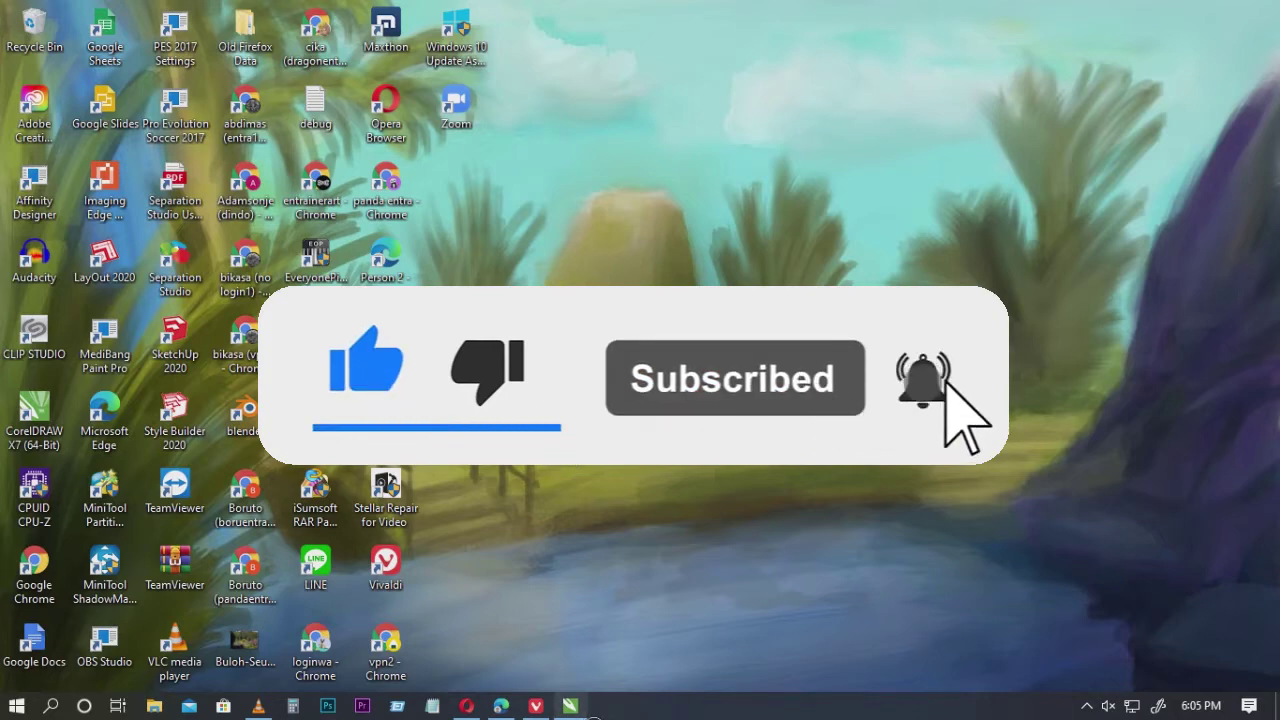
Switch to the MOCKUP.cdr document in CorelDRAW and view the jersey and shorts mockup.
{"action": "mouse_move", "coordinate": [575, 710]}
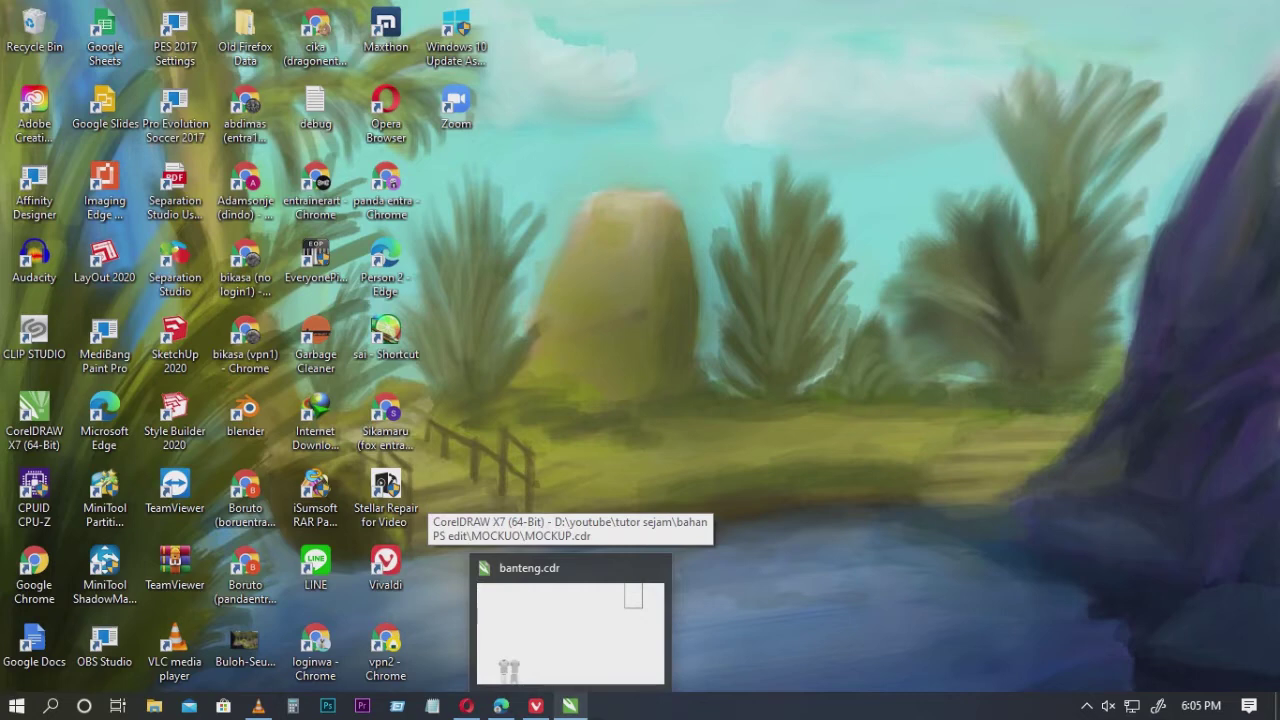
{"action": "left_click", "coordinate": [570, 630]}
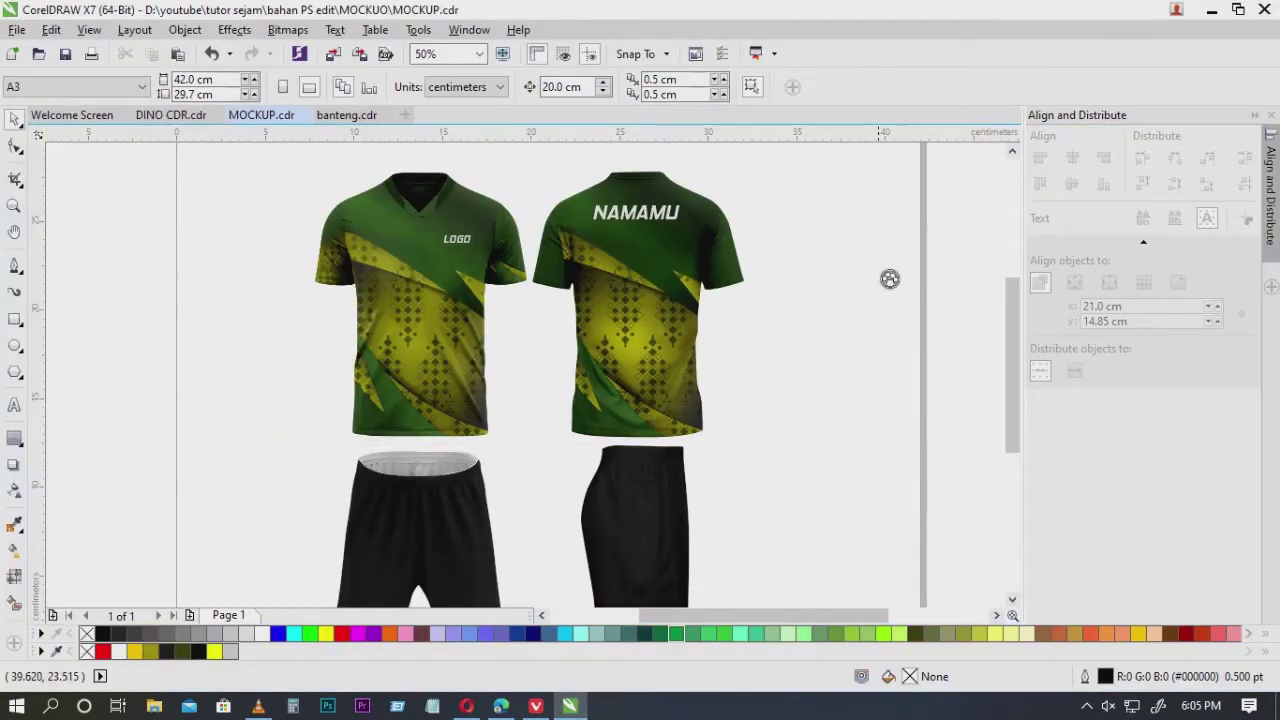
{"action": "left_click", "coordinate": [658, 322]}
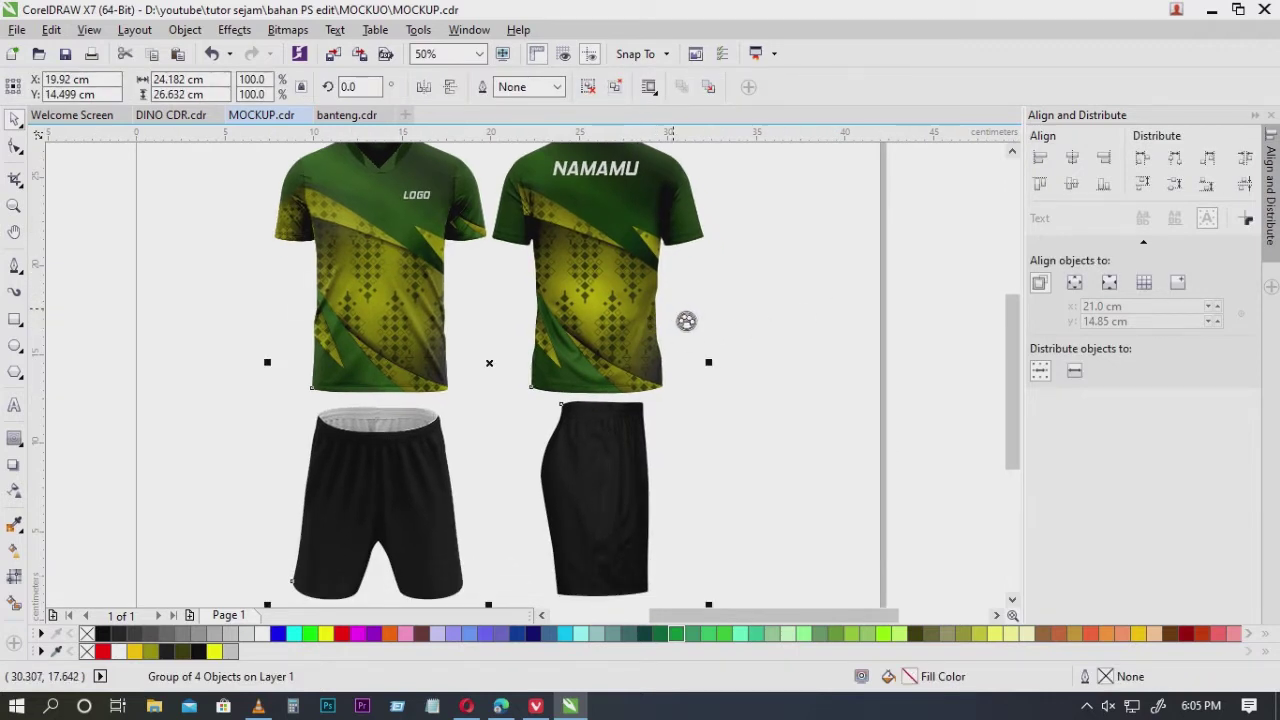
{"action": "scroll", "coordinate": [725, 318], "scroll_direction": "down", "scroll_amount": 2}
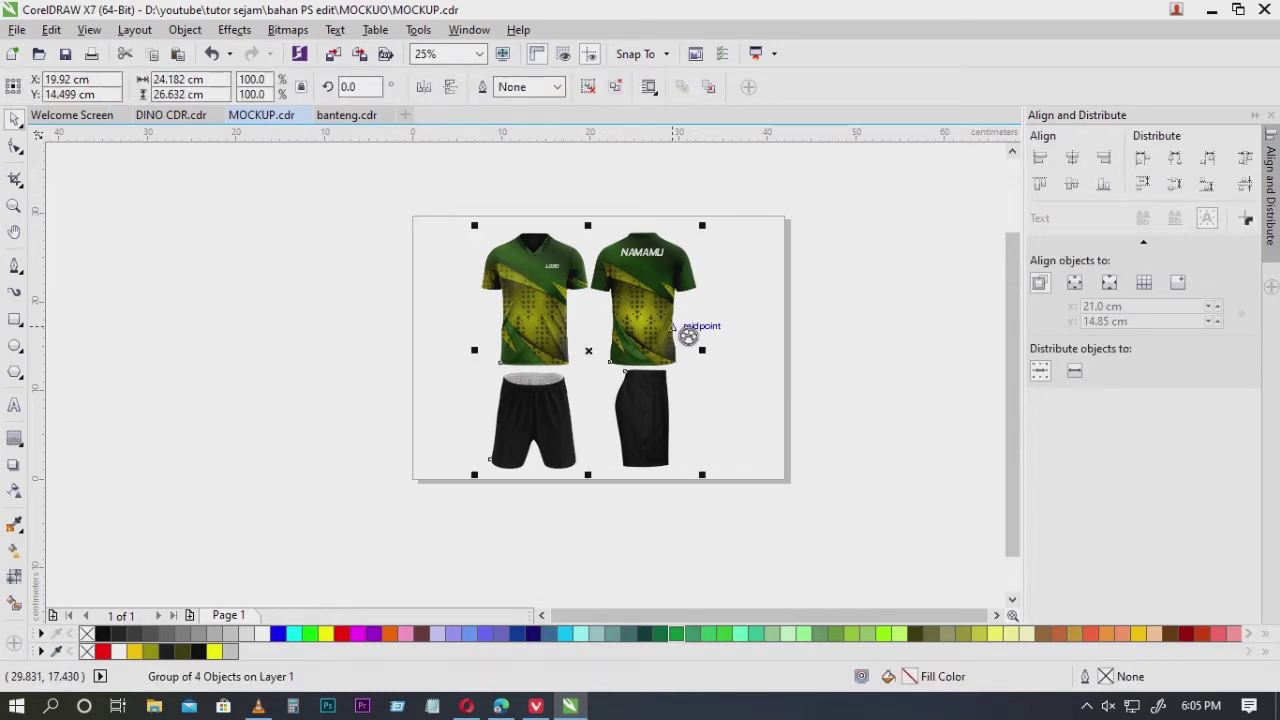
{"action": "left_click", "coordinate": [745, 304]}
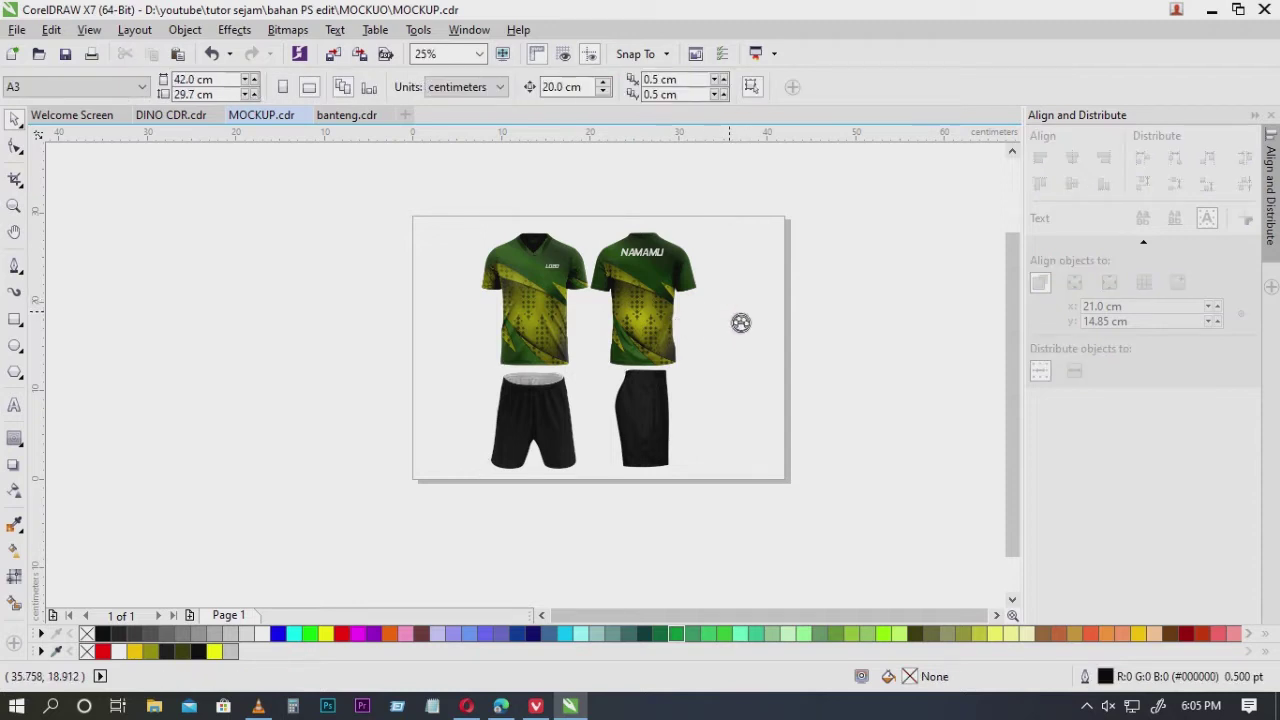
{"action": "scroll", "coordinate": [684, 308], "scroll_direction": "up", "scroll_amount": 1}
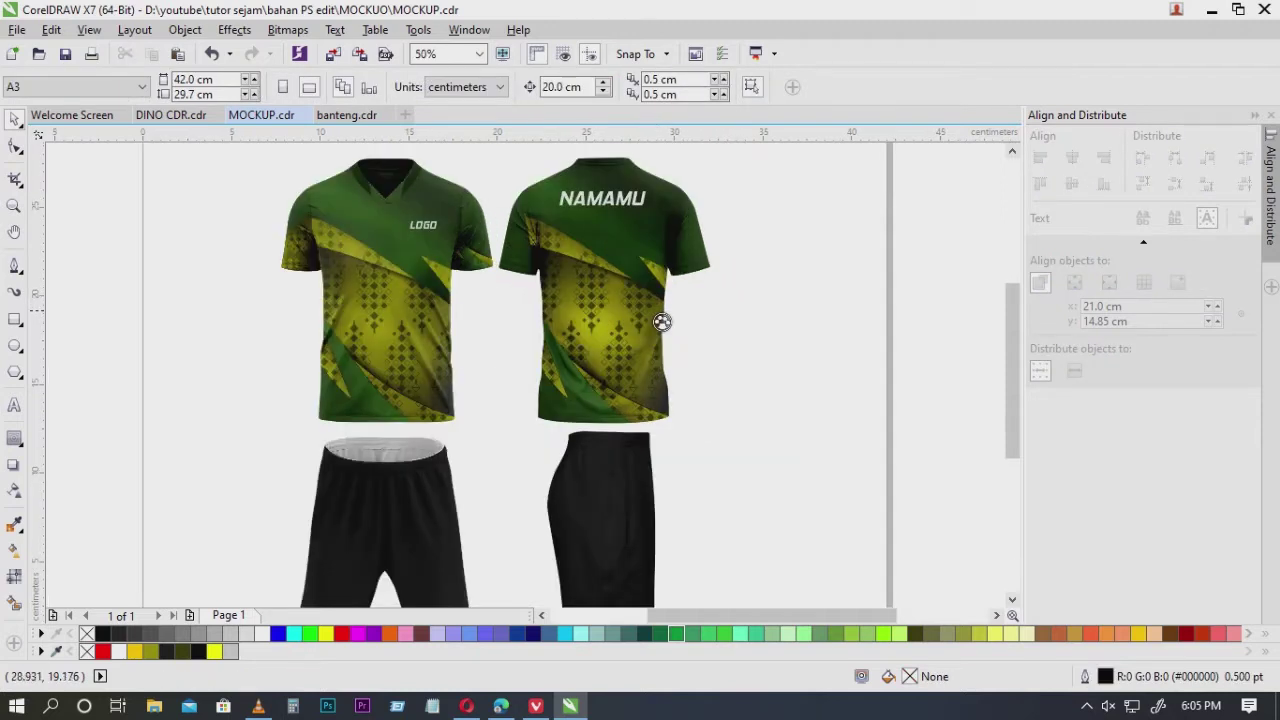
Move the group of four shading overlays about 40 cm left, off the page and clear of the jersey artwork.
{"action": "left_click", "coordinate": [653, 313]}
{"action": "left_click_drag", "start_coordinate": [755, 332], "coordinate": [781, 310]}
{"action": "key", "text": "Left"}
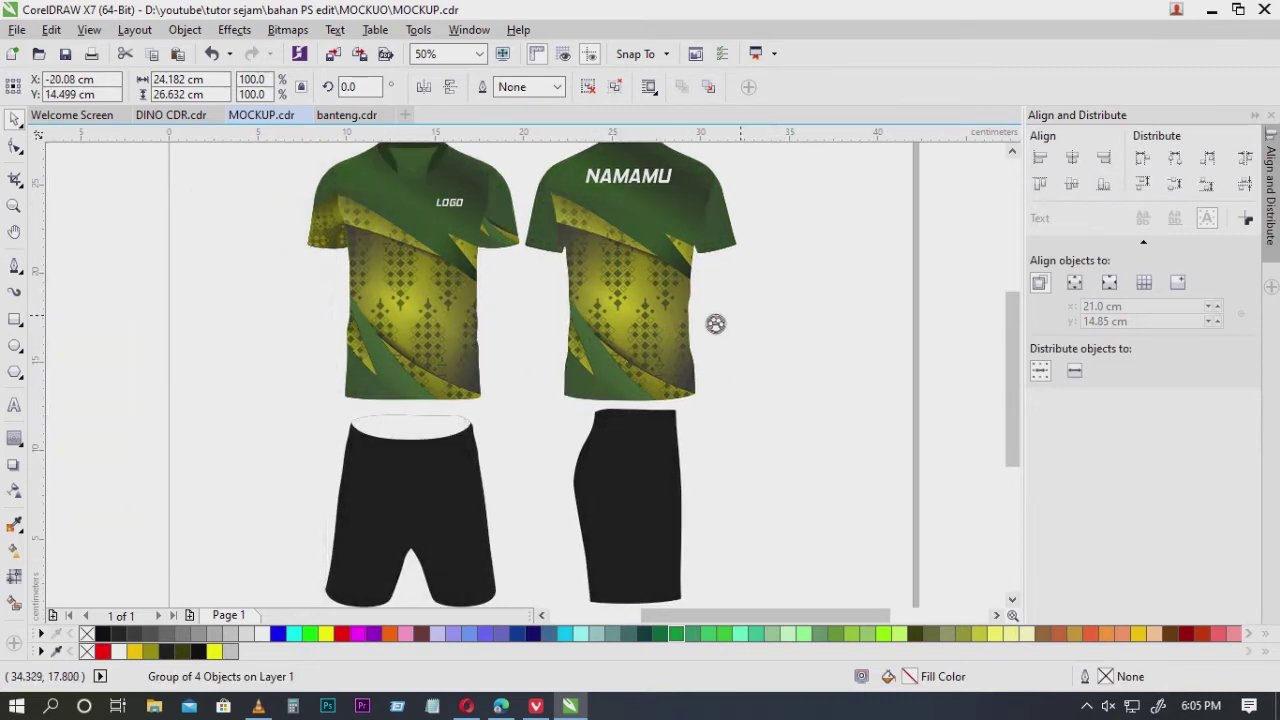
{"action": "scroll", "coordinate": [851, 349], "scroll_direction": "down", "scroll_amount": 1}
{"action": "left_click_drag", "start_coordinate": [890, 358], "coordinate": [809, 331]}
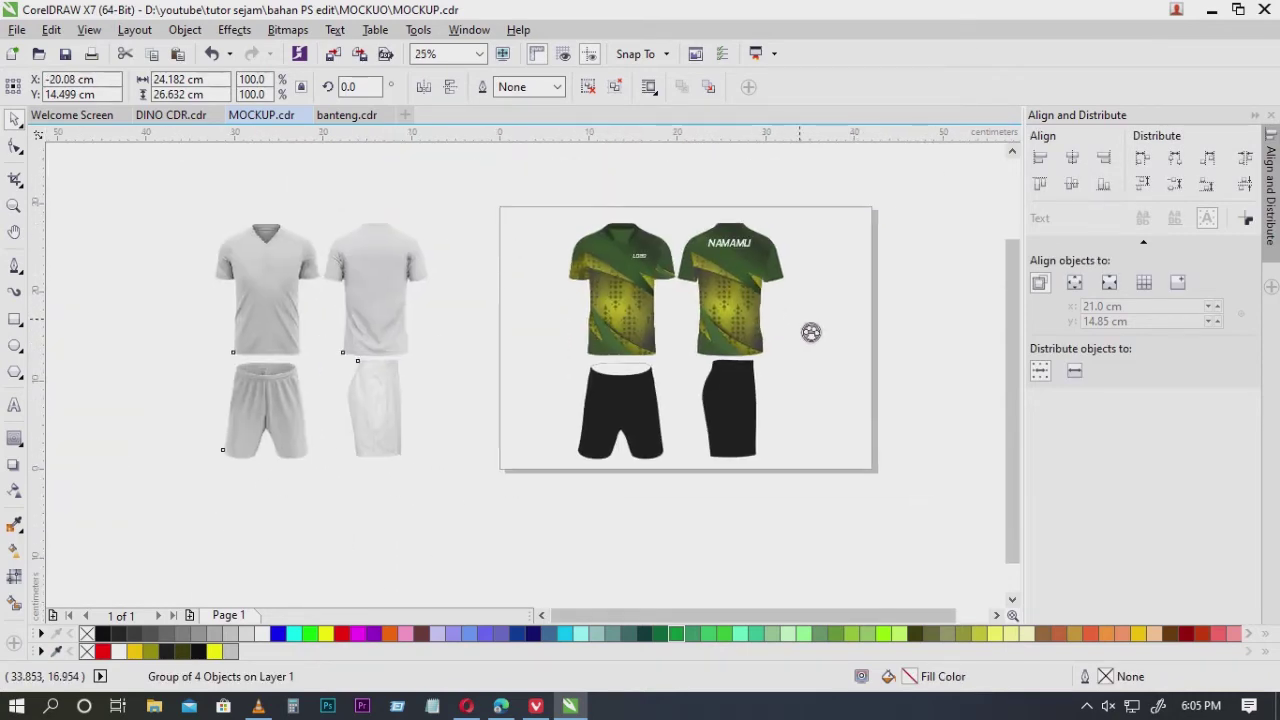
Try the shading overlay group back over the jerseys and return it to its place beside the page.
{"action": "key", "text": "Right"}
{"action": "key", "text": "Right"}
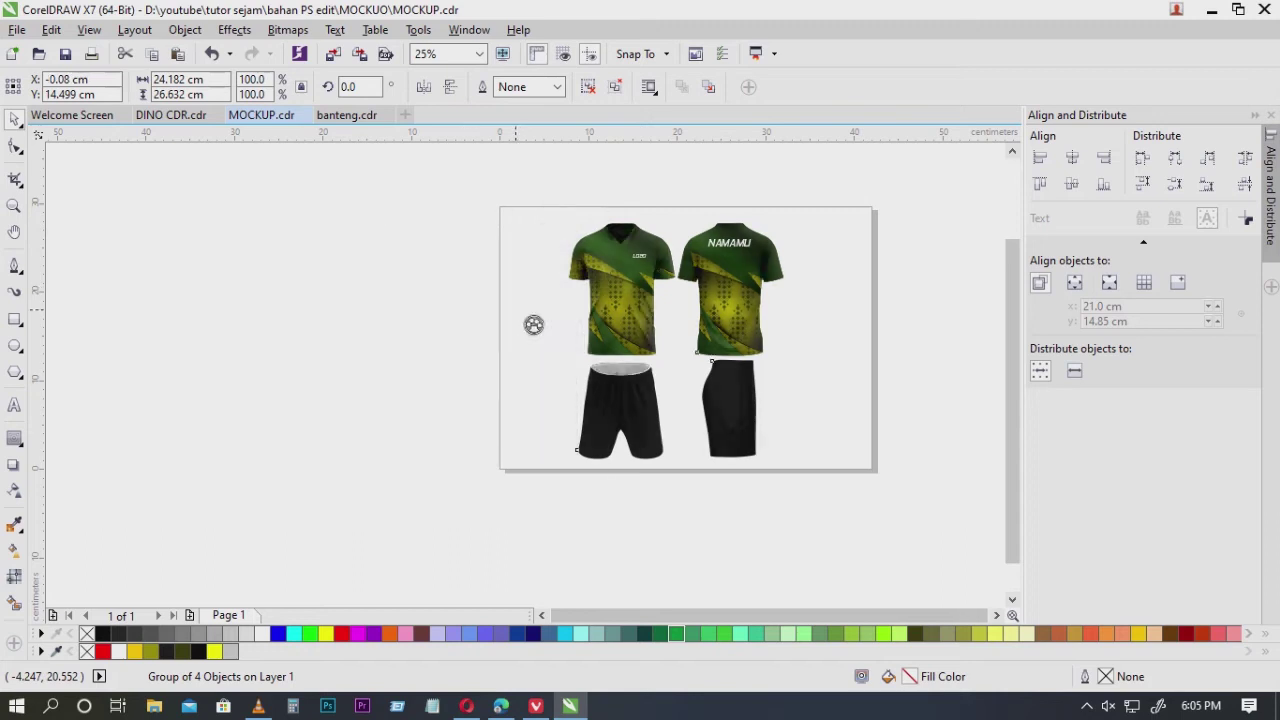
{"action": "key", "text": "ctrl+z"}
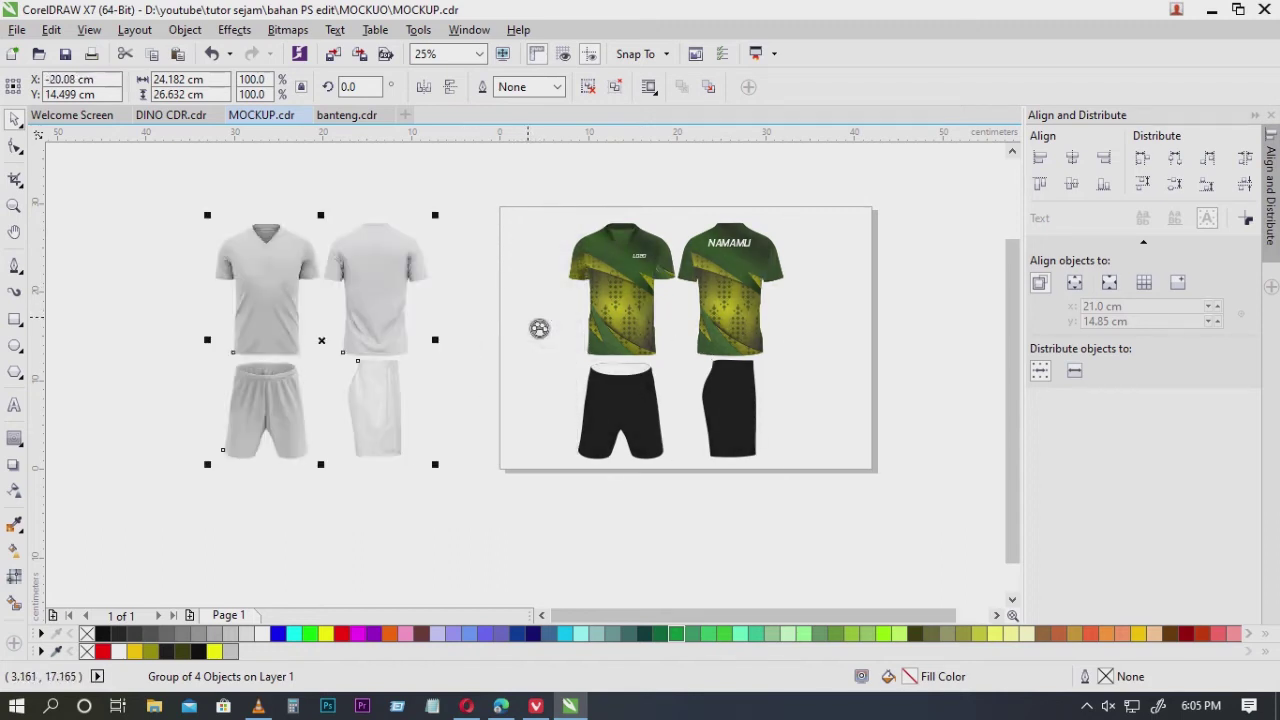
{"action": "key", "text": "Right"}
{"action": "key", "text": "Up"}
{"action": "key", "text": "Left"}
{"action": "key", "text": "Down"}
{"action": "left_click_drag", "start_coordinate": [872, 363], "coordinate": [807, 371]}
{"action": "left_click", "coordinate": [807, 371]}
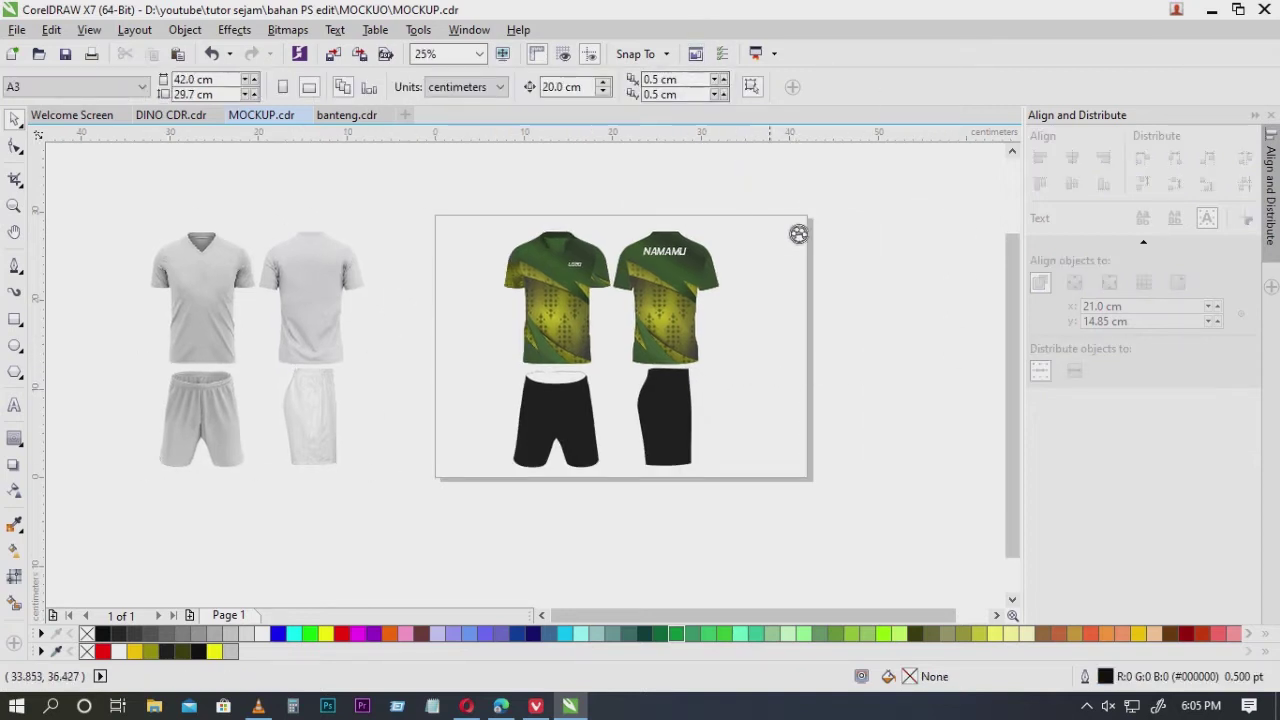
Try moving the front jersey's body piece 20 cm left and return it to its place.
{"action": "scroll", "coordinate": [672, 309], "scroll_direction": "up", "scroll_amount": 1}
{"action": "left_click", "coordinate": [480, 329]}
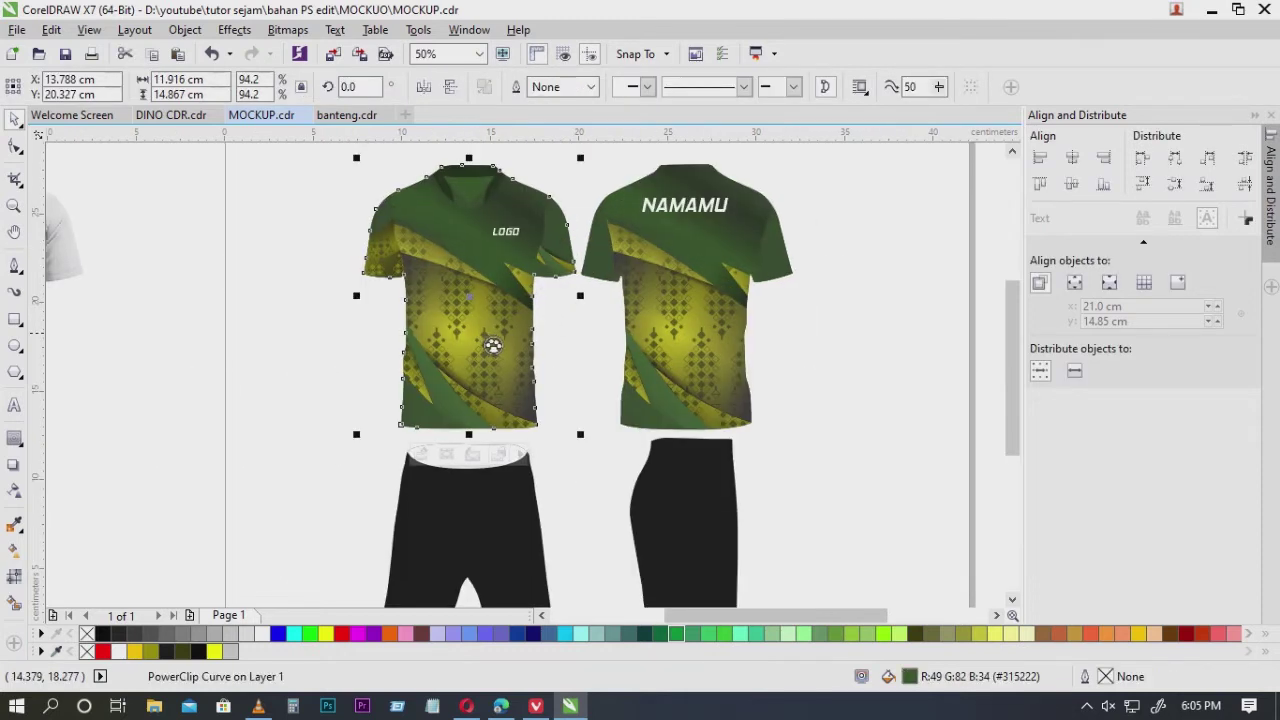
{"action": "scroll", "coordinate": [520, 345], "scroll_direction": "left", "scroll_amount": 1}
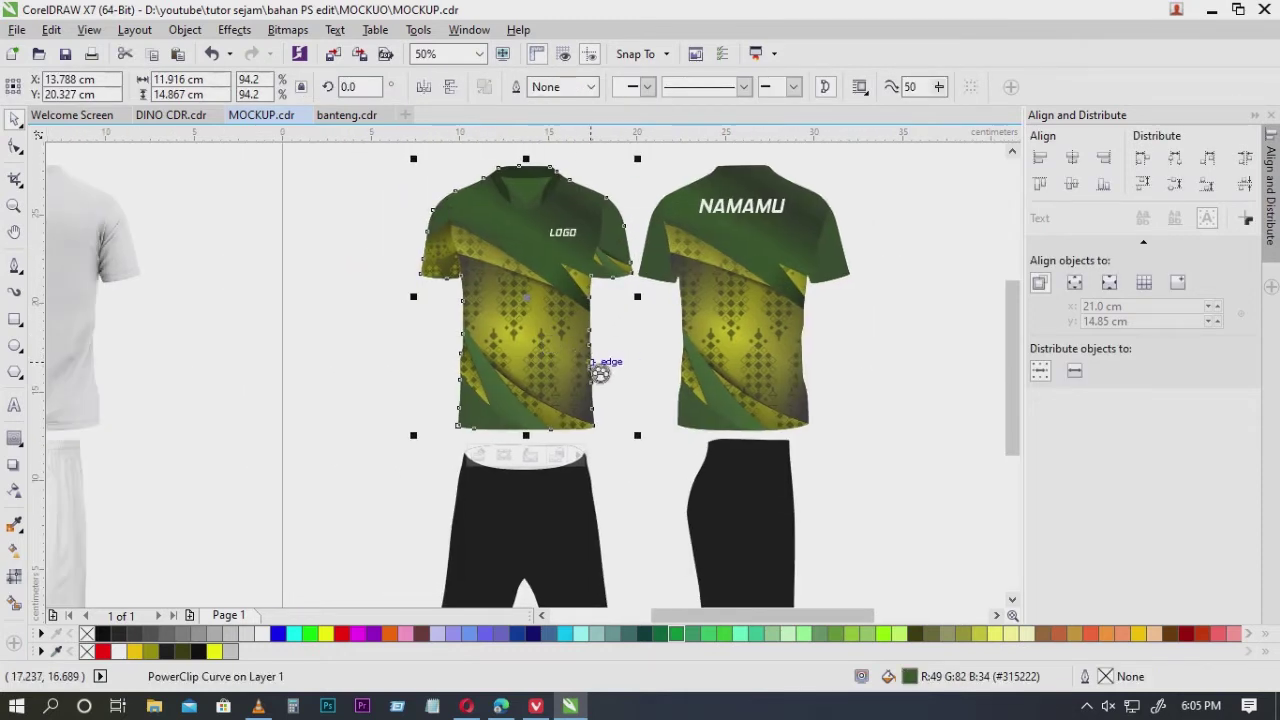
{"action": "left_click", "coordinate": [420, 346]}
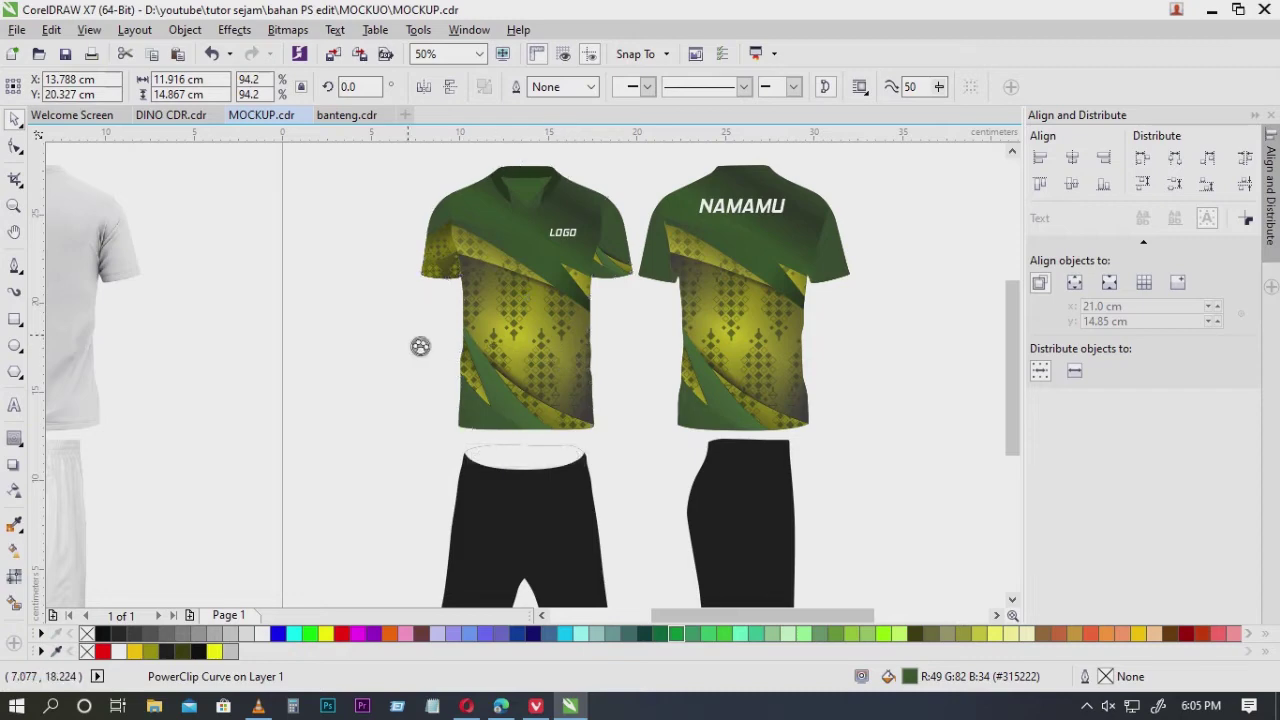
{"action": "left_click", "coordinate": [566, 346]}
{"action": "left_click_drag", "start_coordinate": [595, 374], "coordinate": [626, 335]}
{"action": "key", "text": "Left"}
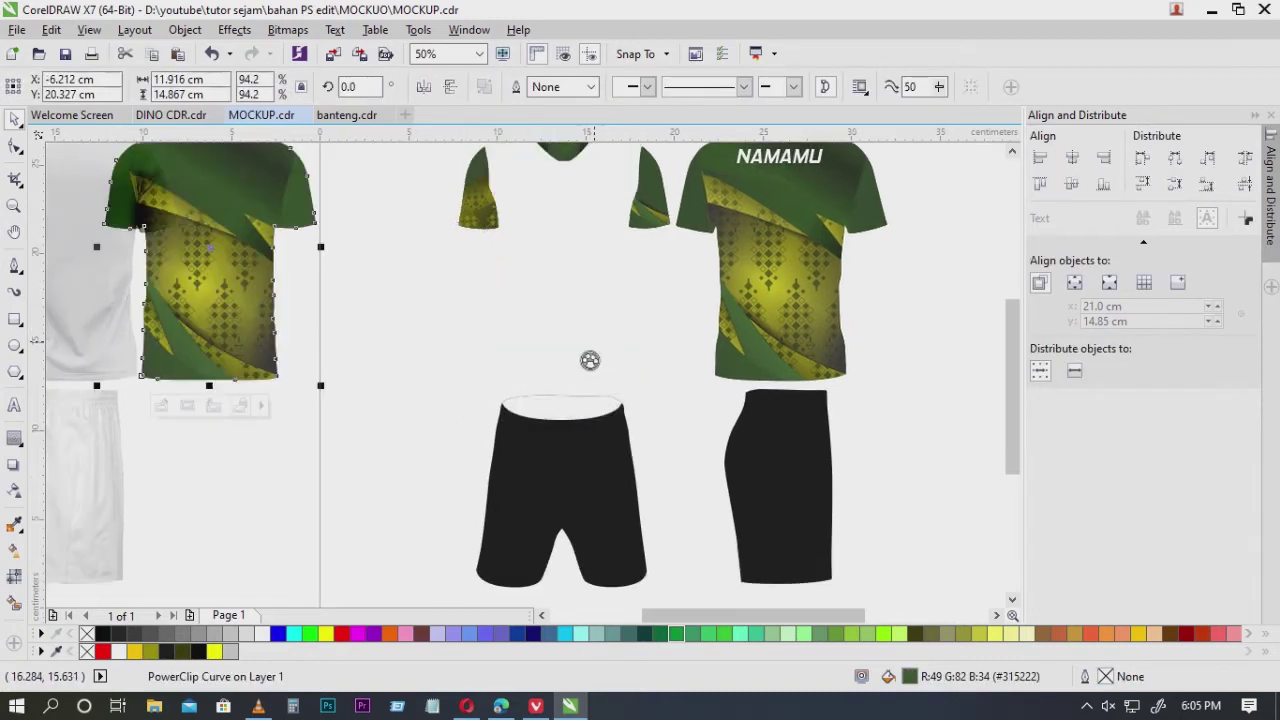
{"action": "left_click_drag", "start_coordinate": [448, 354], "coordinate": [511, 363]}
{"action": "key", "text": "Right"}
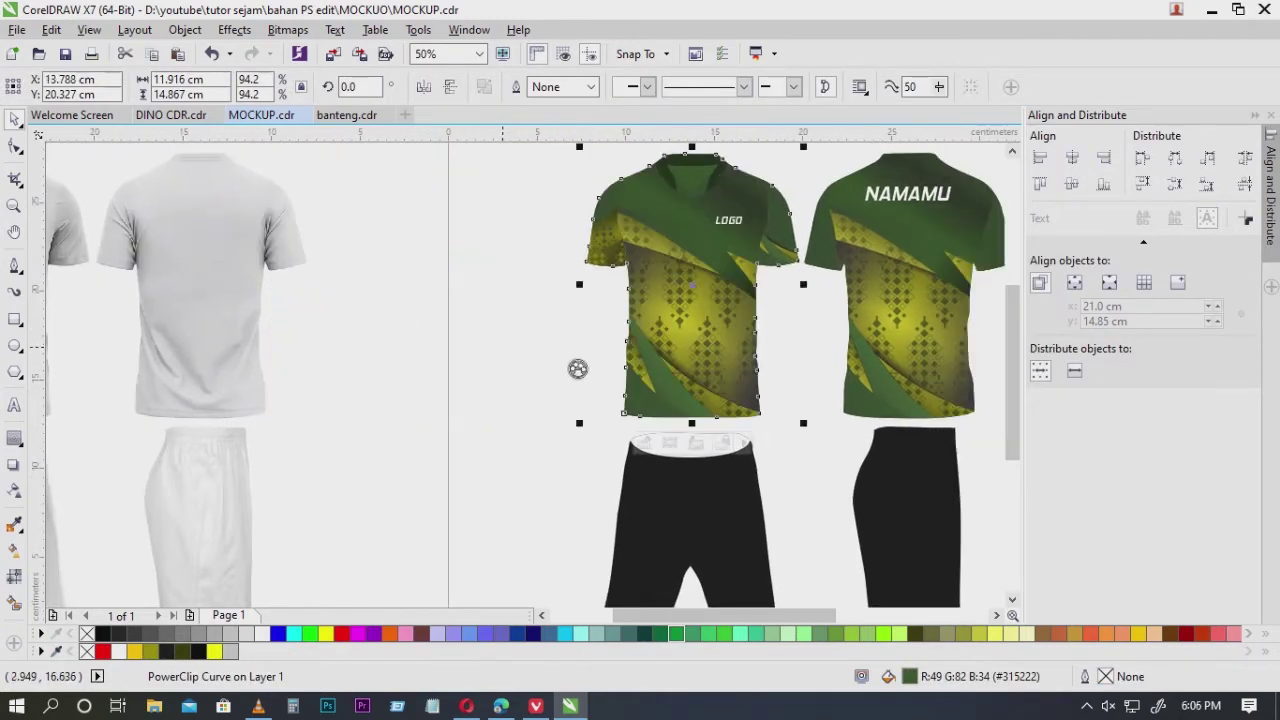
{"action": "left_click", "coordinate": [524, 342]}
Extract the design contents from the front jersey's body PowerClip and move them 20 cm left and 20 cm up.
{"action": "left_click", "coordinate": [684, 350]}
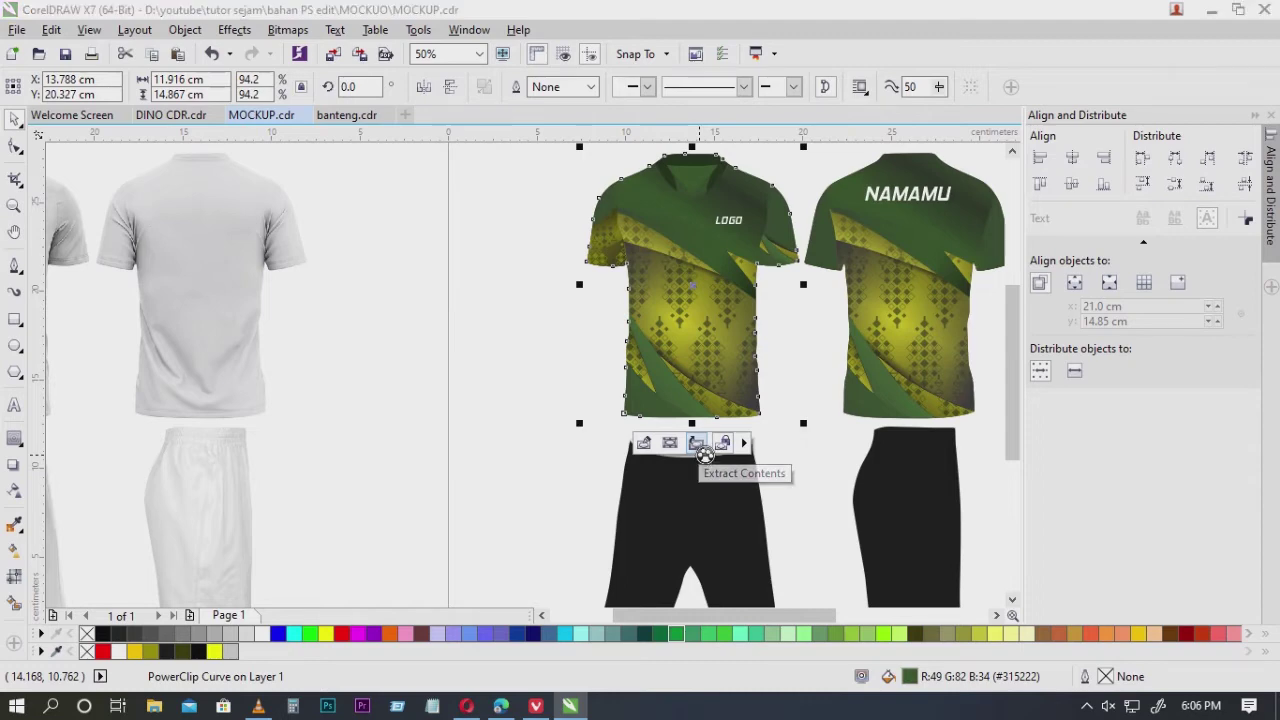
{"action": "left_click", "coordinate": [697, 443]}
{"action": "key", "text": "Left"}
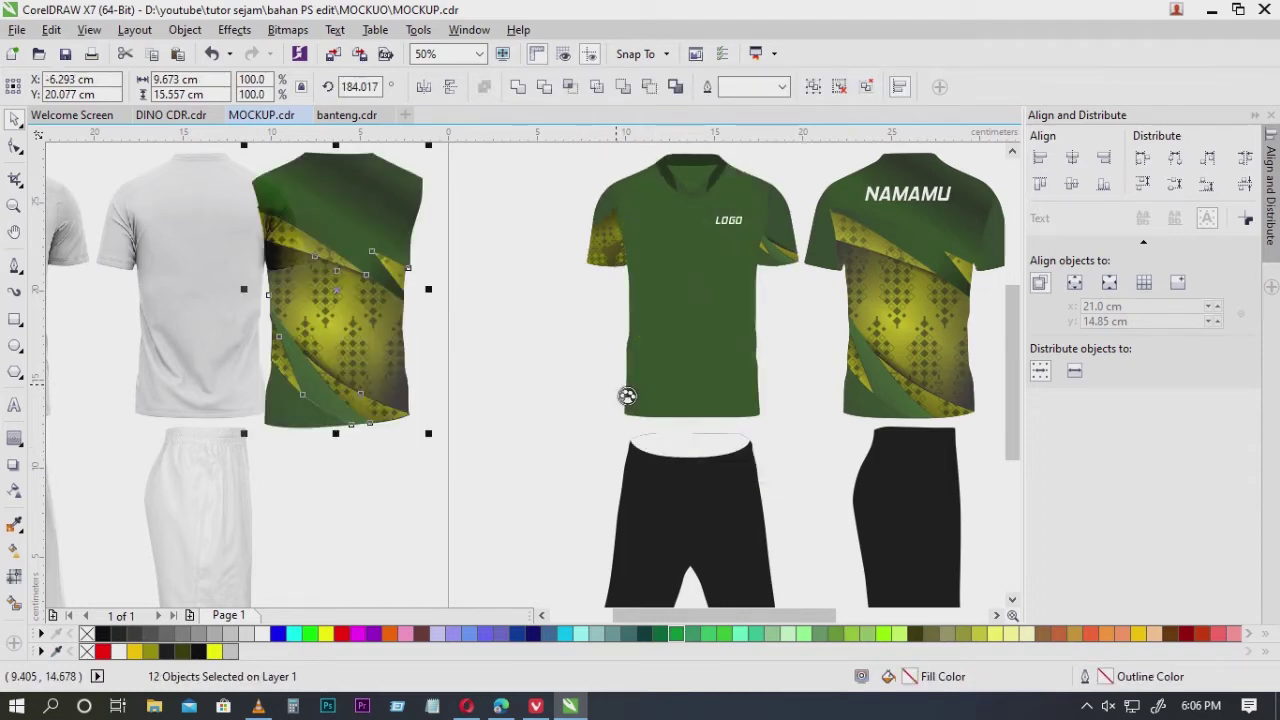
{"action": "left_click_drag", "start_coordinate": [547, 329], "coordinate": [597, 409]}
{"action": "key", "text": "Up"}
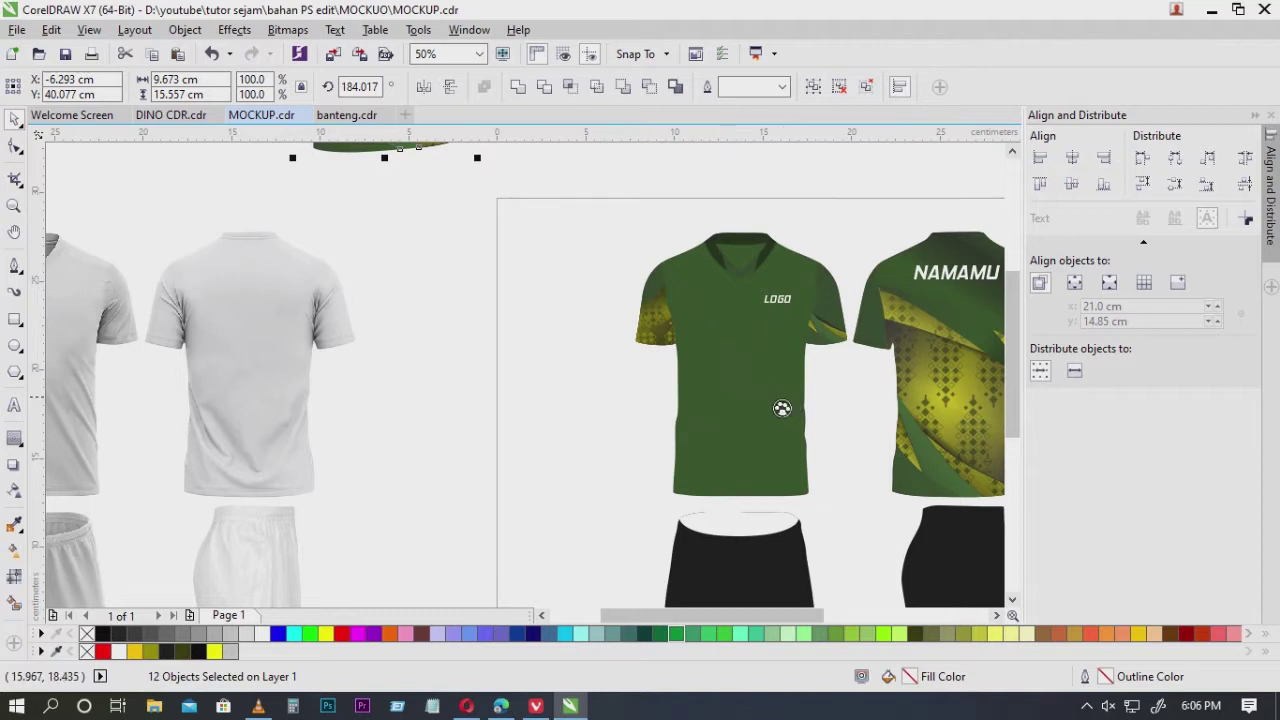
Try other fill colours on the emptied front jersey body and undo them.
{"action": "left_click", "coordinate": [780, 406]}
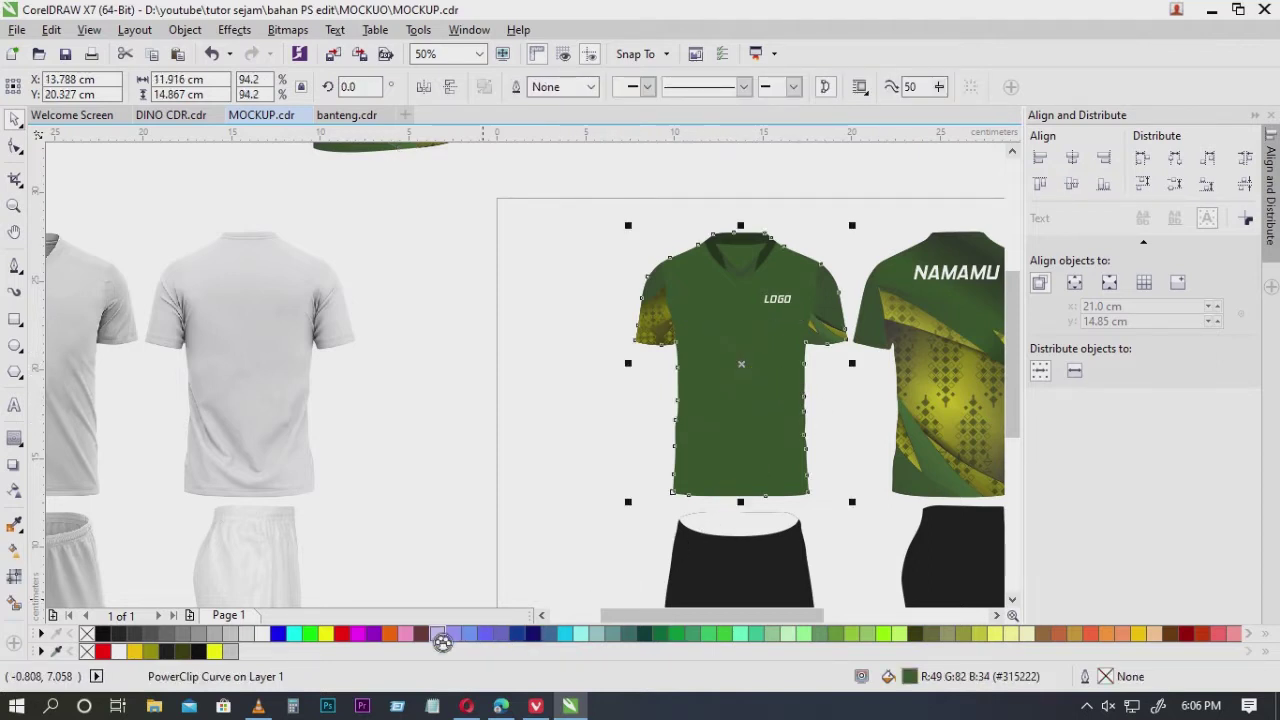
{"action": "scroll", "coordinate": [757, 374], "scroll_direction": "up", "scroll_amount": 2}
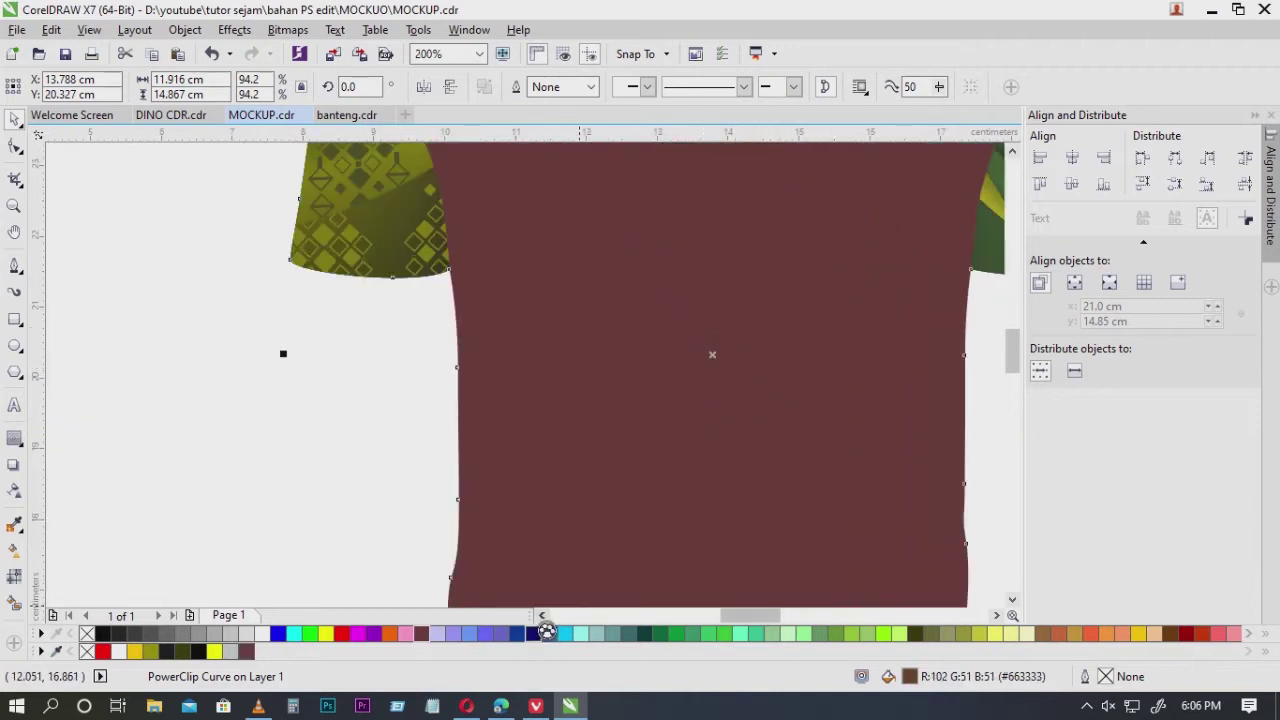
{"action": "left_click_drag", "start_coordinate": [584, 642], "coordinate": [749, 447]}
Set the frame type of the emptied front jersey body to None.
{"action": "right_click", "coordinate": [728, 346]}
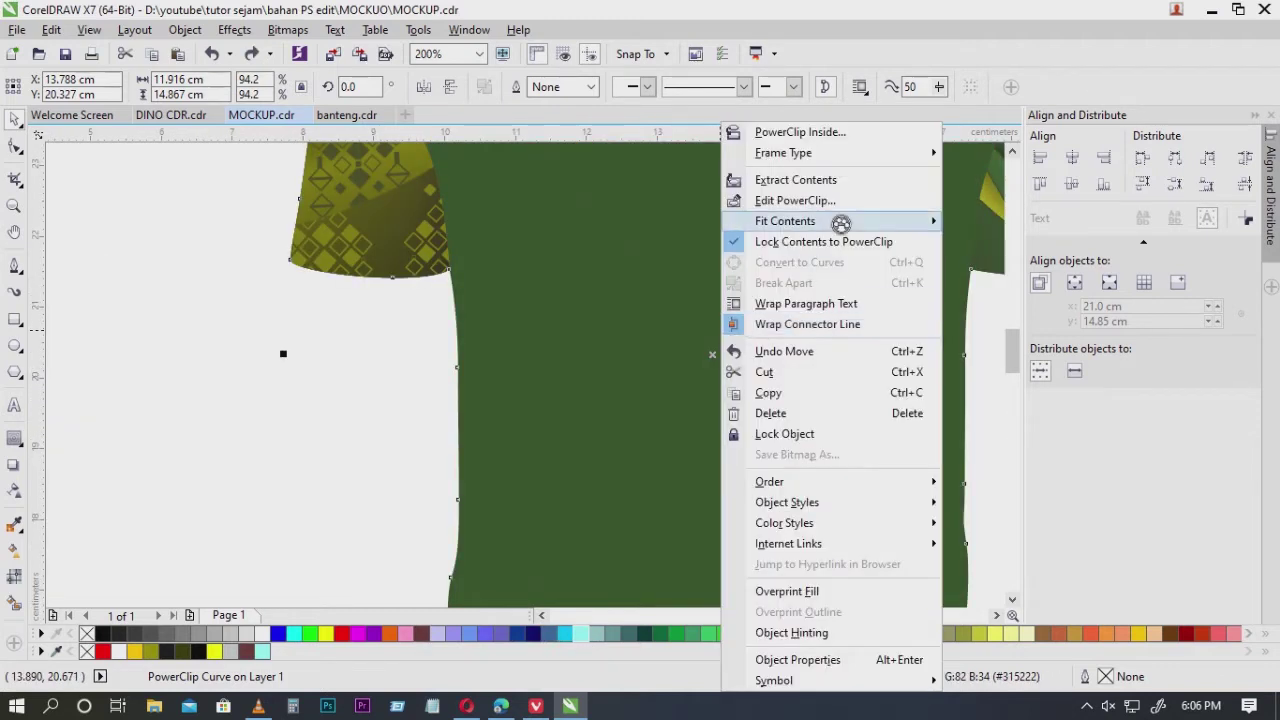
{"action": "mouse_move", "coordinate": [842, 160]}
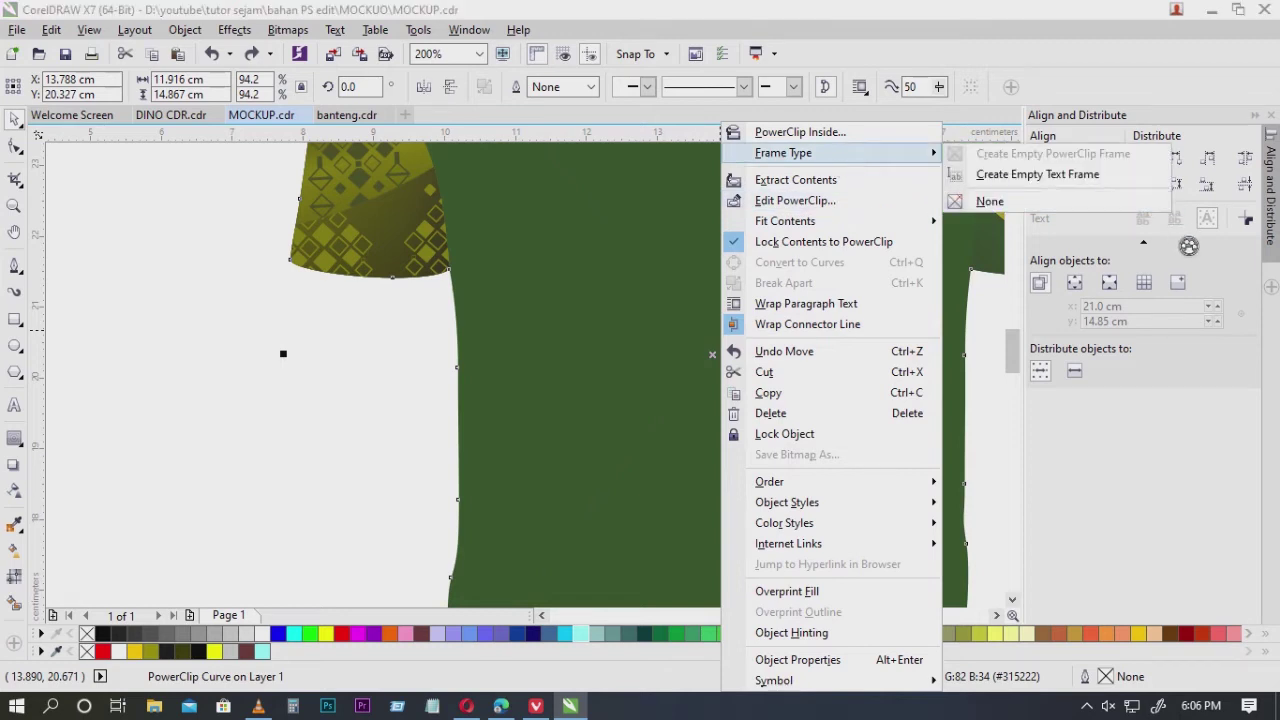
{"action": "left_click", "coordinate": [989, 201]}
{"action": "scroll", "coordinate": [486, 293], "scroll_direction": "down", "scroll_amount": 3}
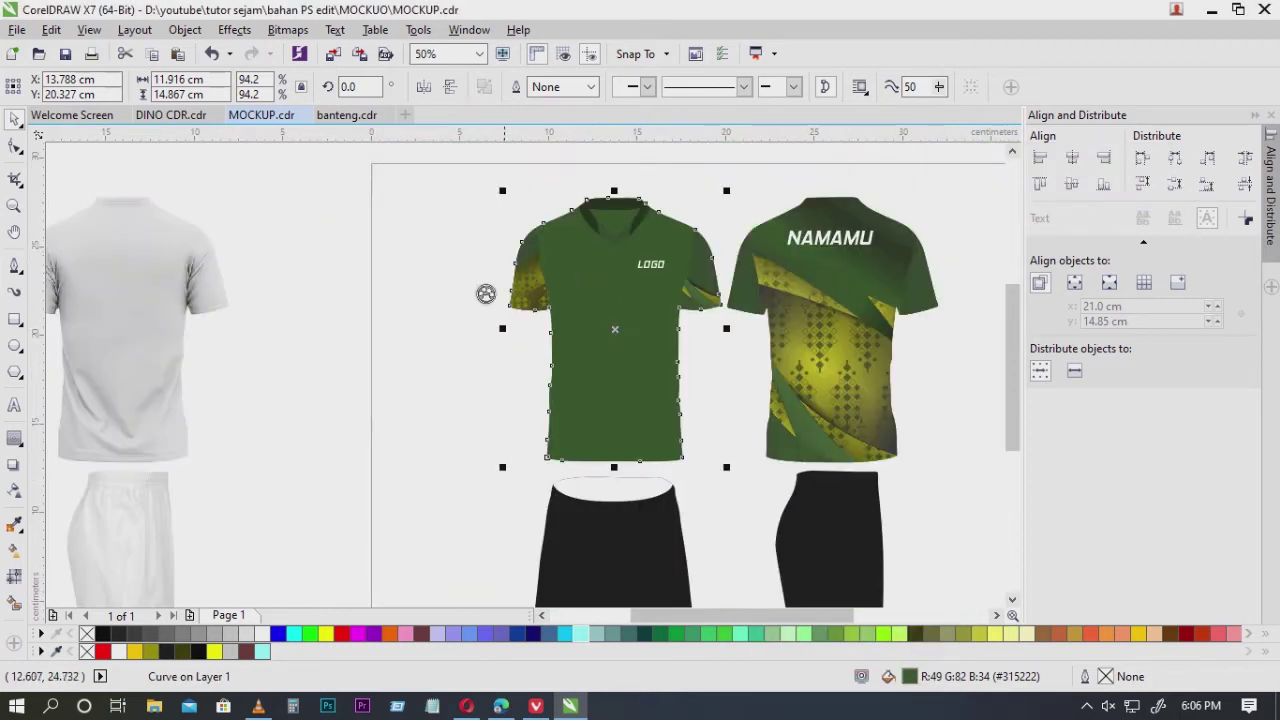
Preview the shading overlay group over the plain front jersey and undo the move.
{"action": "left_click", "coordinate": [178, 278]}
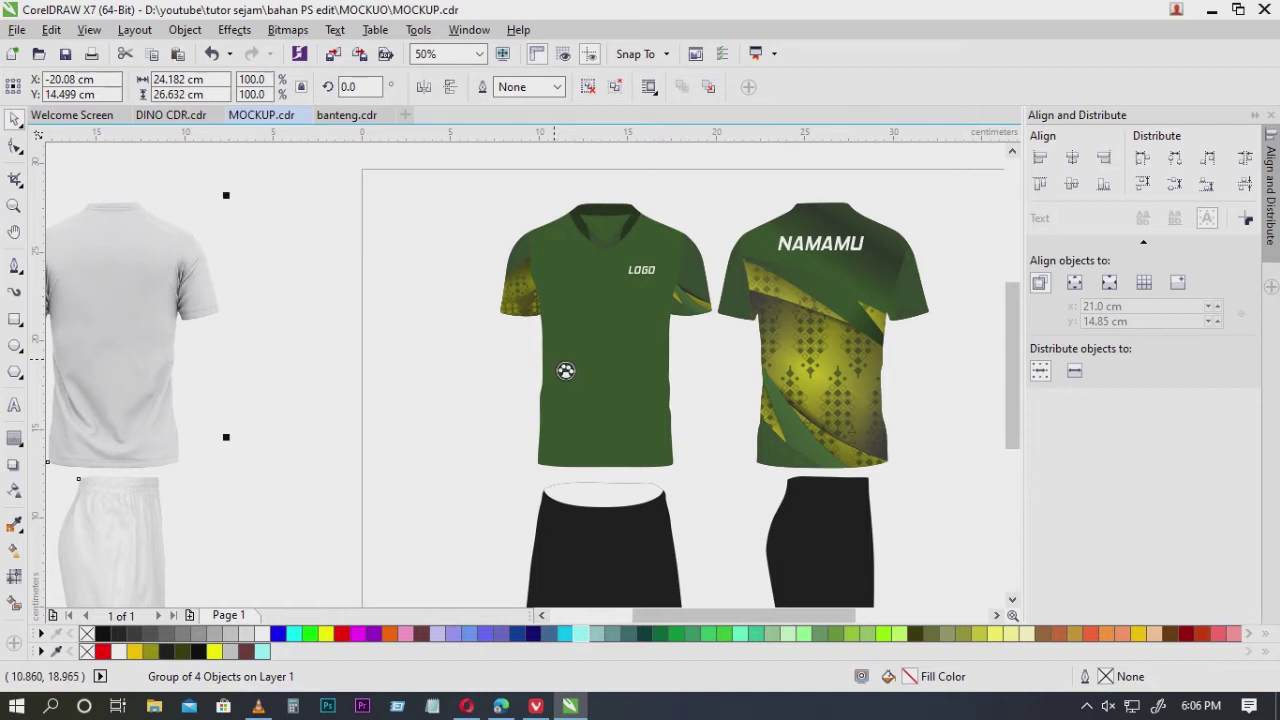
{"action": "key", "text": "Right"}
{"action": "key", "text": "Right"}
{"action": "scroll", "coordinate": [615, 282], "scroll_direction": "up", "scroll_amount": 2}
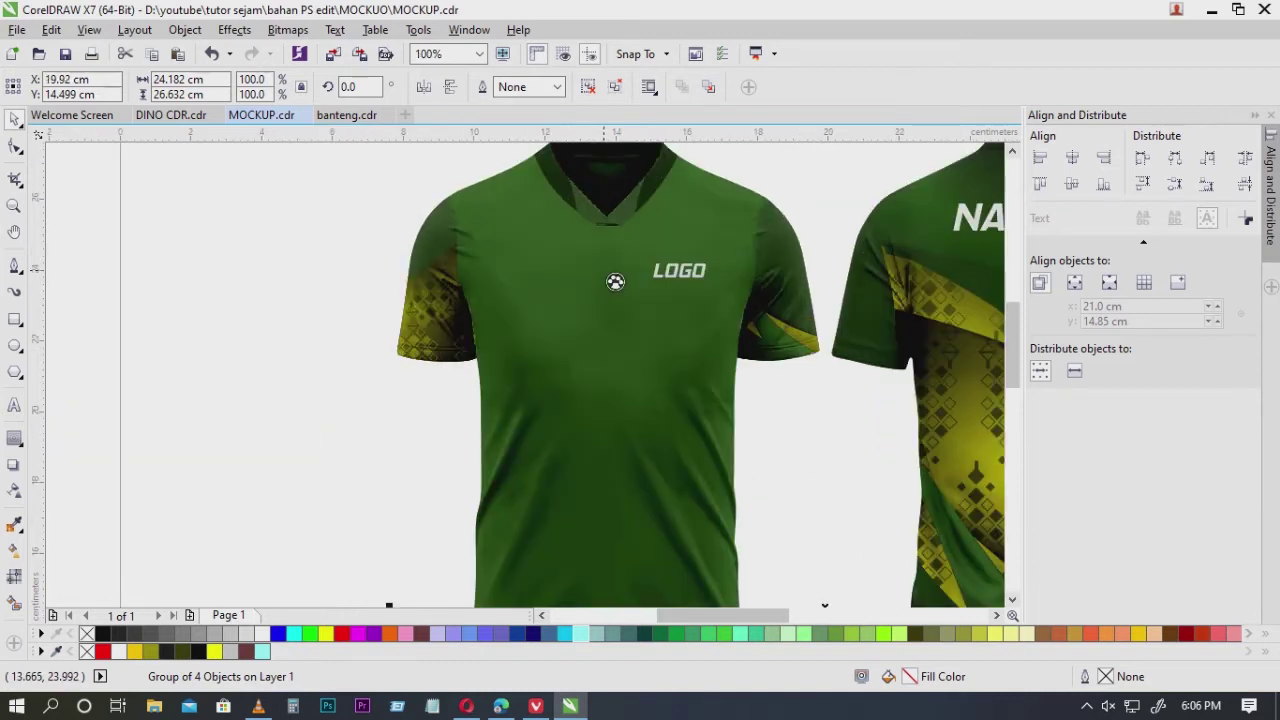
{"action": "key", "text": "ctrl+shift+z"}
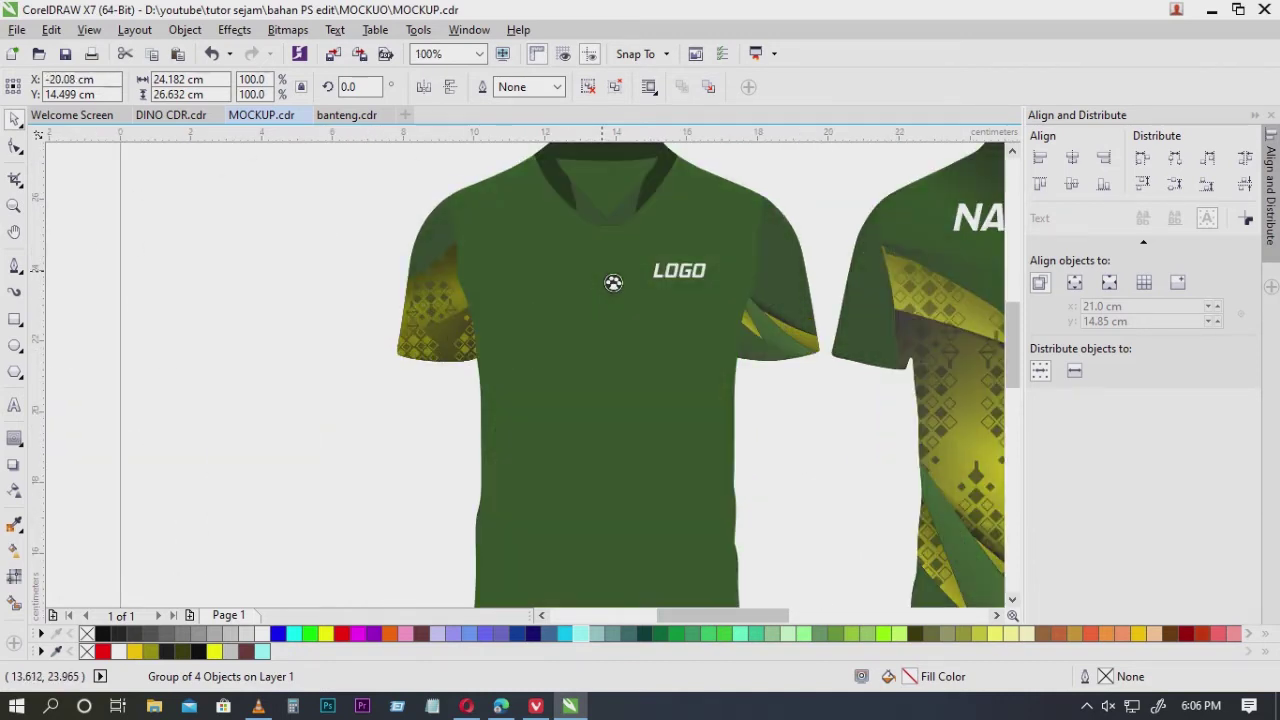
{"action": "scroll", "coordinate": [622, 343], "scroll_direction": "down", "scroll_amount": 2}
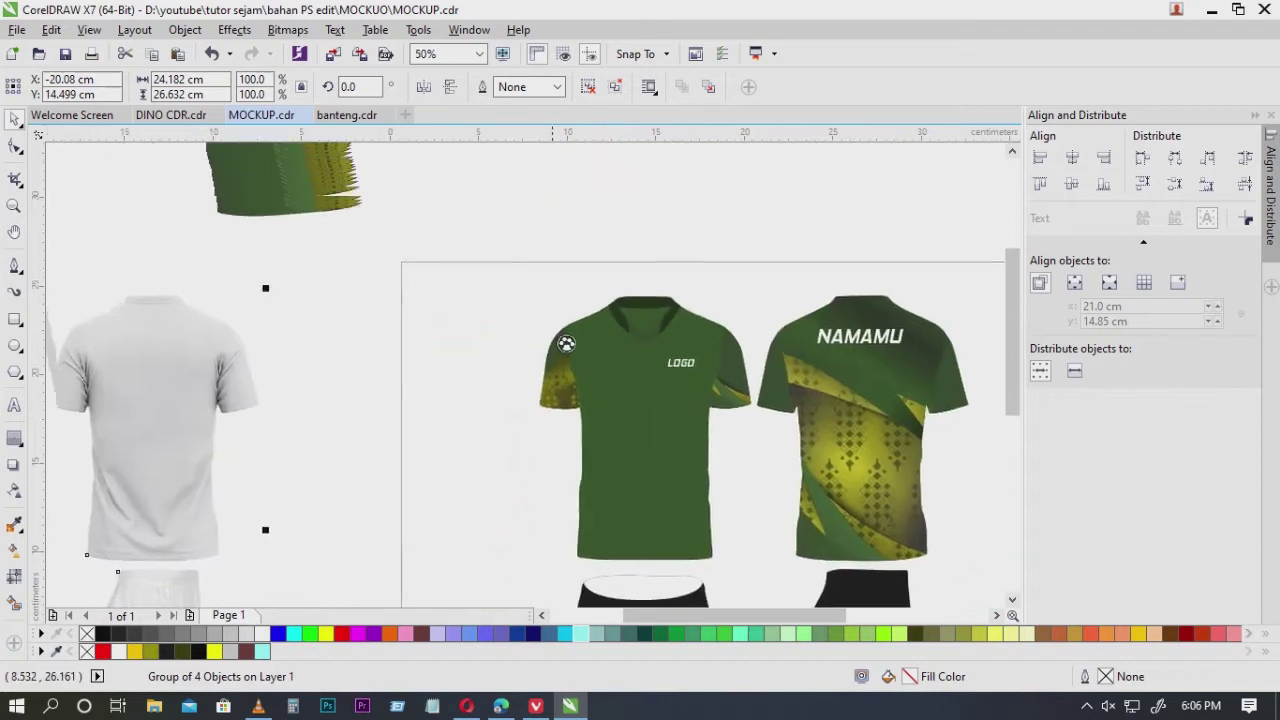
Draw a closed wavy shape about 15.9 by 9.7 cm with the Pen tool, crossing the front jersey diagonally and enclosing its lower part.
{"action": "left_click_drag", "start_coordinate": [621, 389], "coordinate": [600, 350]}
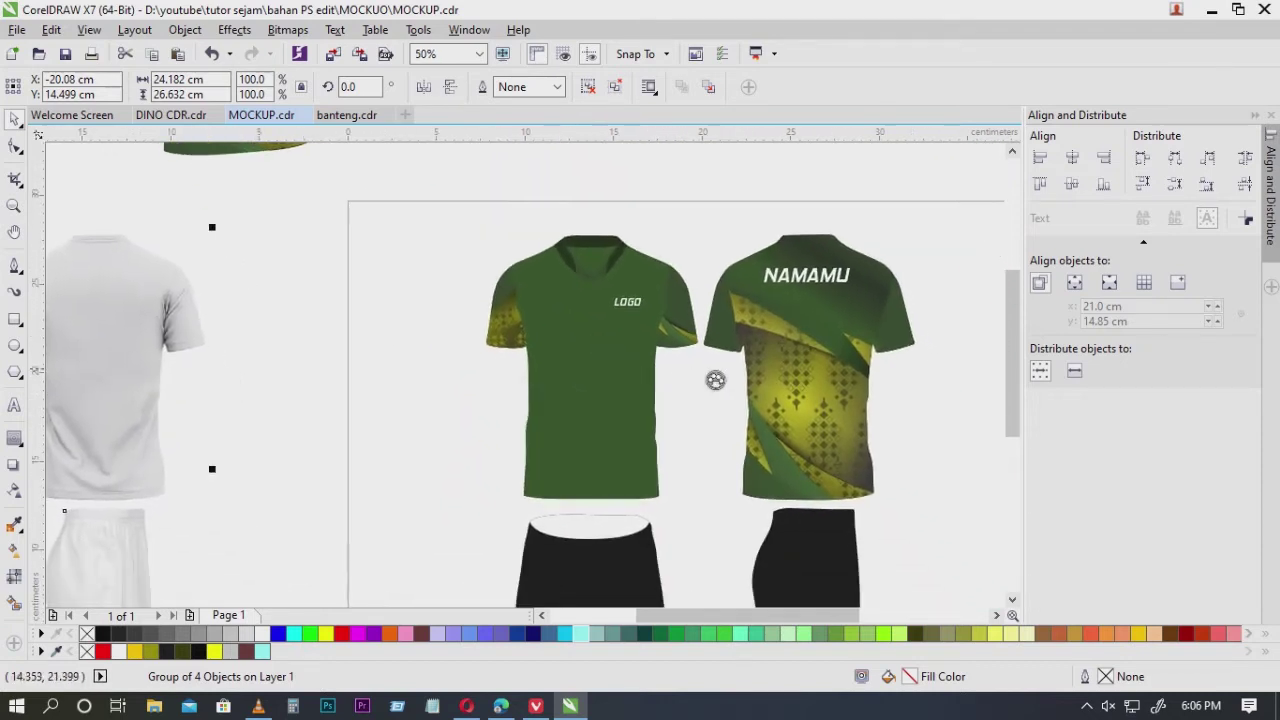
{"action": "left_click", "coordinate": [15, 265]}
{"action": "scroll", "coordinate": [480, 398], "scroll_direction": "up", "scroll_amount": 2}
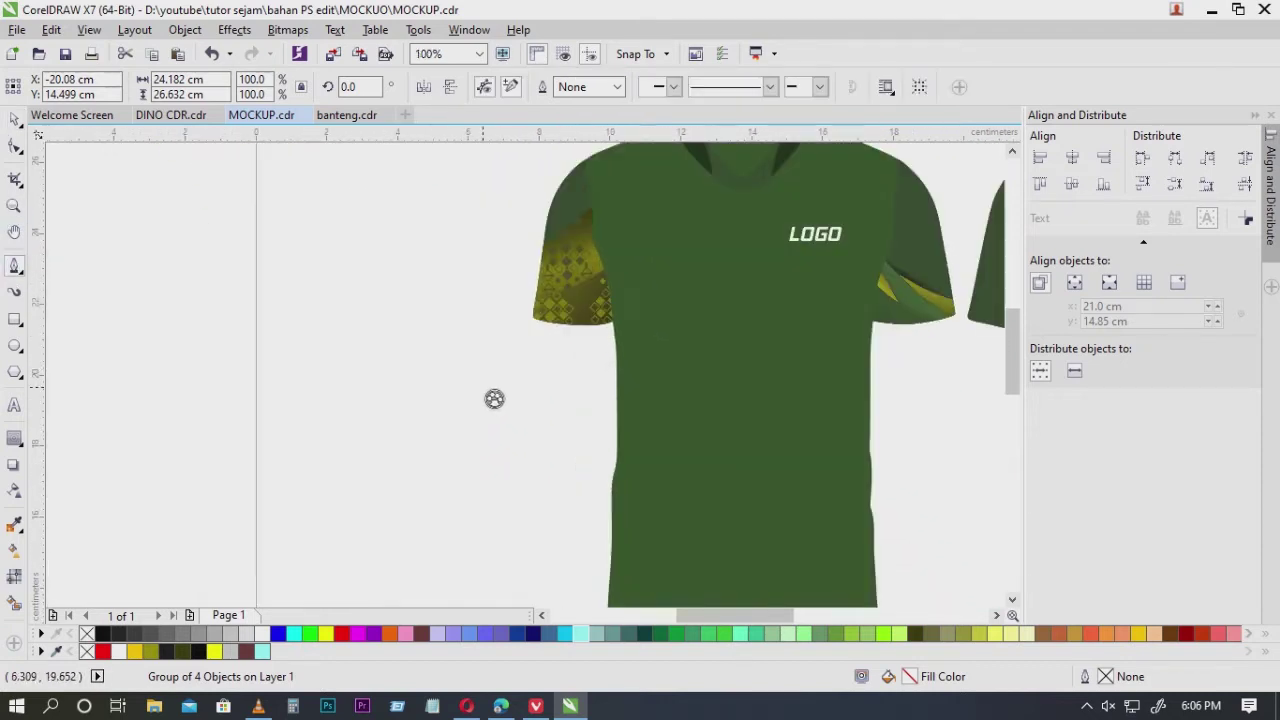
{"action": "left_click", "coordinate": [249, 208]}
{"action": "left_click_drag", "start_coordinate": [489, 289], "coordinate": [551, 410]}
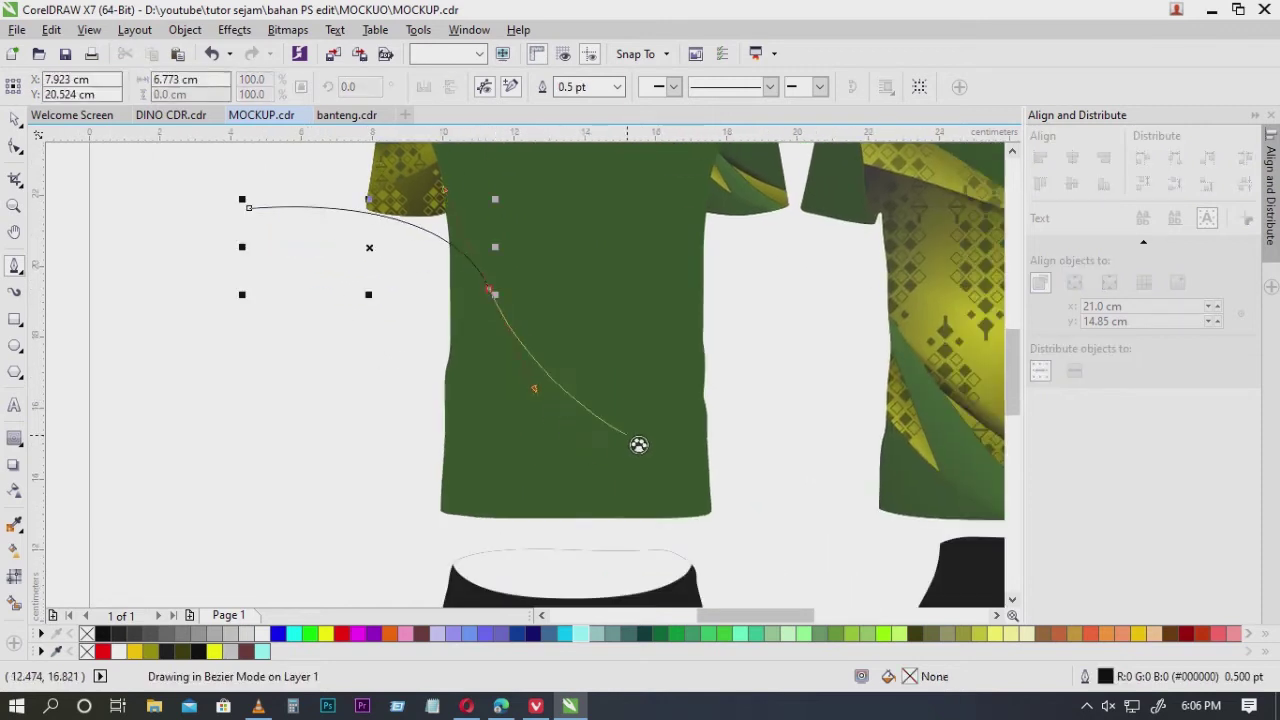
{"action": "left_click_drag", "start_coordinate": [643, 426], "coordinate": [769, 463]}
{"action": "mouse_move", "coordinate": [809, 512]}
{"action": "left_mouse_down"}
{"action": "mouse_move", "coordinate": [773, 433]}
{"action": "mouse_move", "coordinate": [798, 494]}
{"action": "left_mouse_up"}
{"action": "left_click_drag", "start_coordinate": [521, 469], "coordinate": [429, 472]}
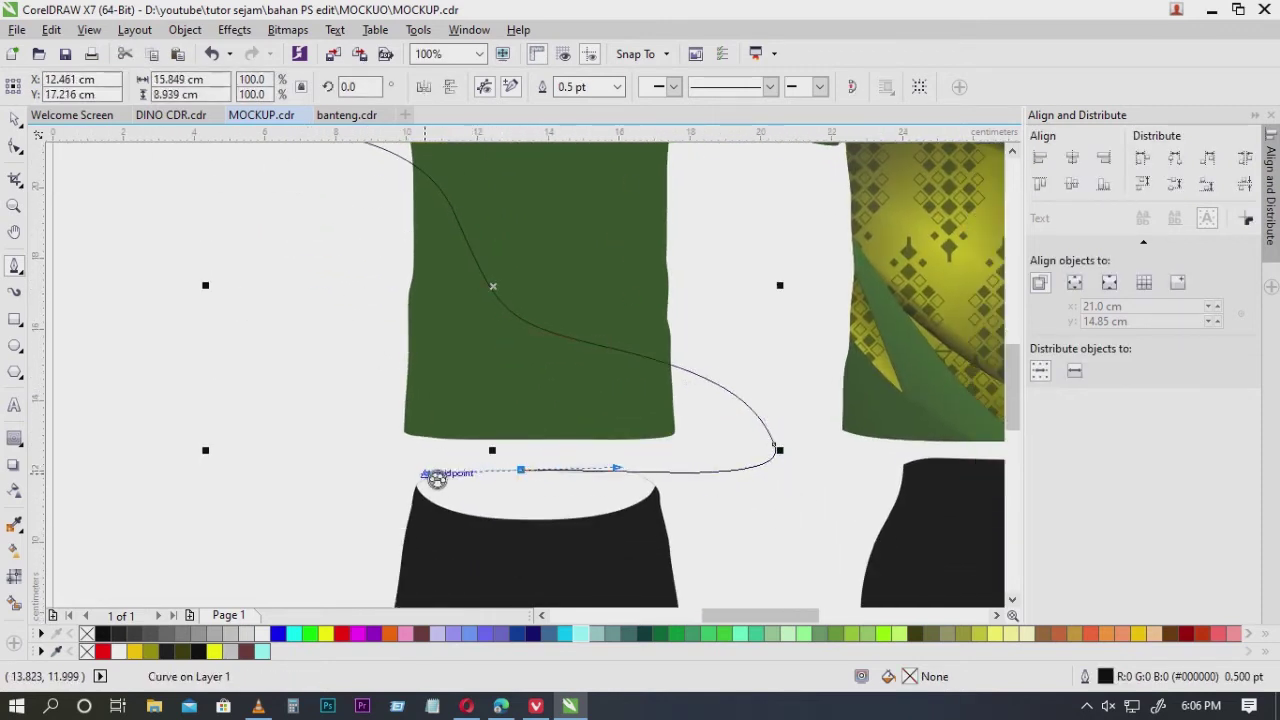
{"action": "left_click_drag", "start_coordinate": [345, 430], "coordinate": [466, 508]}
{"action": "left_click_drag", "start_coordinate": [383, 455], "coordinate": [369, 414]}
{"action": "left_click", "coordinate": [353, 329]}
{"action": "left_click", "coordinate": [334, 207]}
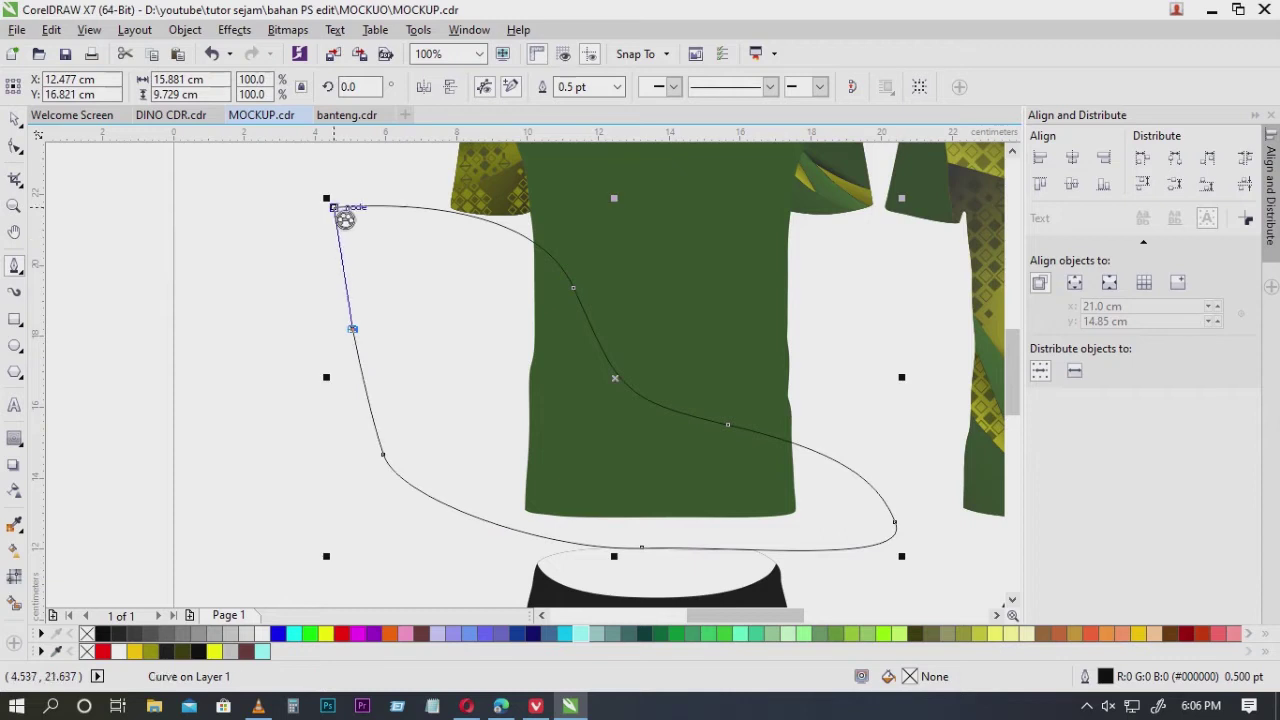
Duplicate the wavy shape about 0.4 cm above the original.
{"action": "left_click", "coordinate": [15, 120]}
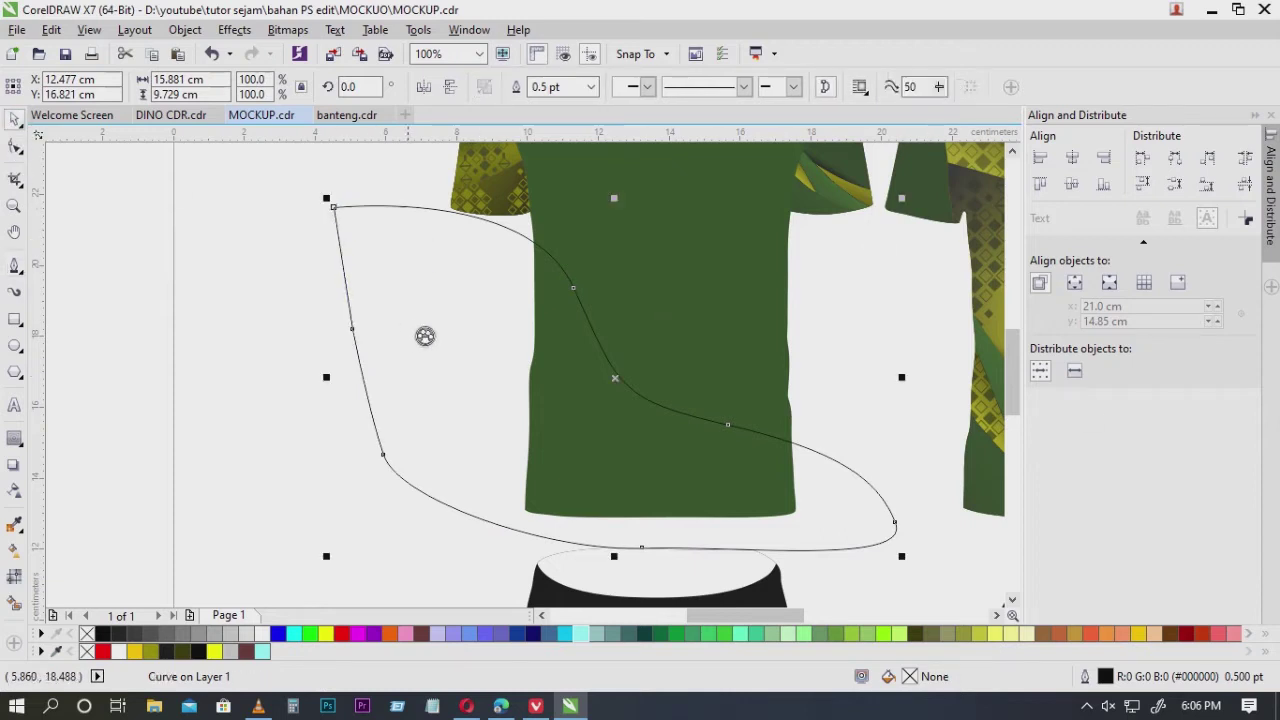
{"action": "left_click_drag", "start_coordinate": [426, 336], "coordinate": [443, 322]}
{"action": "right_click", "coordinate": [443, 322]}
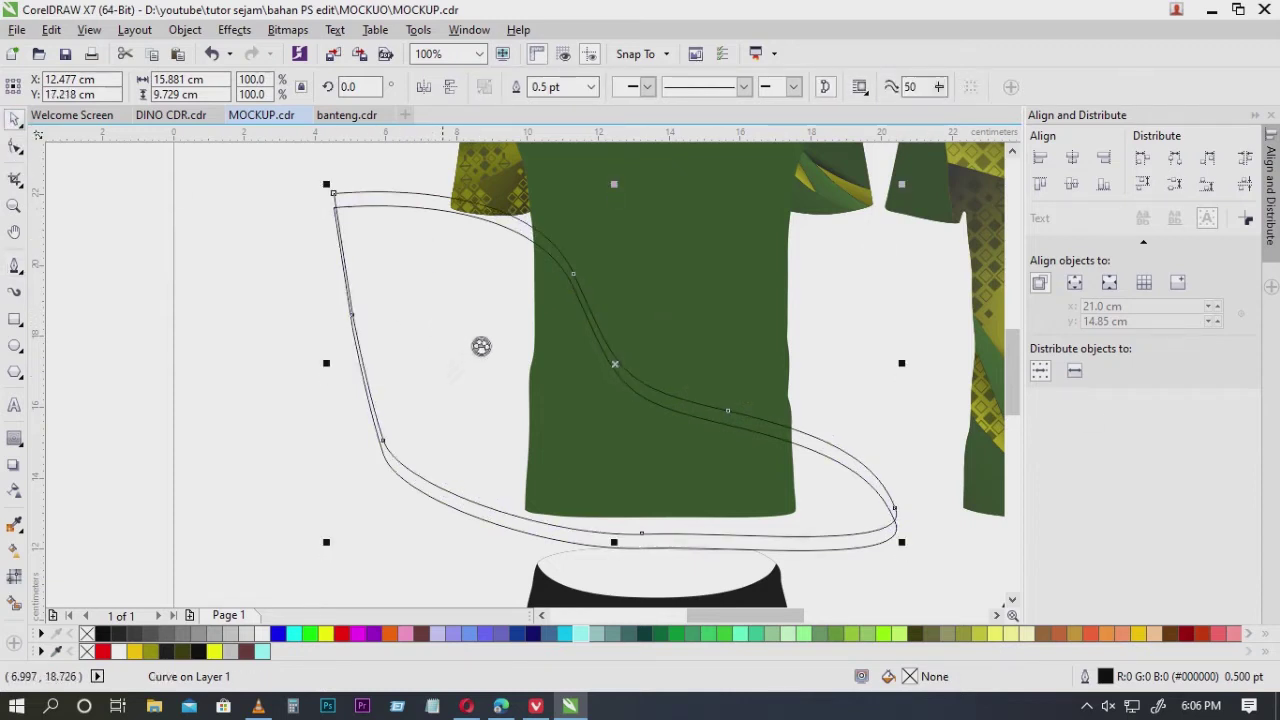
{"action": "left_click", "coordinate": [246, 351]}
{"action": "left_click_drag", "start_coordinate": [432, 501], "coordinate": [409, 540]}
{"action": "key", "text": "ctrl+z"}
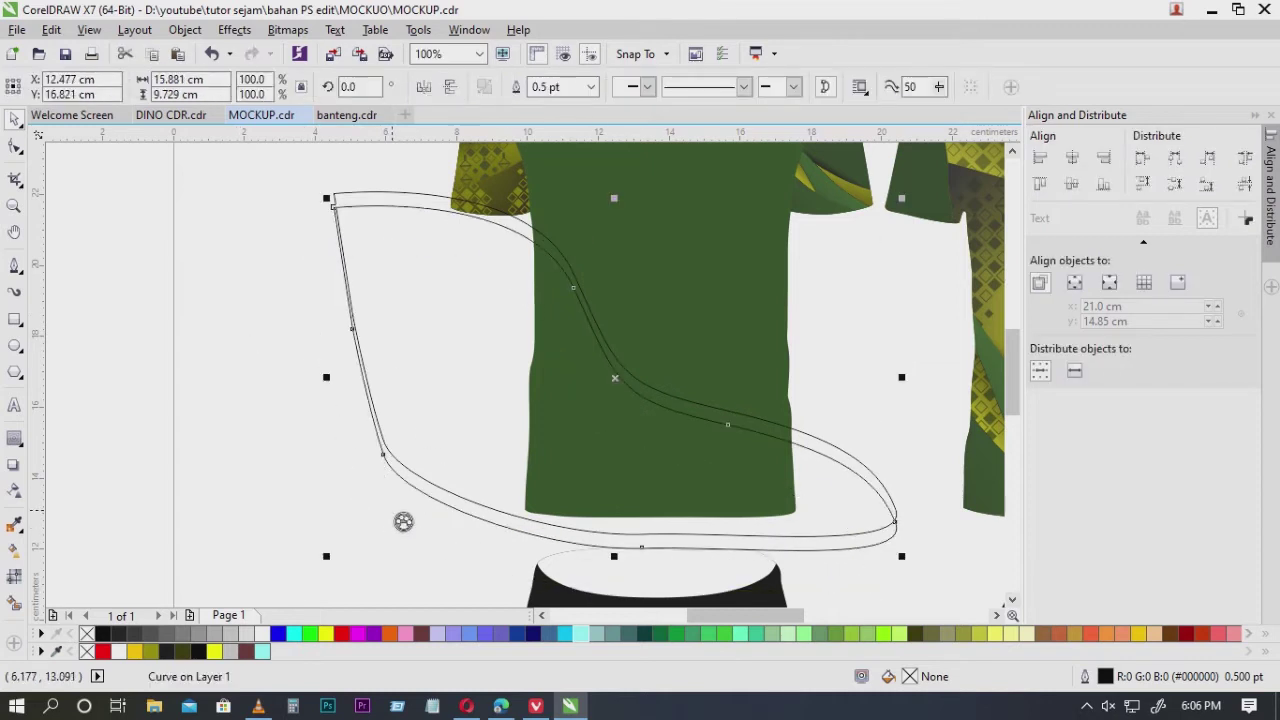
{"action": "left_click", "coordinate": [14, 602]}
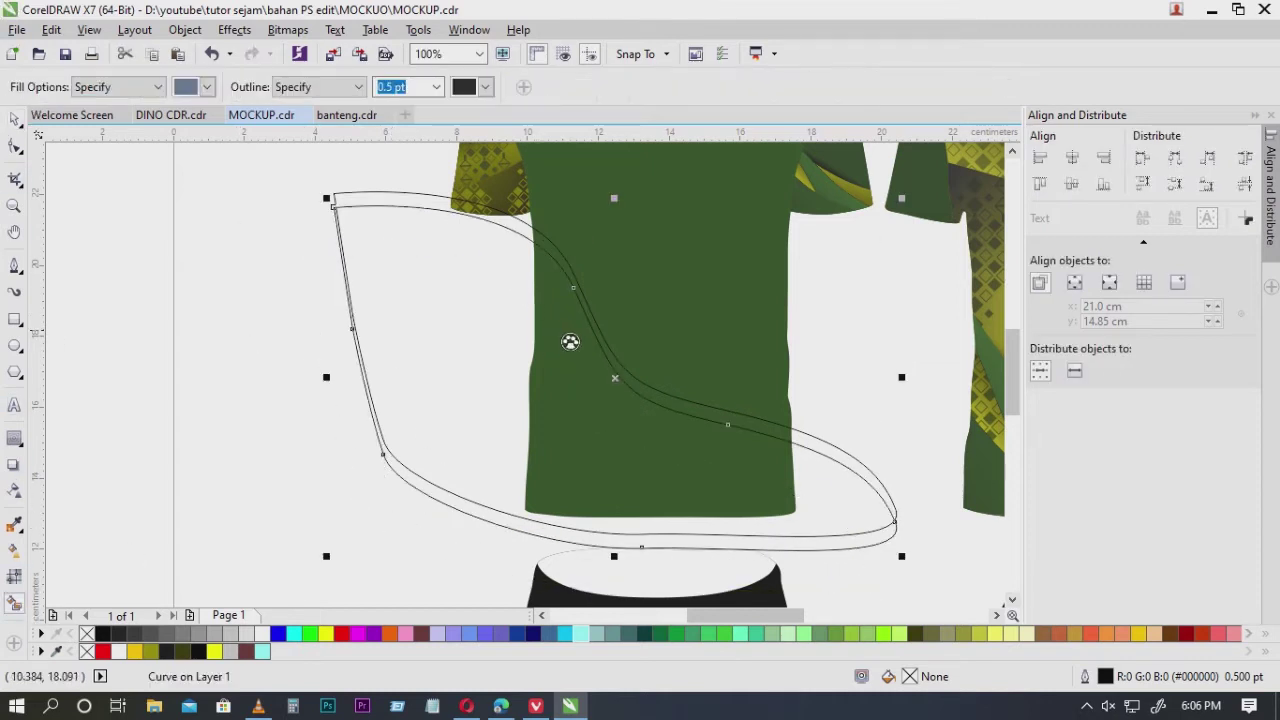
{"action": "left_click", "coordinate": [15, 120]}
{"action": "left_click", "coordinate": [394, 210]}
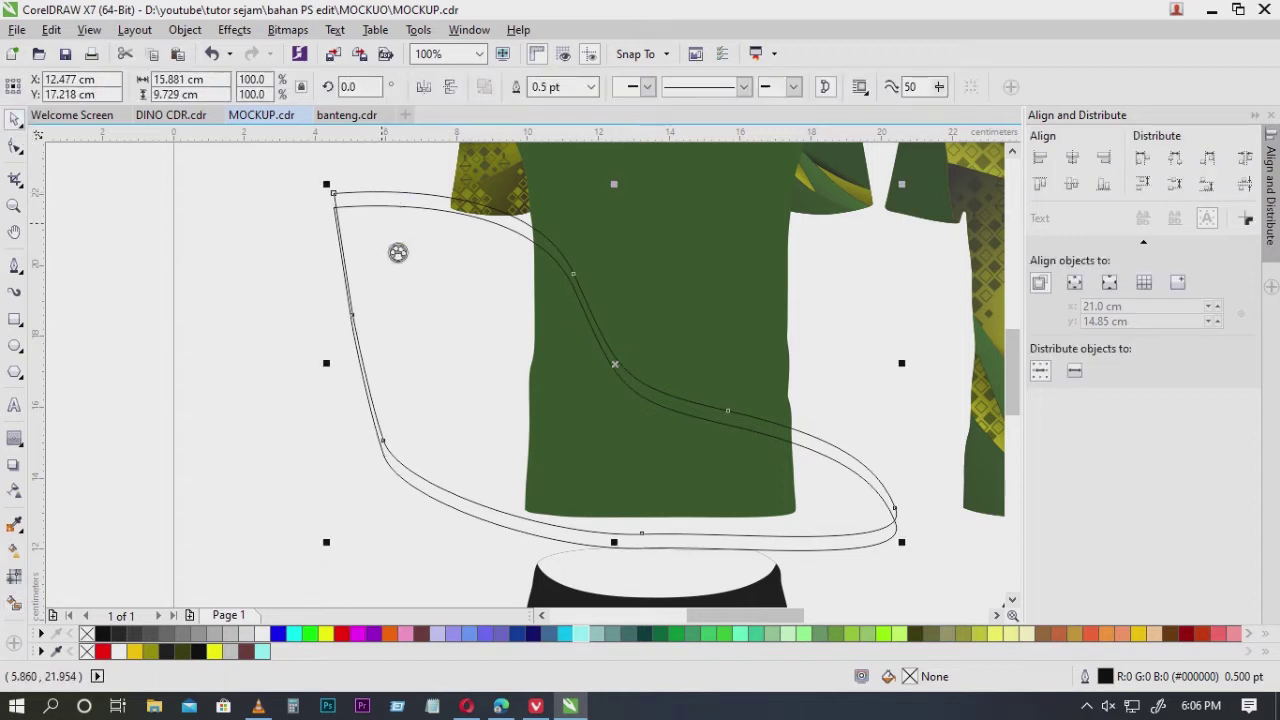
Fill the duplicated wavy shape white and the original wavy shape below it gray (#999999).
{"action": "key", "text": "ctrl+z"}
{"action": "key", "text": "ctrl+z"}
{"action": "key", "text": "ctrl+z"}
{"action": "key", "text": "ctrl+z"}
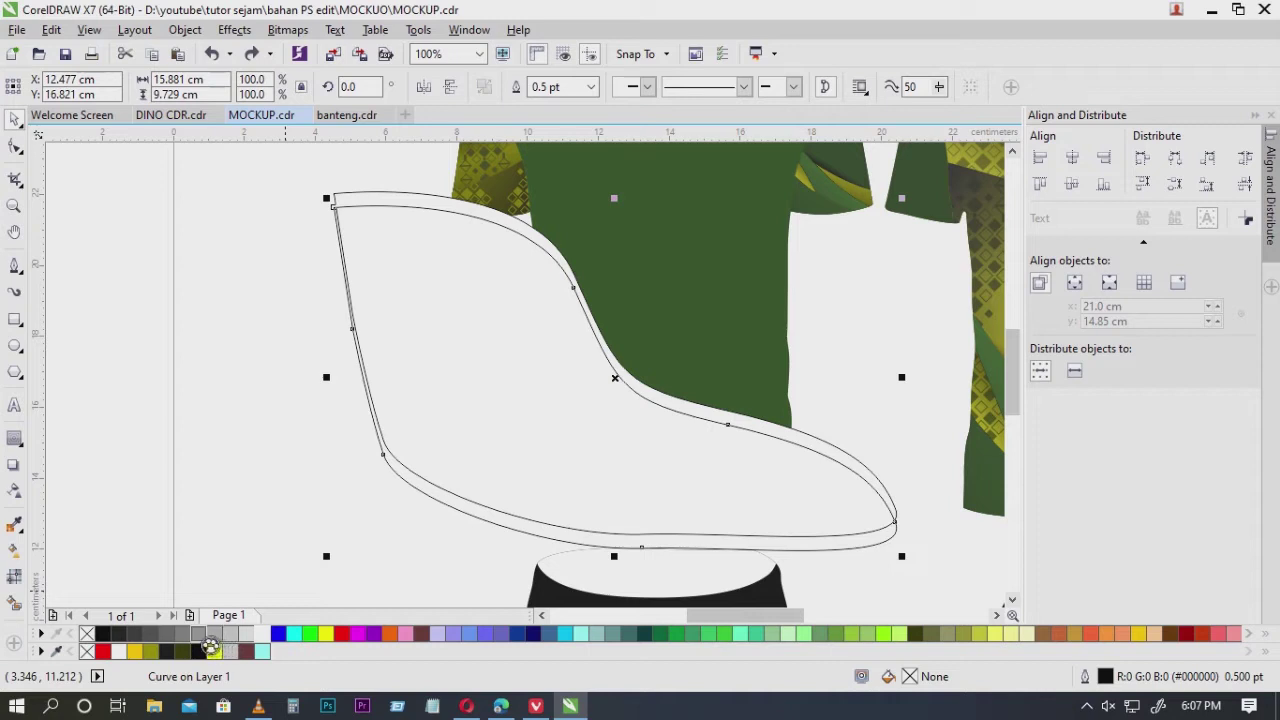
{"action": "left_click", "coordinate": [210, 646]}
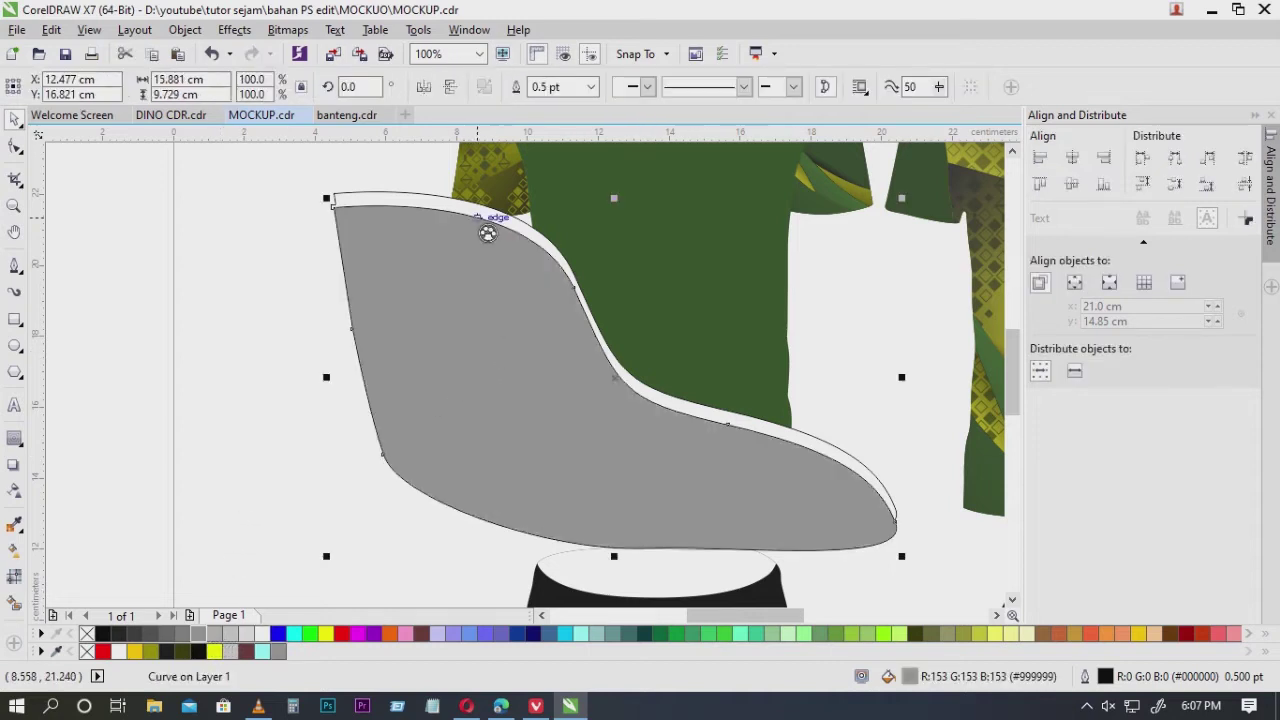
{"action": "left_click_drag", "start_coordinate": [478, 217], "coordinate": [477, 261]}
{"action": "left_click", "coordinate": [308, 223]}
{"action": "left_click", "coordinate": [431, 283]}
{"action": "left_click", "coordinate": [371, 245], "text": "shift"}
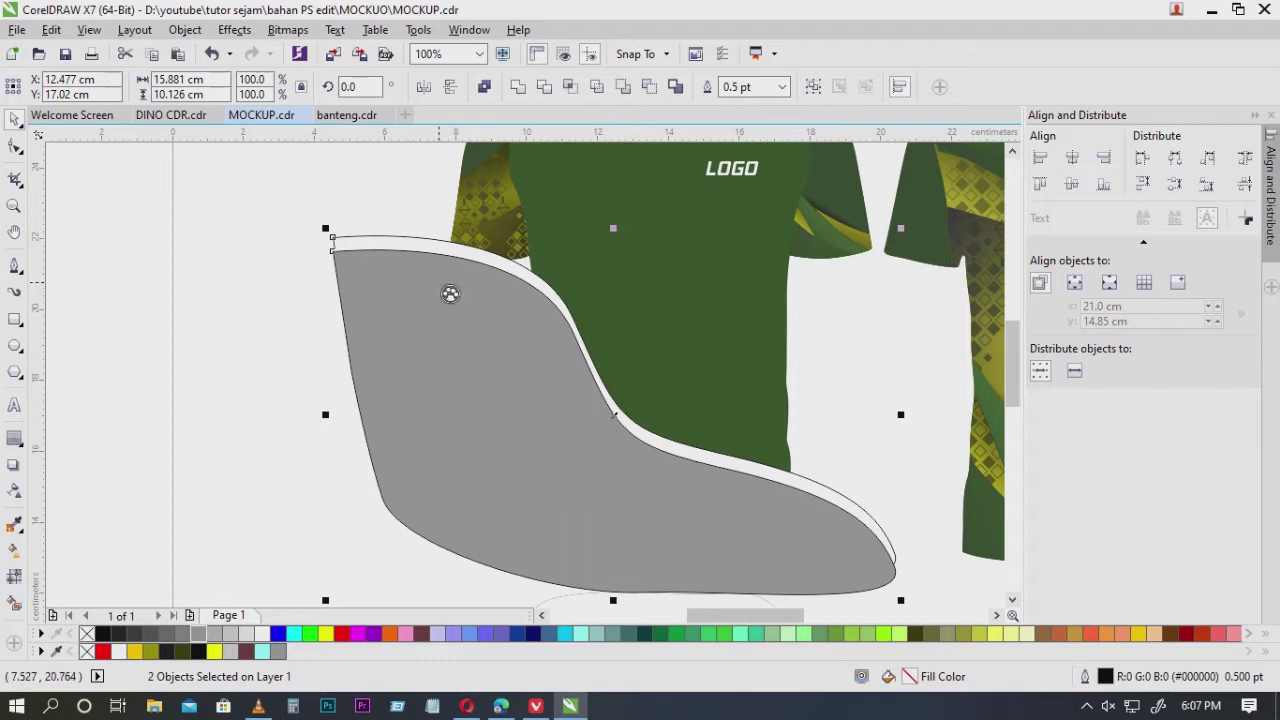
{"action": "left_click_drag", "start_coordinate": [449, 292], "coordinate": [412, 337]}
{"action": "key", "text": "ctrl+z"}
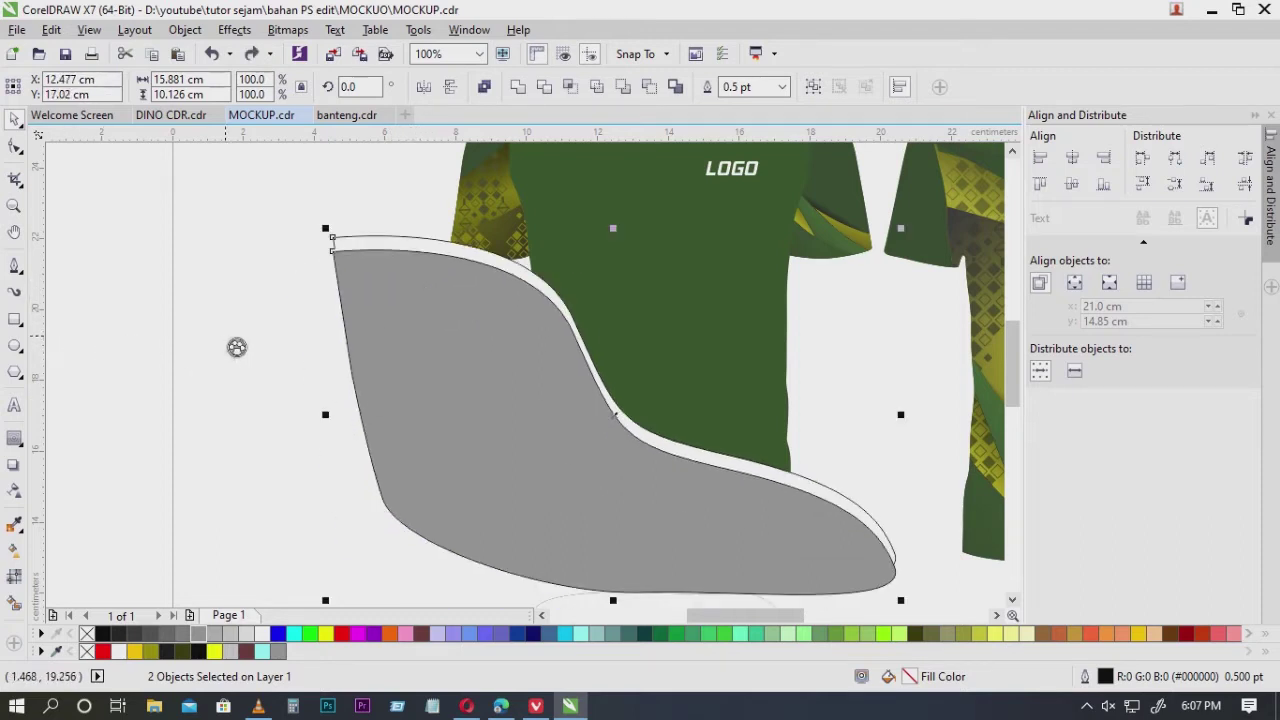
{"action": "left_click", "coordinate": [289, 290]}
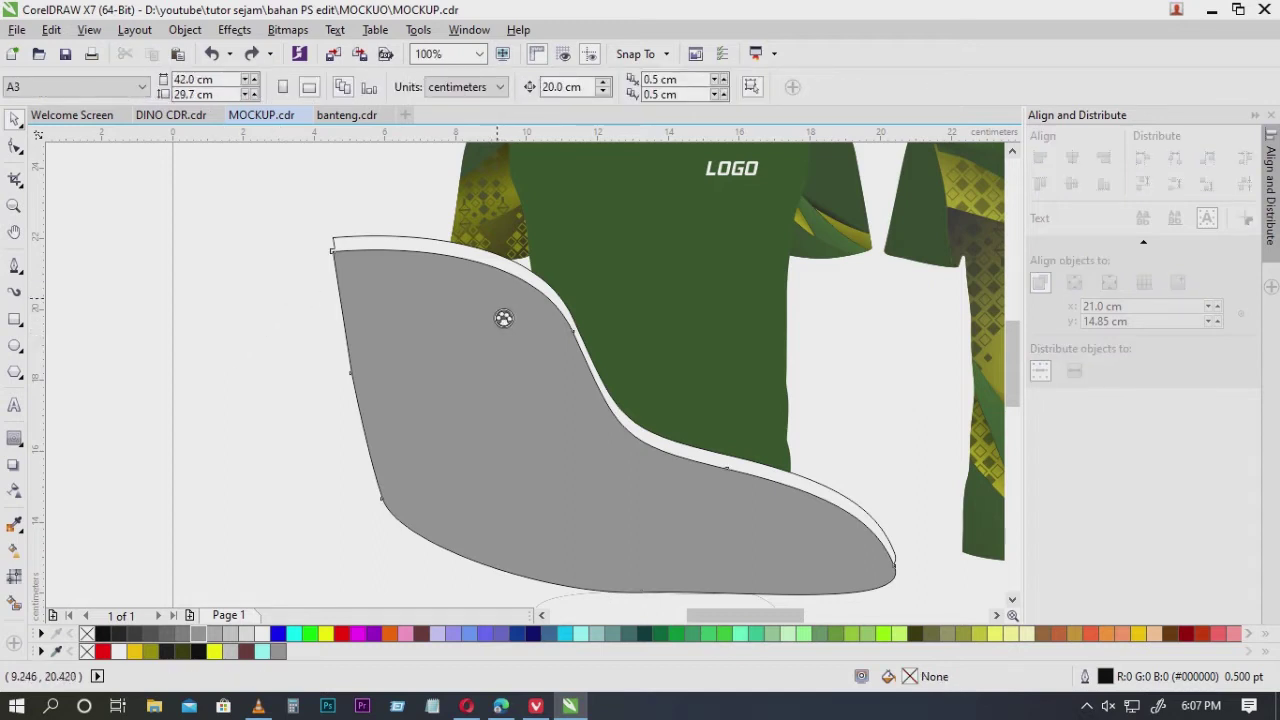
{"action": "left_click_drag", "start_coordinate": [497, 310], "coordinate": [483, 316]}
{"action": "key", "text": "ctrl+z"}
Try to PowerClip both outlined wavy shapes inside the front jersey body, and undo it.
{"action": "left_click", "coordinate": [404, 246], "text": "shift"}
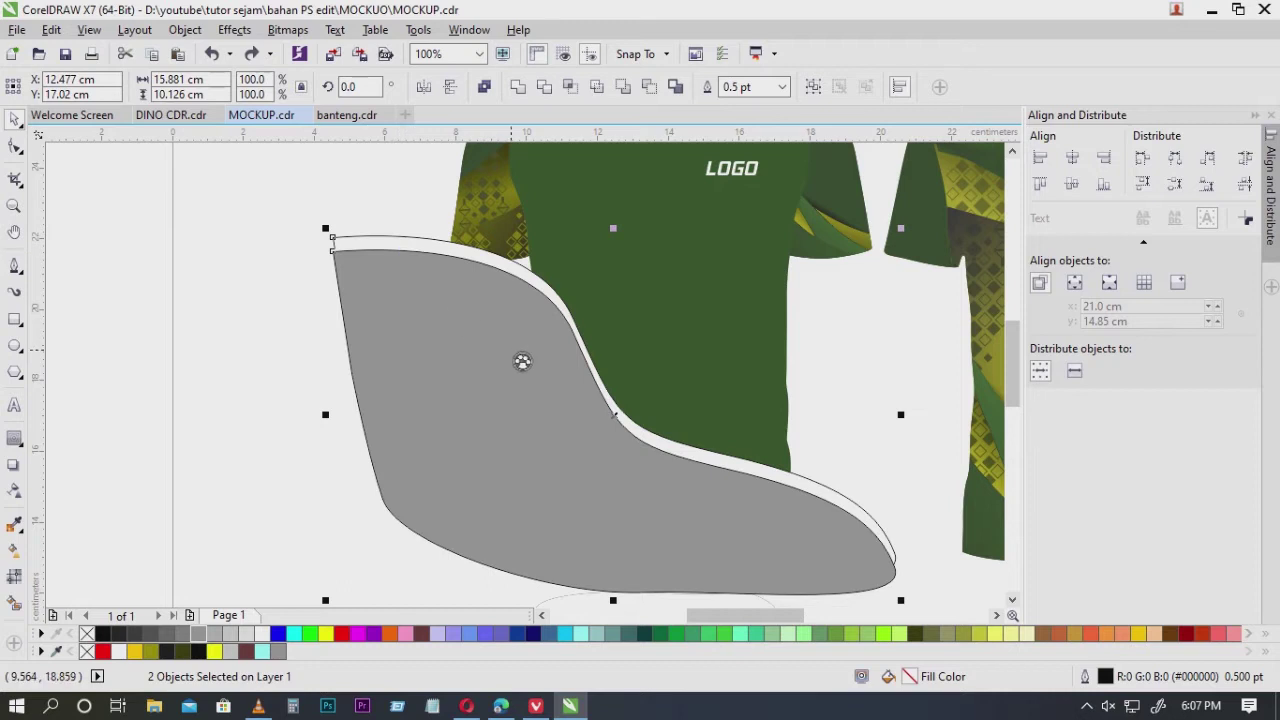
{"action": "left_click_drag", "start_coordinate": [519, 358], "coordinate": [487, 403]}
{"action": "key", "text": "ctrl+z"}
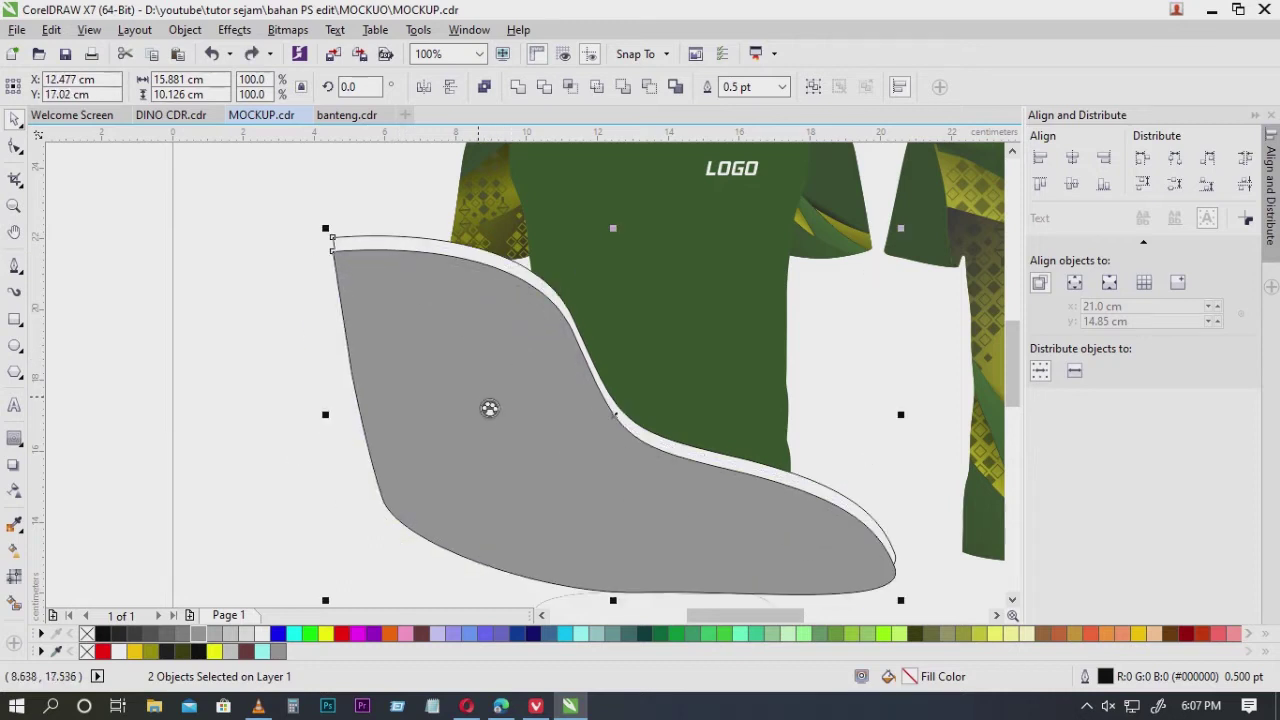
{"action": "right_click", "coordinate": [486, 402]}
{"action": "left_click", "coordinate": [580, 283]}
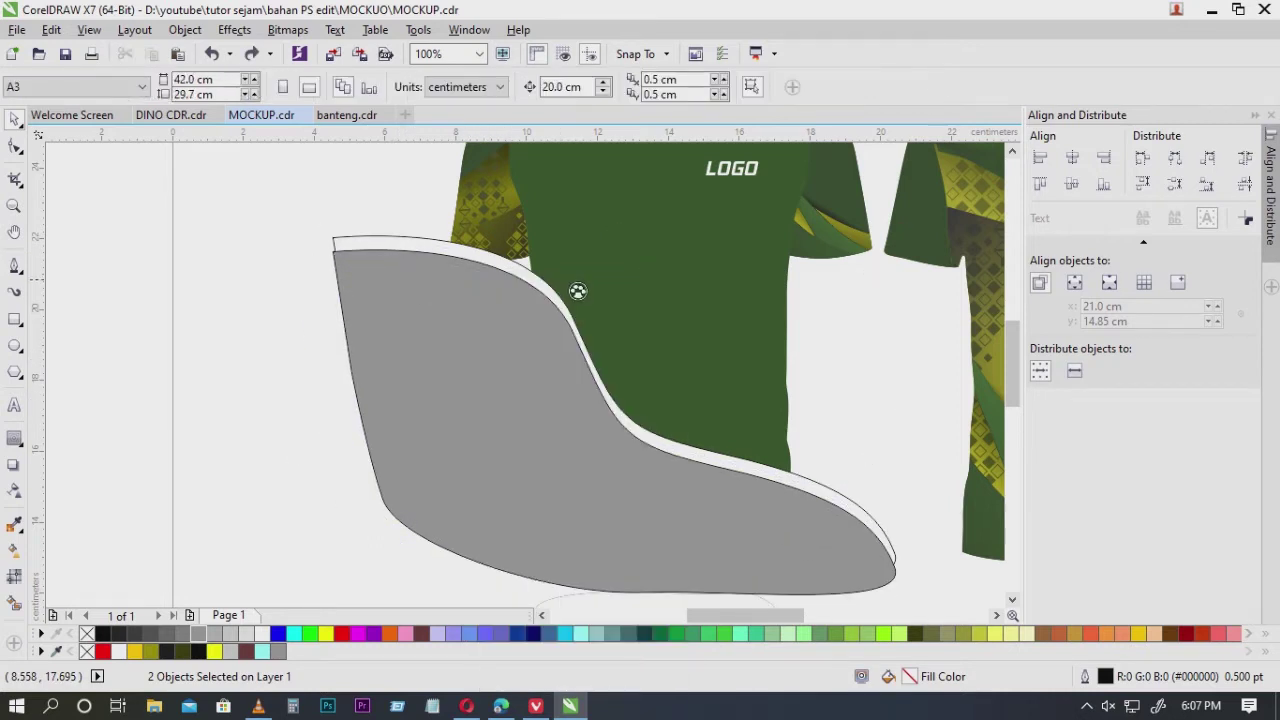
{"action": "left_click", "coordinate": [678, 373]}
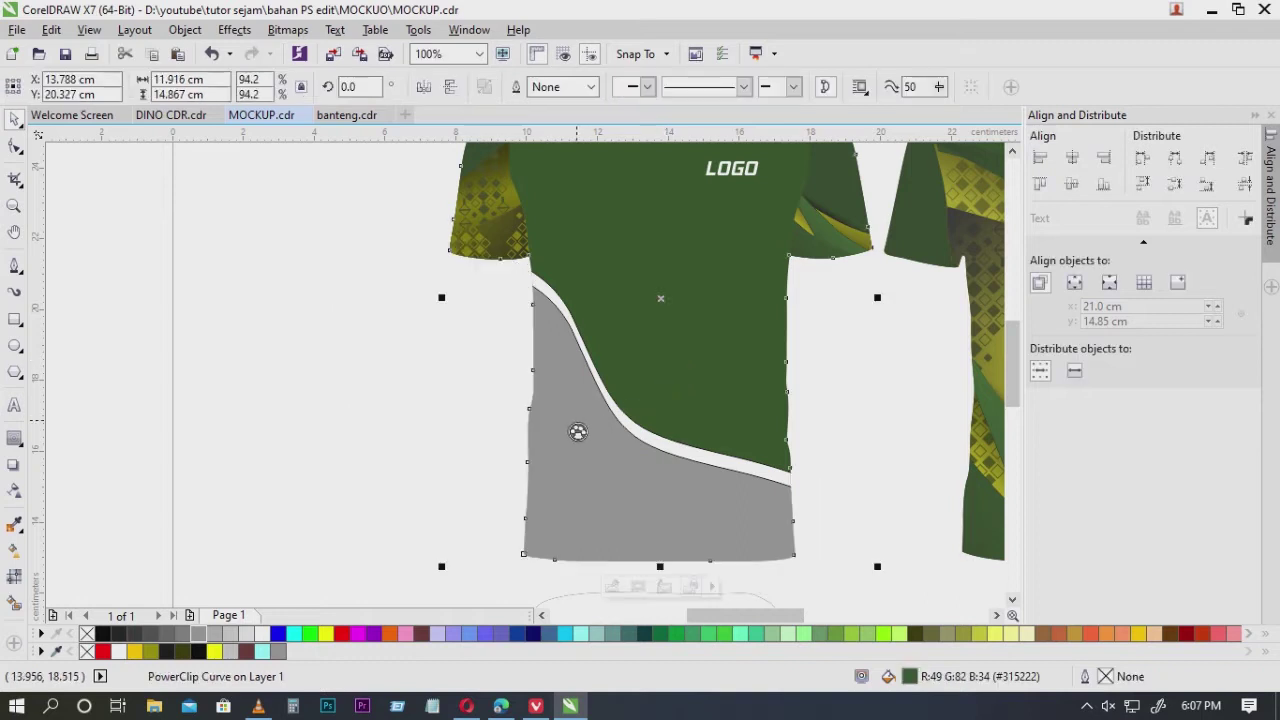
{"action": "key", "text": "ctrl+z"}
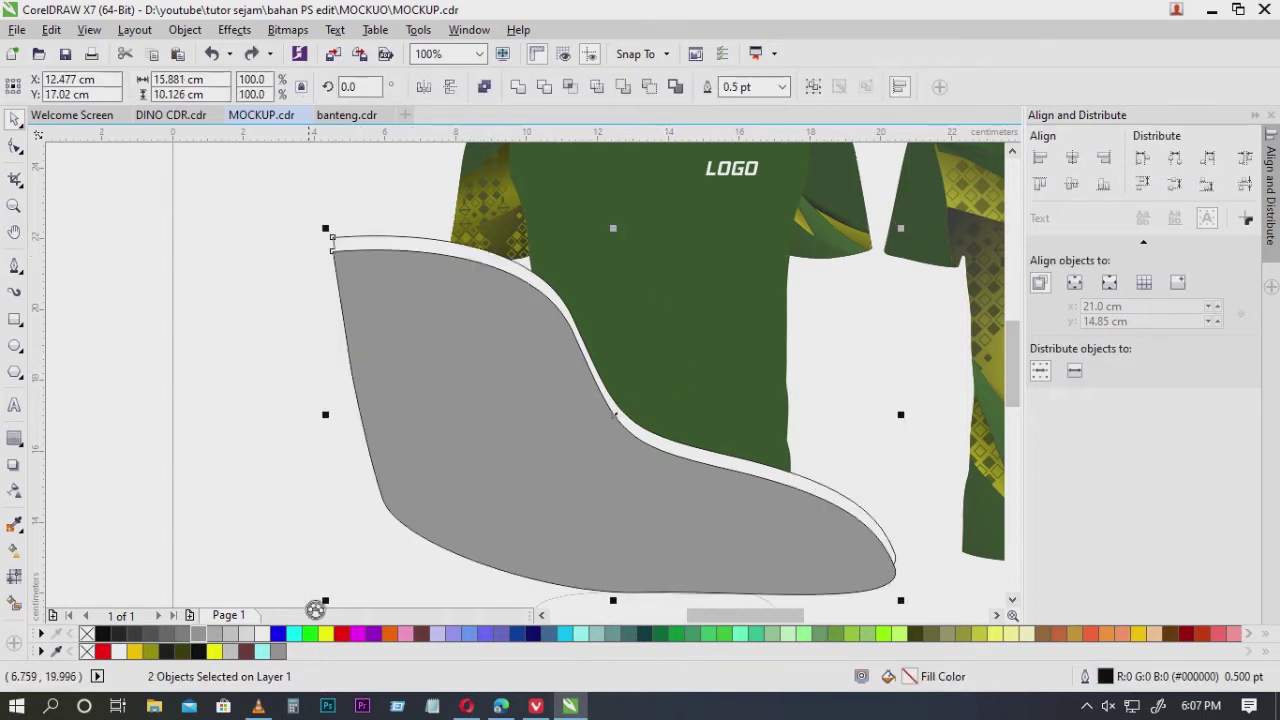
Remove the outlines of both wavy shapes and PowerClip them inside the front jersey body.
{"action": "right_click", "coordinate": [90, 634]}
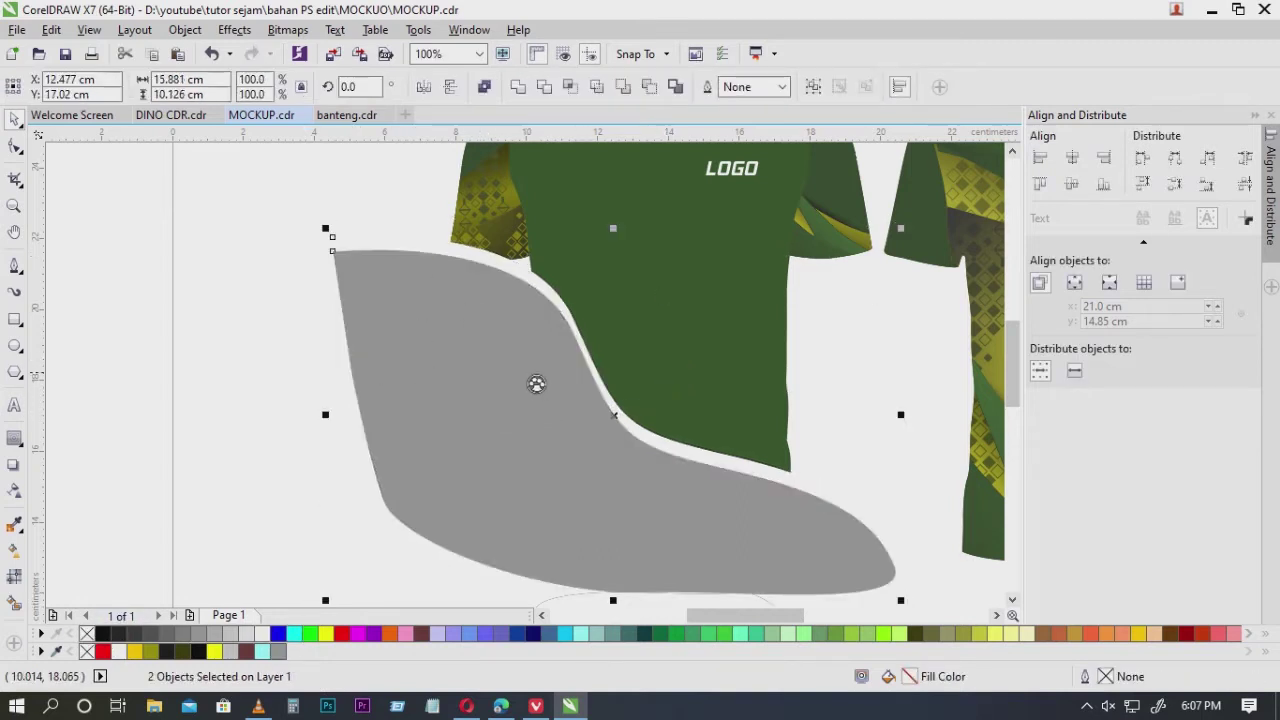
{"action": "right_click", "coordinate": [537, 384]}
{"action": "left_click", "coordinate": [467, 369]}
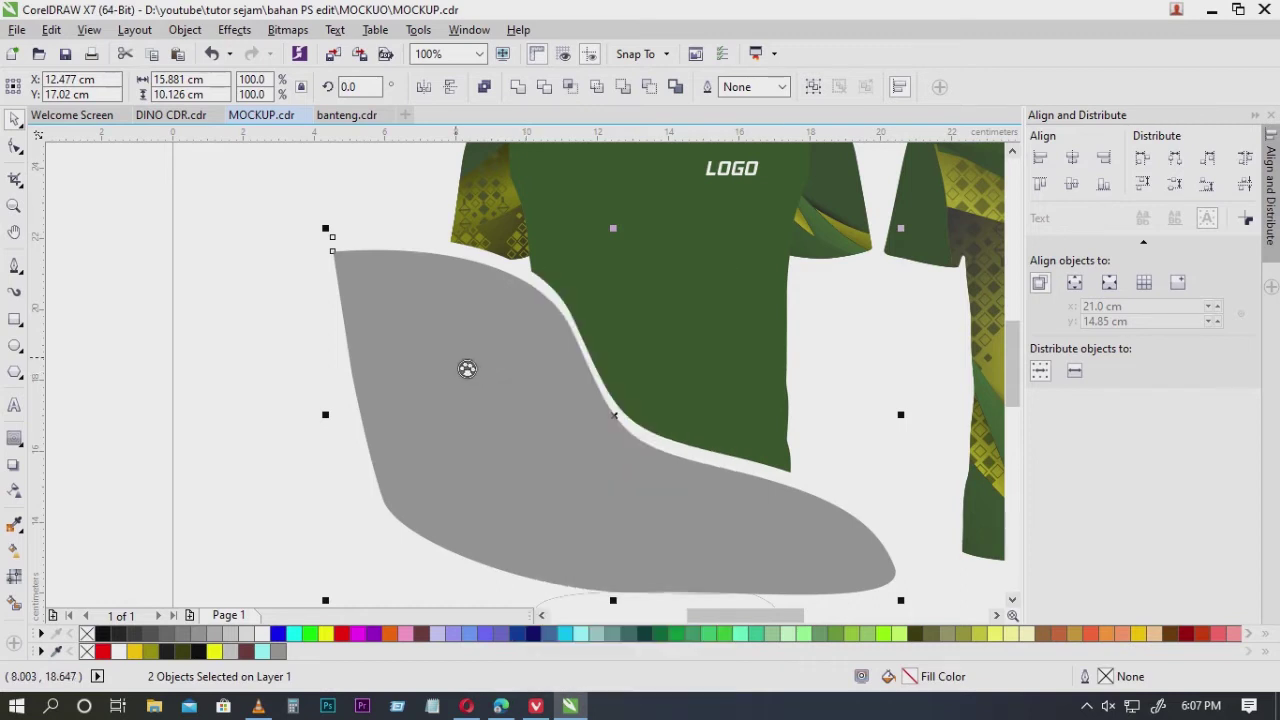
{"action": "right_click", "coordinate": [467, 369]}
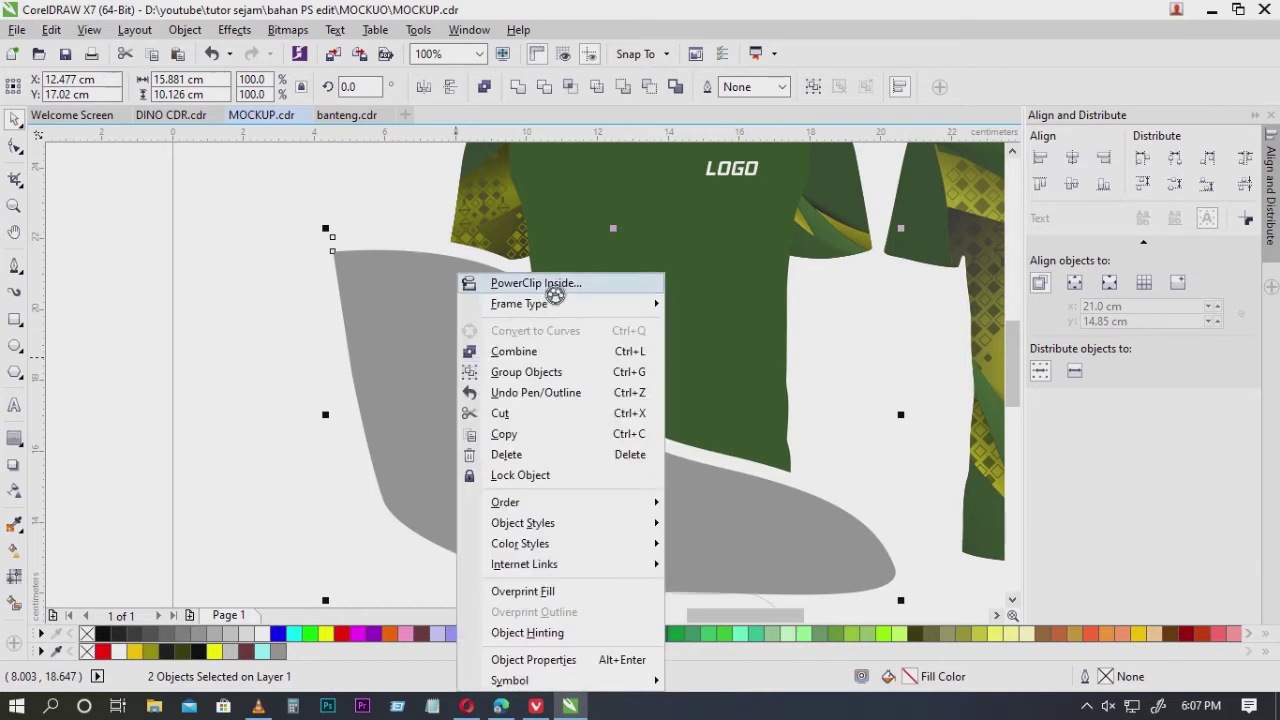
{"action": "left_click", "coordinate": [553, 287]}
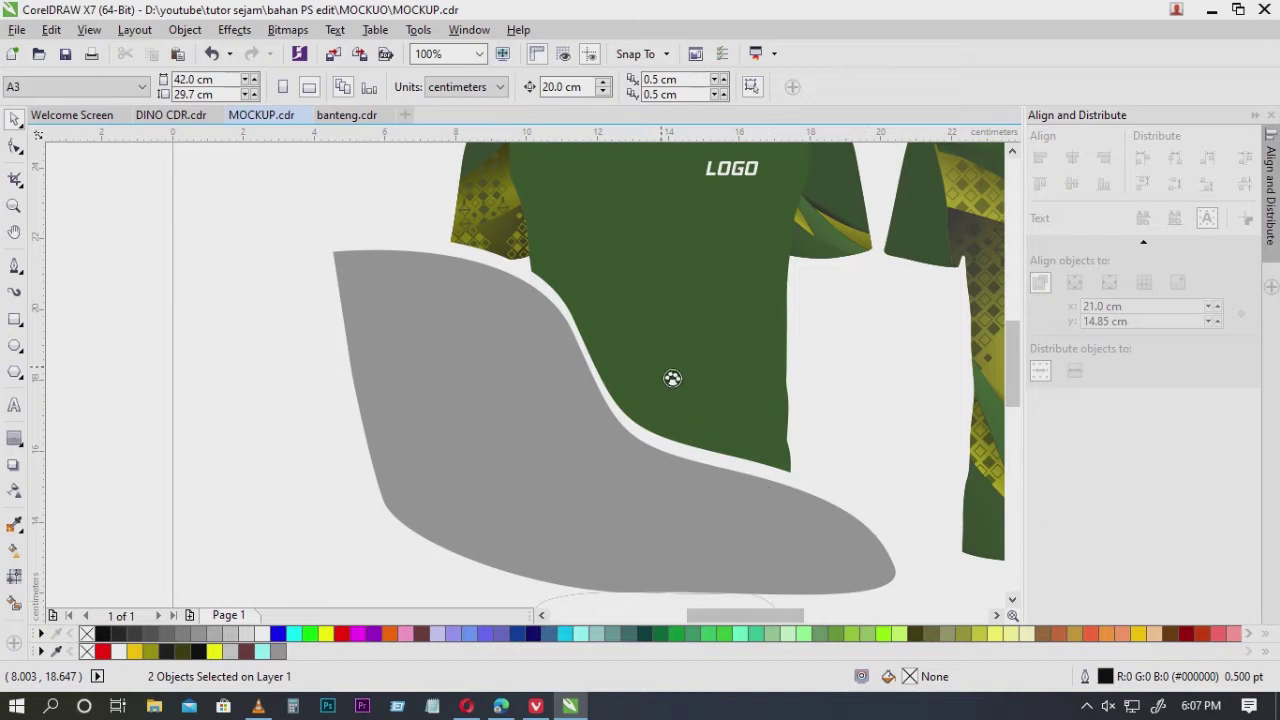
{"action": "left_click", "coordinate": [674, 376]}
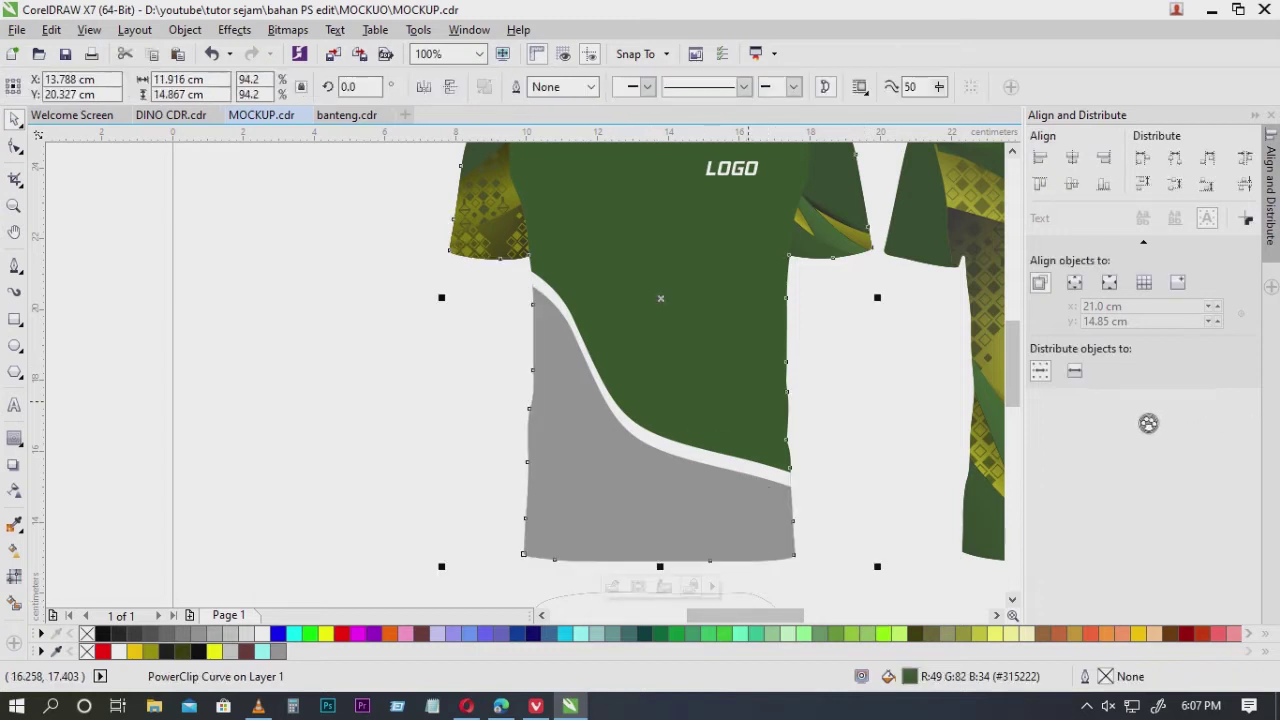
{"action": "left_click", "coordinate": [431, 423]}
Move the shading overlay group 40 cm right onto the colored jerseys to preview the new front design.
{"action": "scroll", "coordinate": [443, 423], "scroll_direction": "down", "scroll_amount": 4}
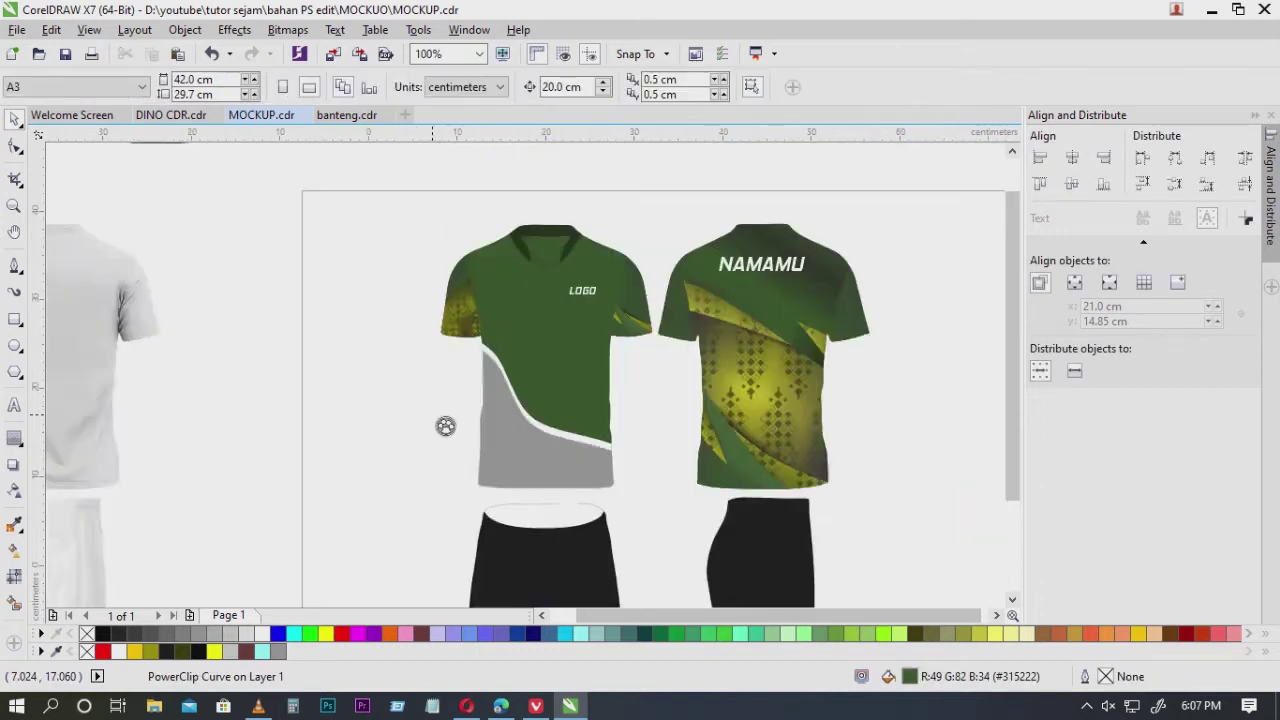
{"action": "left_click_drag", "start_coordinate": [247, 411], "coordinate": [420, 409]}
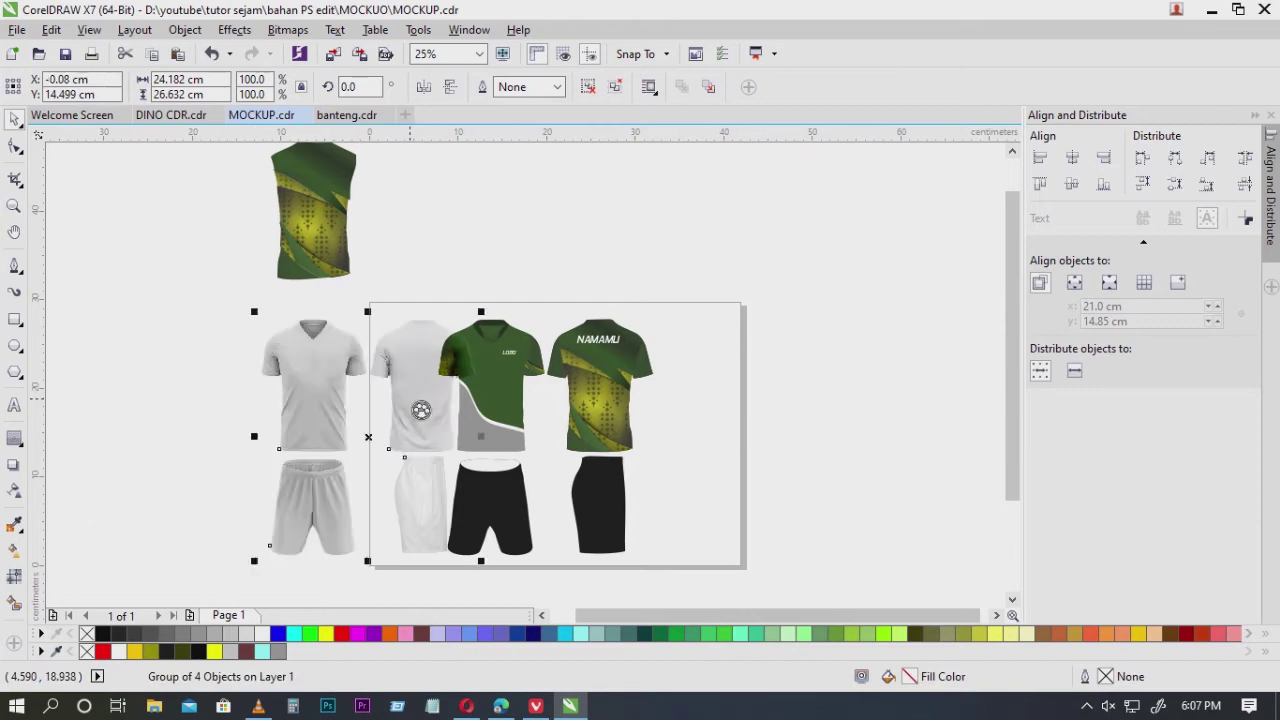
{"action": "scroll", "coordinate": [381, 422], "scroll_direction": "up", "scroll_amount": 4}
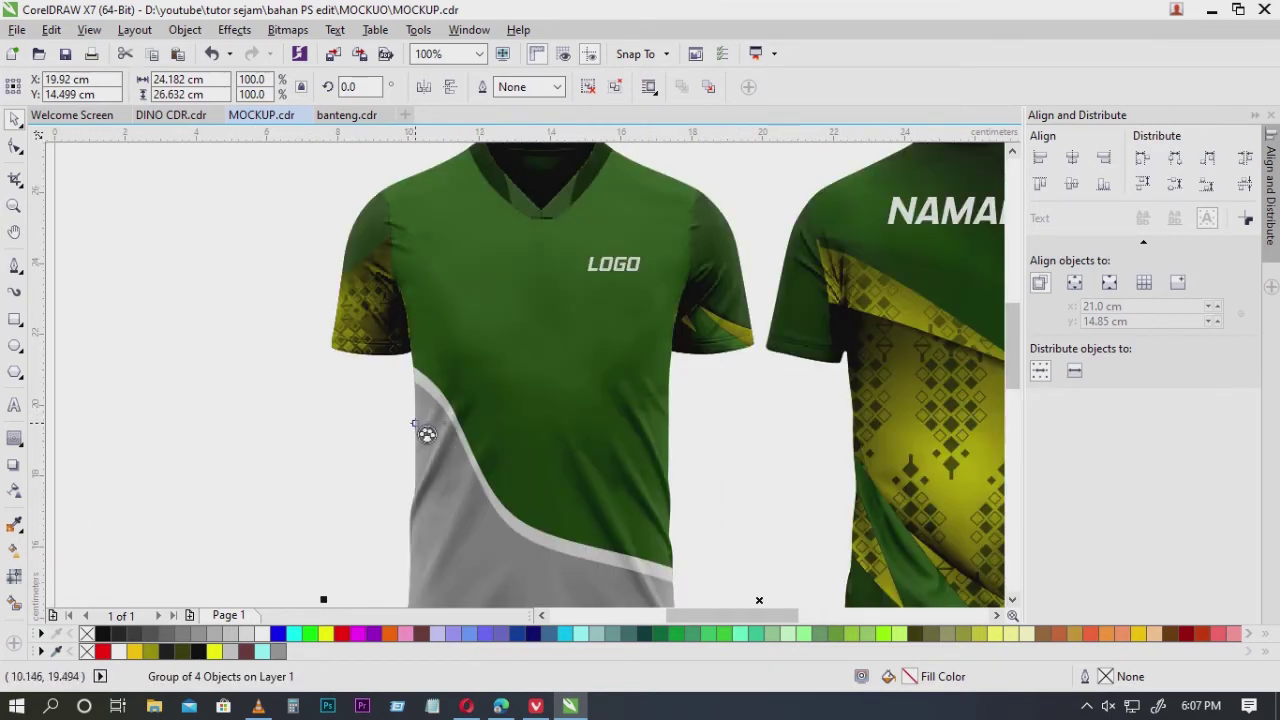
{"action": "scroll", "coordinate": [503, 337], "scroll_direction": "up", "scroll_amount": 4}
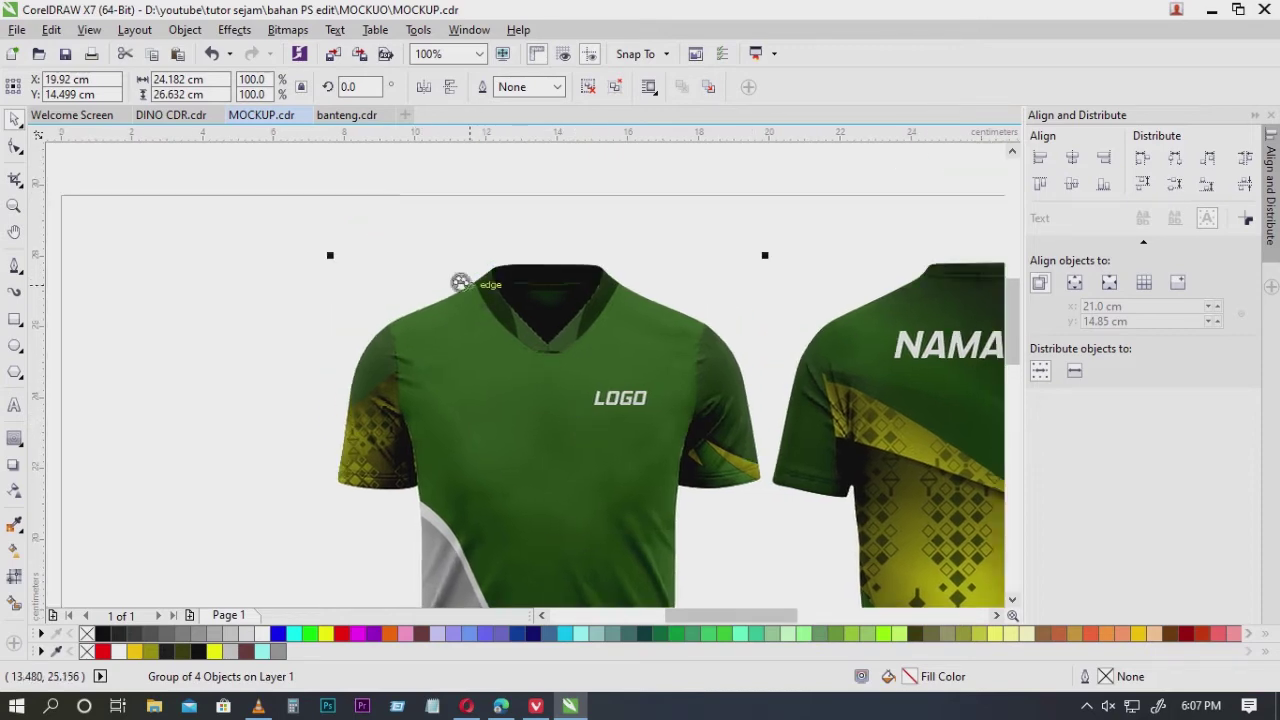
Select the three collar pieces of the front jersey and move them 20 cm left, off the page.
{"action": "left_click_drag", "start_coordinate": [364, 209], "coordinate": [686, 380]}
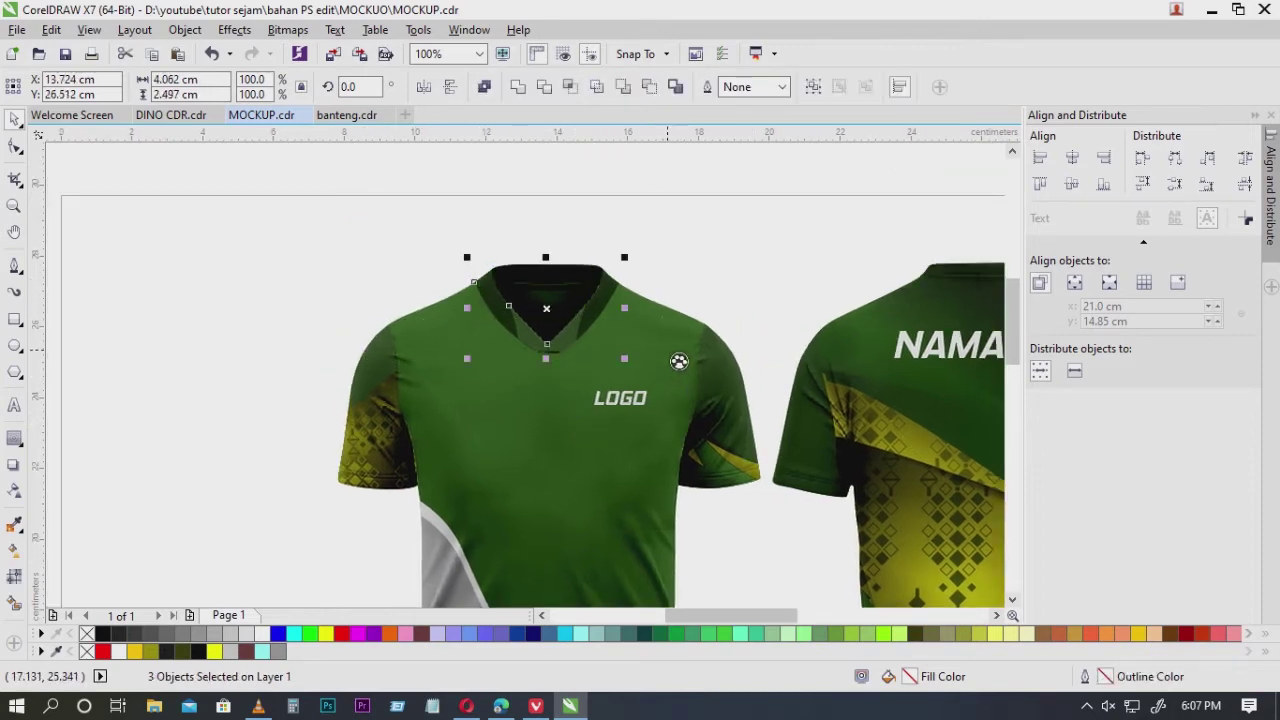
{"action": "key", "text": "Left"}
{"action": "left_click_drag", "start_coordinate": [235, 233], "coordinate": [551, 262]}
{"action": "scroll", "coordinate": [553, 266], "scroll_direction": "down", "scroll_amount": 1}
{"action": "scroll", "coordinate": [286, 298], "scroll_direction": "up", "scroll_amount": 1}
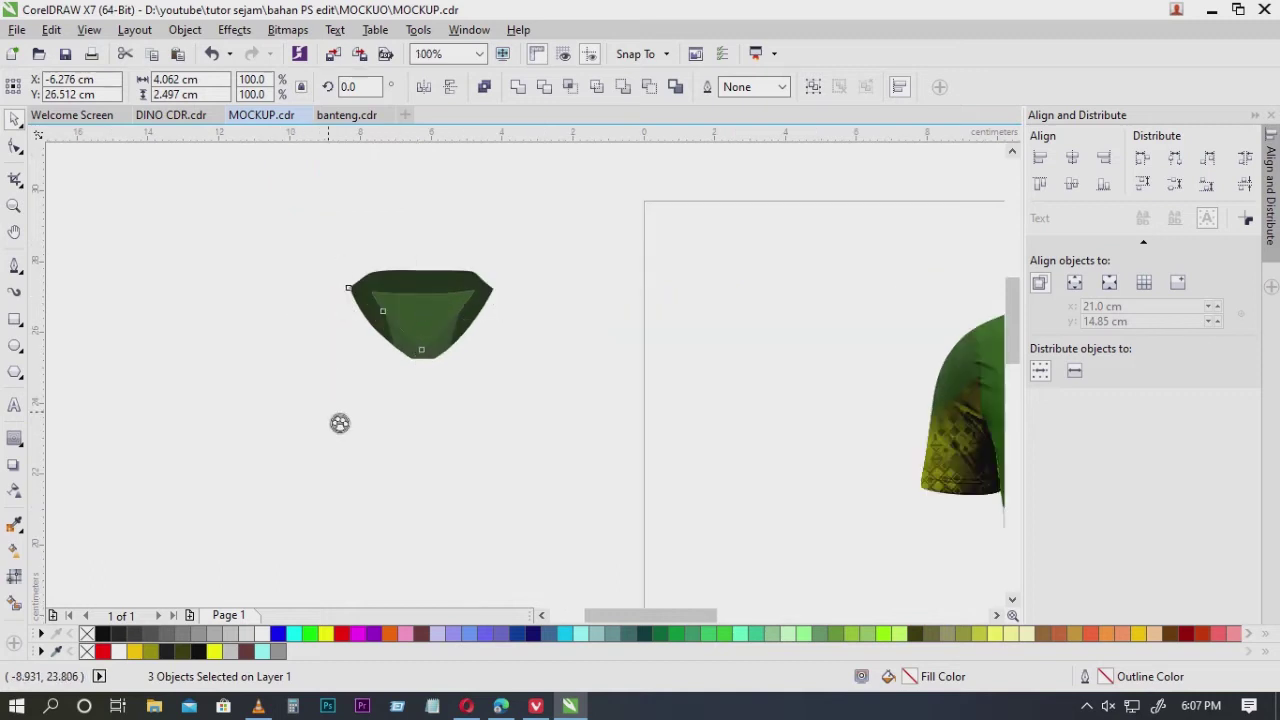
Fill the outer collar piece with light gray #B3B3B3 and move it 20 cm right, back onto the front jersey.
{"action": "left_click", "coordinate": [329, 411]}
{"action": "left_click_drag", "start_coordinate": [453, 315], "coordinate": [384, 335]}
{"action": "left_click", "coordinate": [419, 308]}
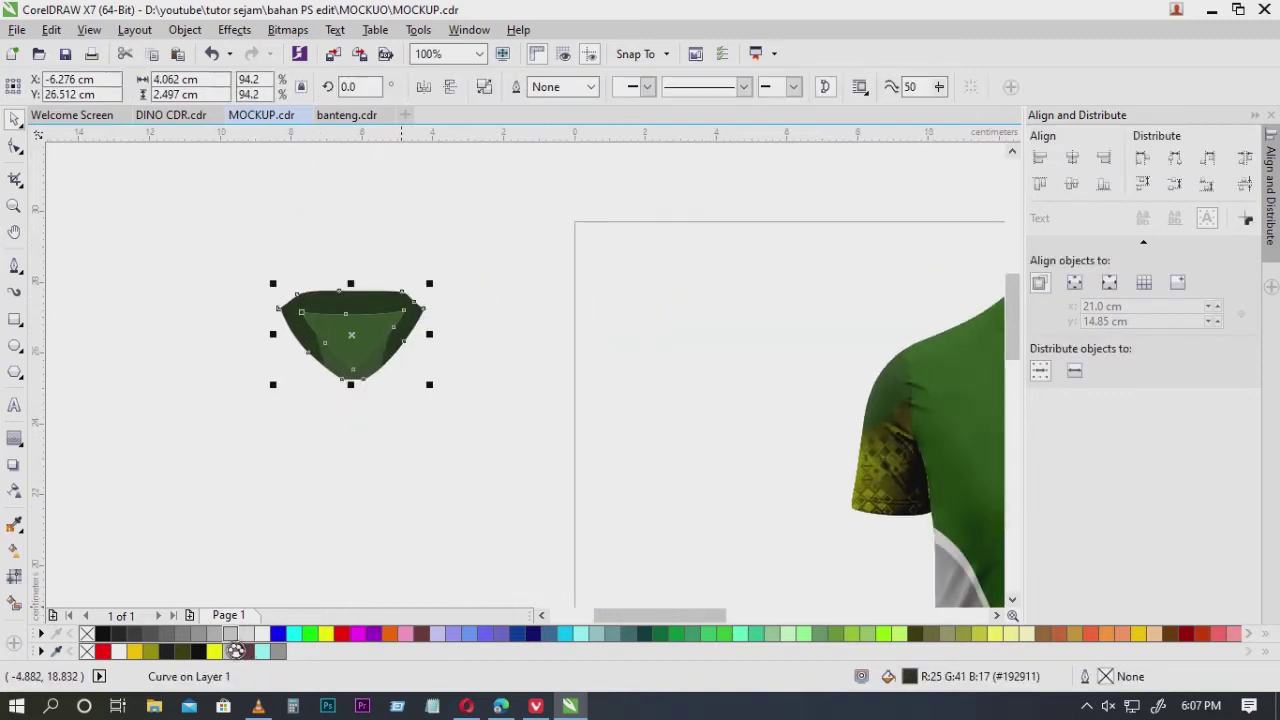
{"action": "left_click", "coordinate": [219, 634]}
{"action": "left_click_drag", "start_coordinate": [445, 401], "coordinate": [279, 371]}
{"action": "key", "text": "Right"}
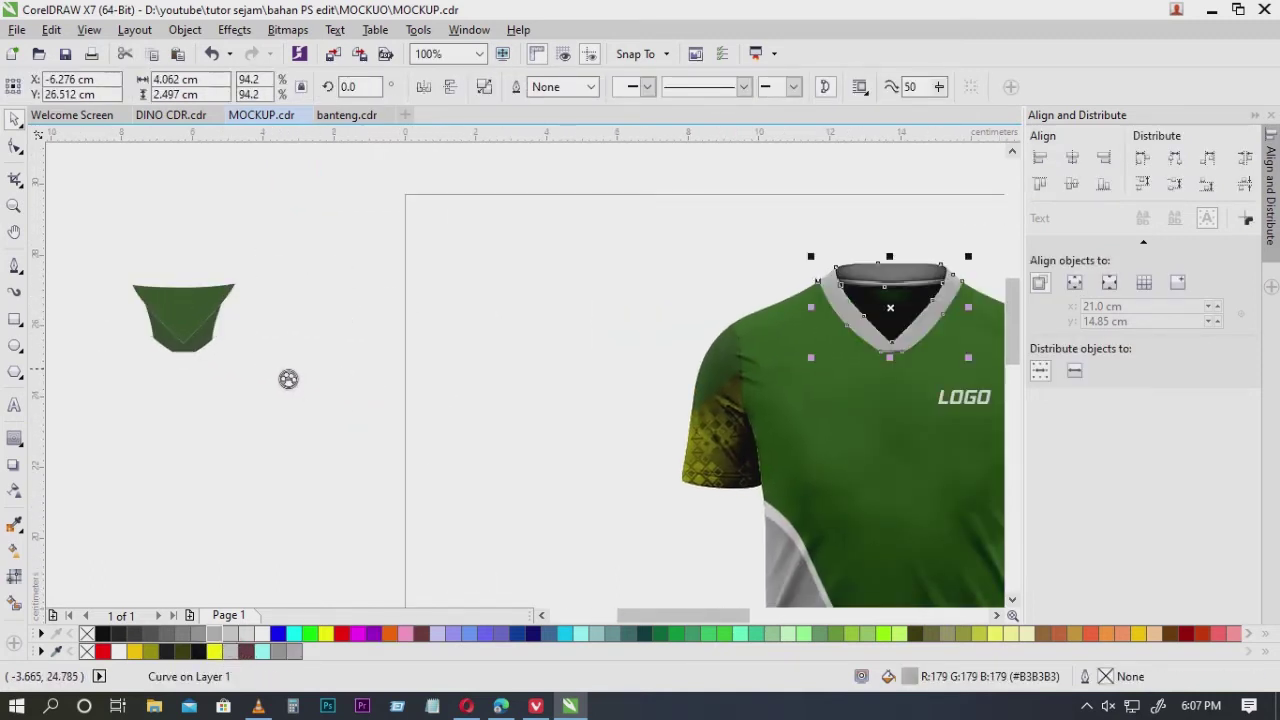
Move the inner neck piece and the V-shaped collar piece 20 cm right, back onto the front jersey.
{"action": "left_click_drag", "start_coordinate": [573, 350], "coordinate": [561, 347]}
{"action": "left_click_drag", "start_coordinate": [232, 315], "coordinate": [267, 321]}
{"action": "left_click", "coordinate": [230, 308]}
{"action": "left_click_drag", "start_coordinate": [388, 355], "coordinate": [356, 358]}
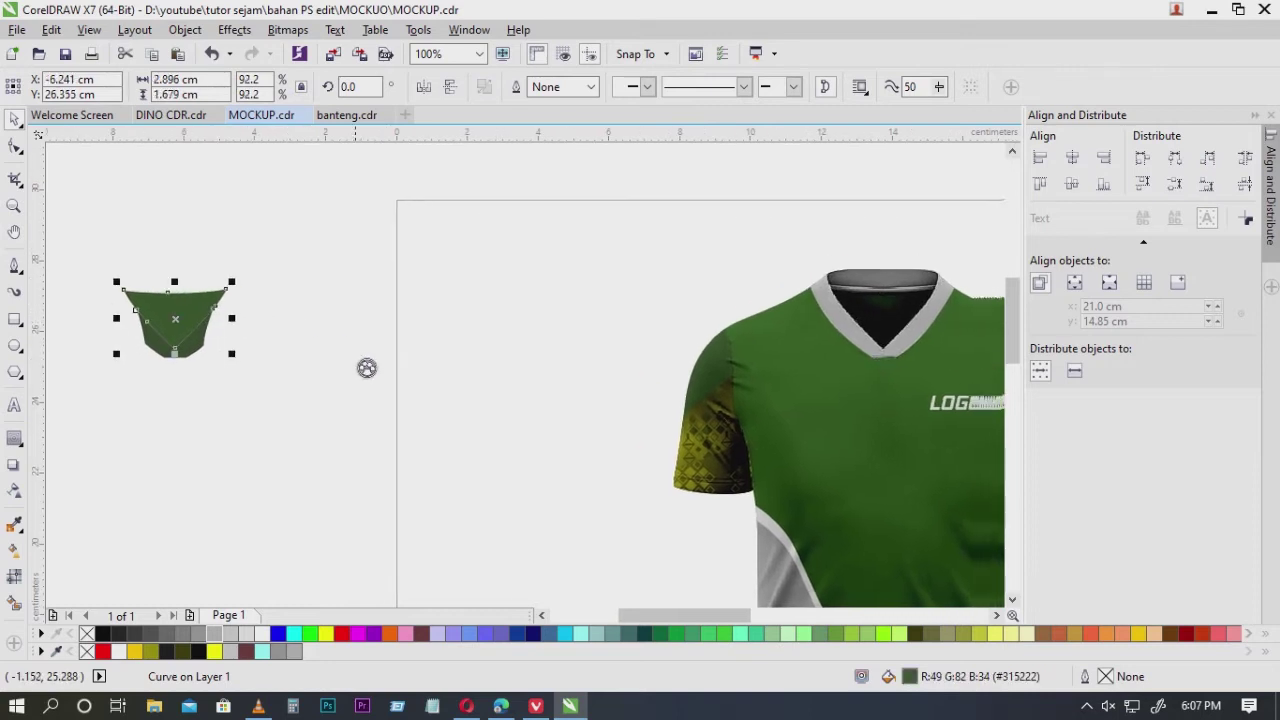
{"action": "key", "text": "Right"}
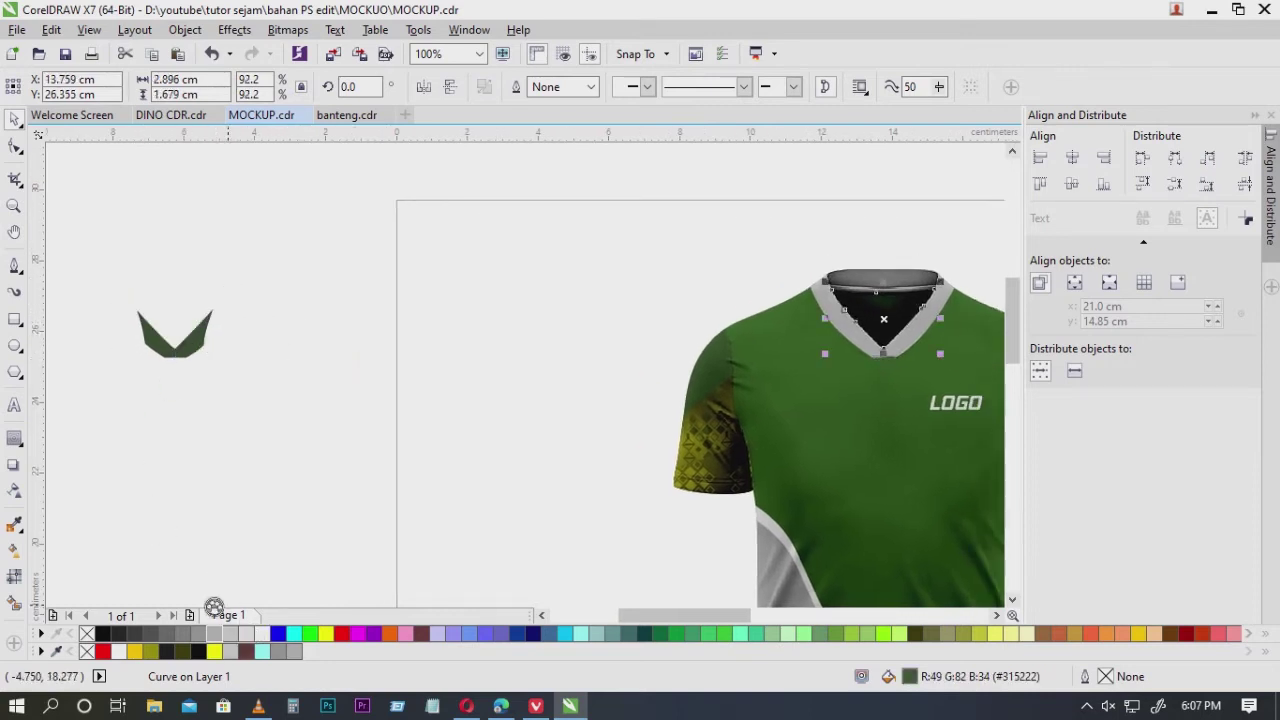
{"action": "left_click", "coordinate": [183, 348]}
{"action": "left_click_drag", "start_coordinate": [491, 418], "coordinate": [368, 389]}
{"action": "key", "text": "Right"}
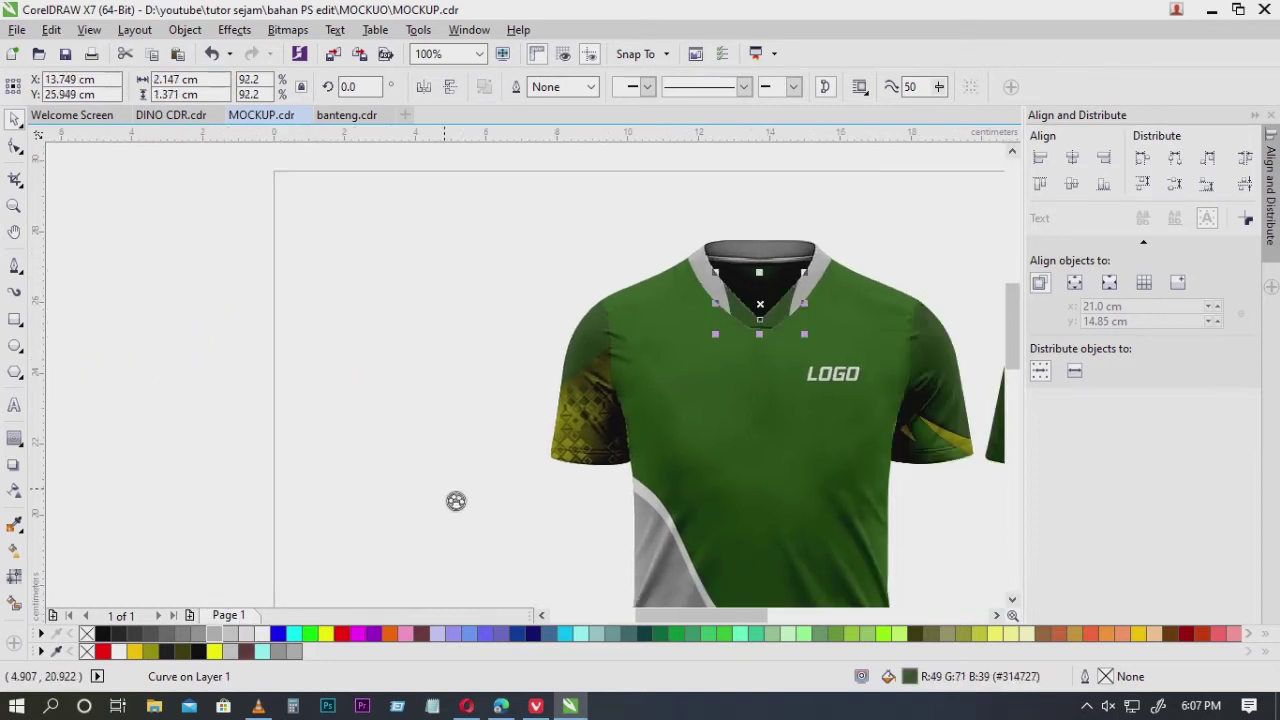
Move the shading overlay group 40 cm left, off the colored jerseys.
{"action": "left_click_drag", "start_coordinate": [584, 343], "coordinate": [498, 249]}
{"action": "left_click", "coordinate": [501, 334]}
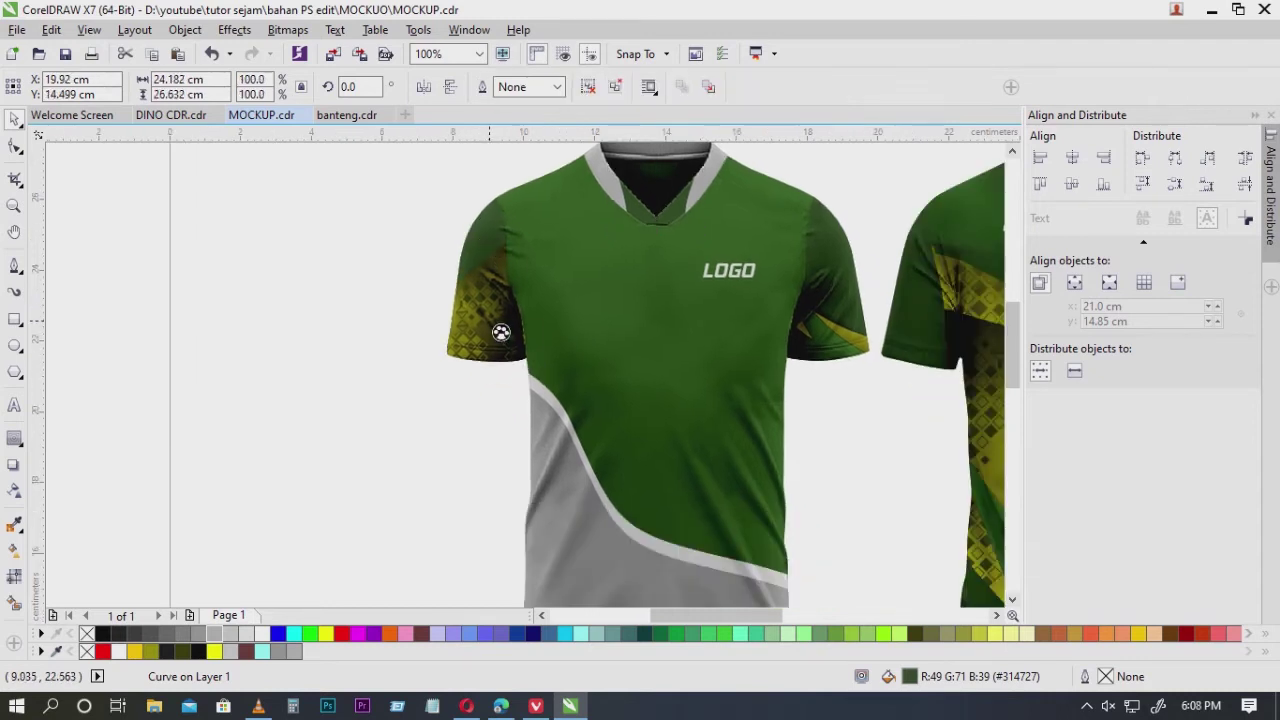
{"action": "left_click_drag", "start_coordinate": [465, 378], "coordinate": [531, 382]}
{"action": "key", "text": "Left"}
{"action": "key", "text": "ctrl+z"}
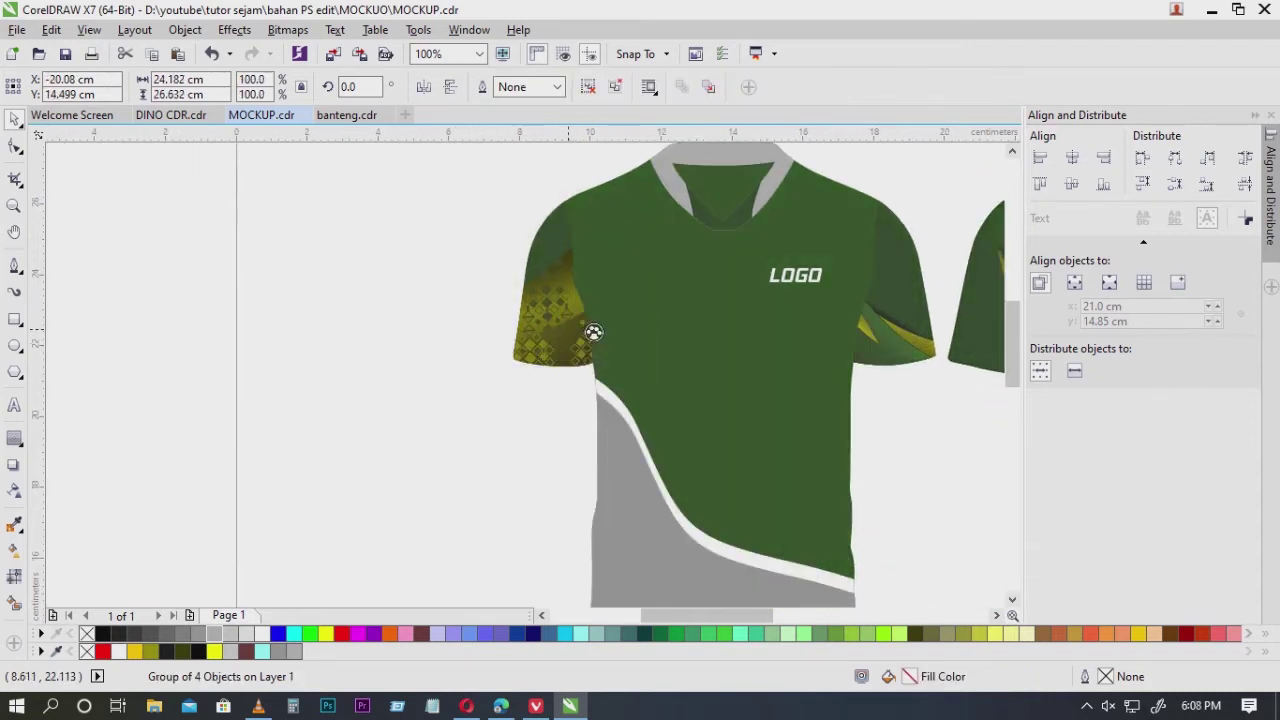
{"action": "key", "text": "ctrl+z"}
{"action": "key", "text": "Right"}
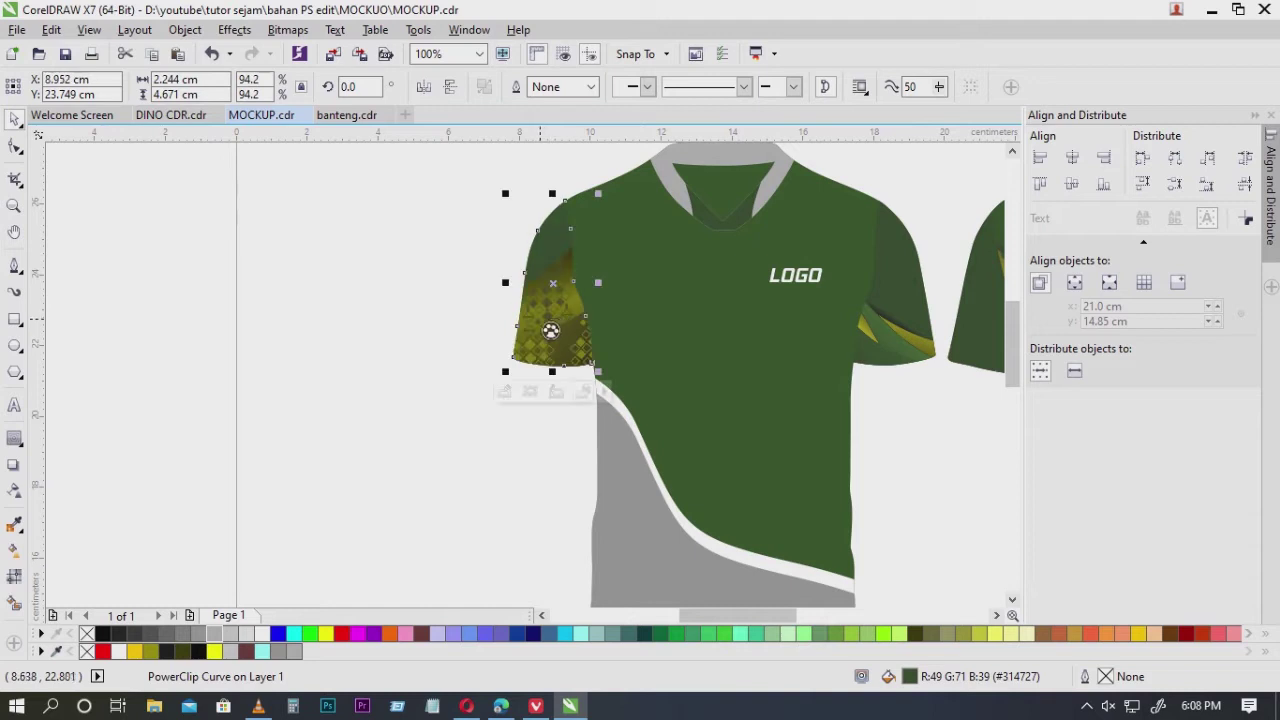
Extract and delete the pattern inside the front jersey's left-hand sleeve, and set the sleeve's frame type to None.
{"action": "left_click", "coordinate": [587, 397]}
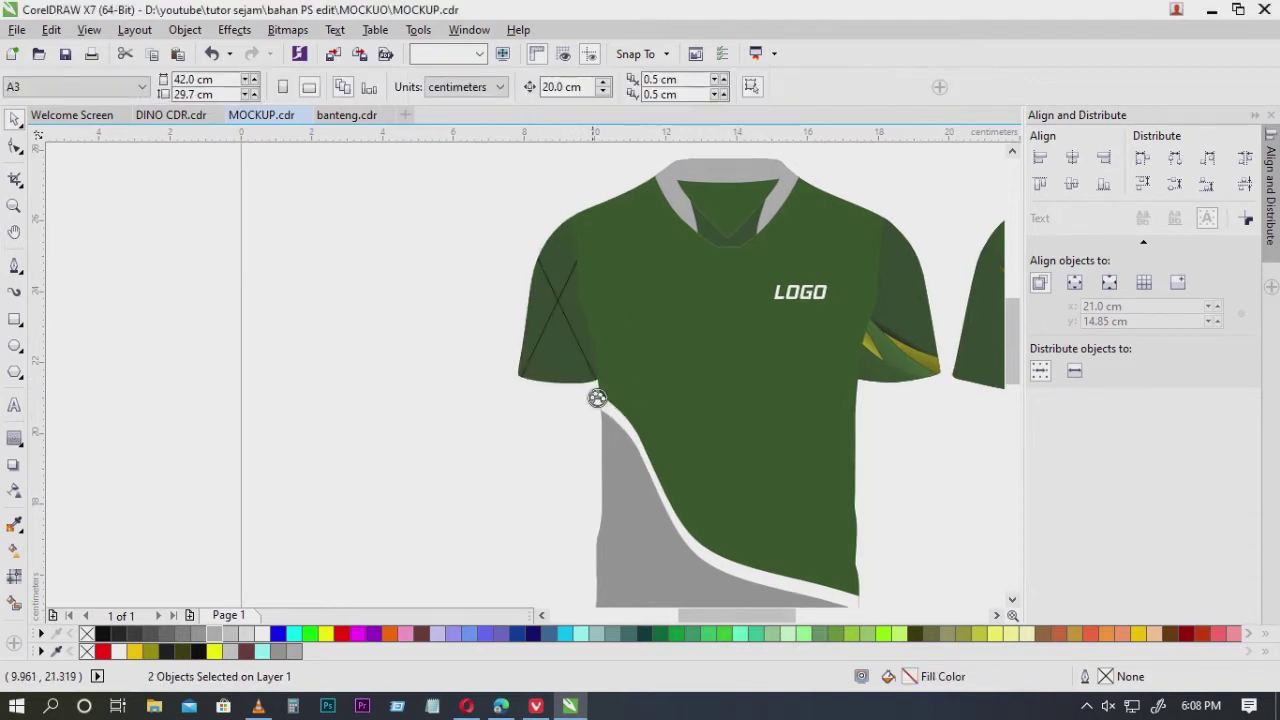
{"action": "right_click", "coordinate": [574, 364]}
{"action": "mouse_move", "coordinate": [700, 155]}
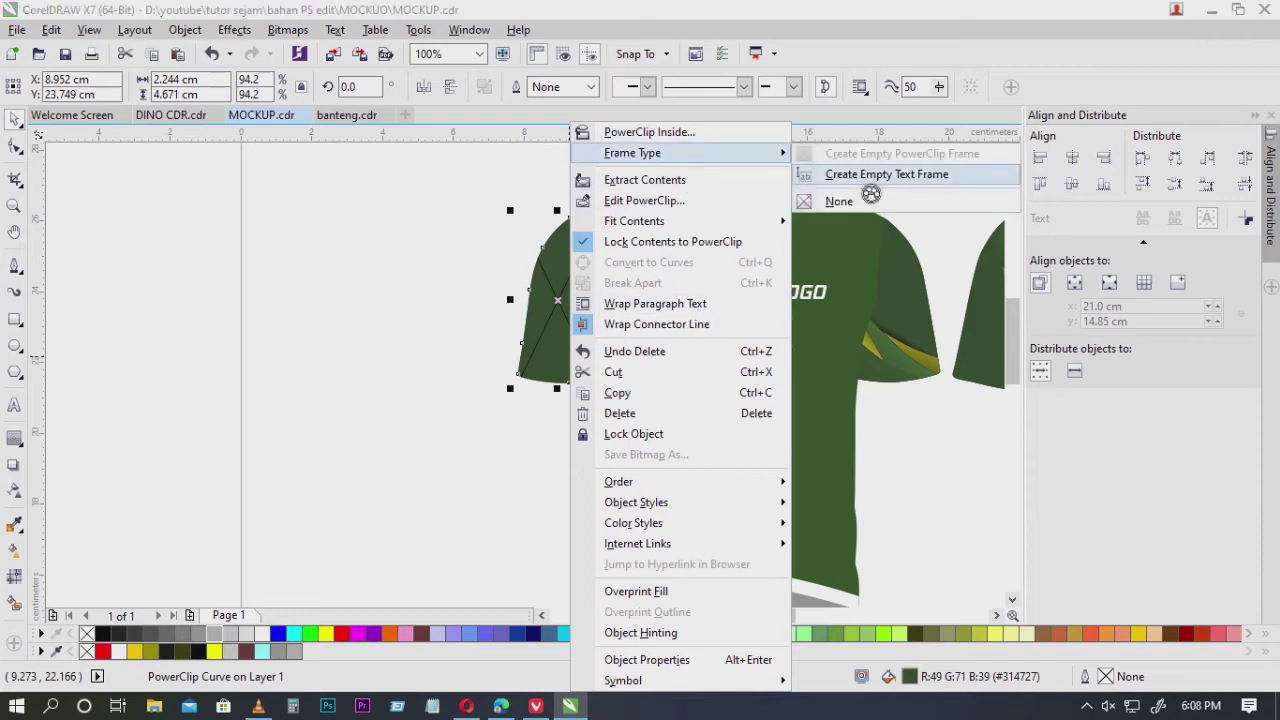
{"action": "left_click", "coordinate": [838, 201]}
{"action": "left_click", "coordinate": [551, 360]}
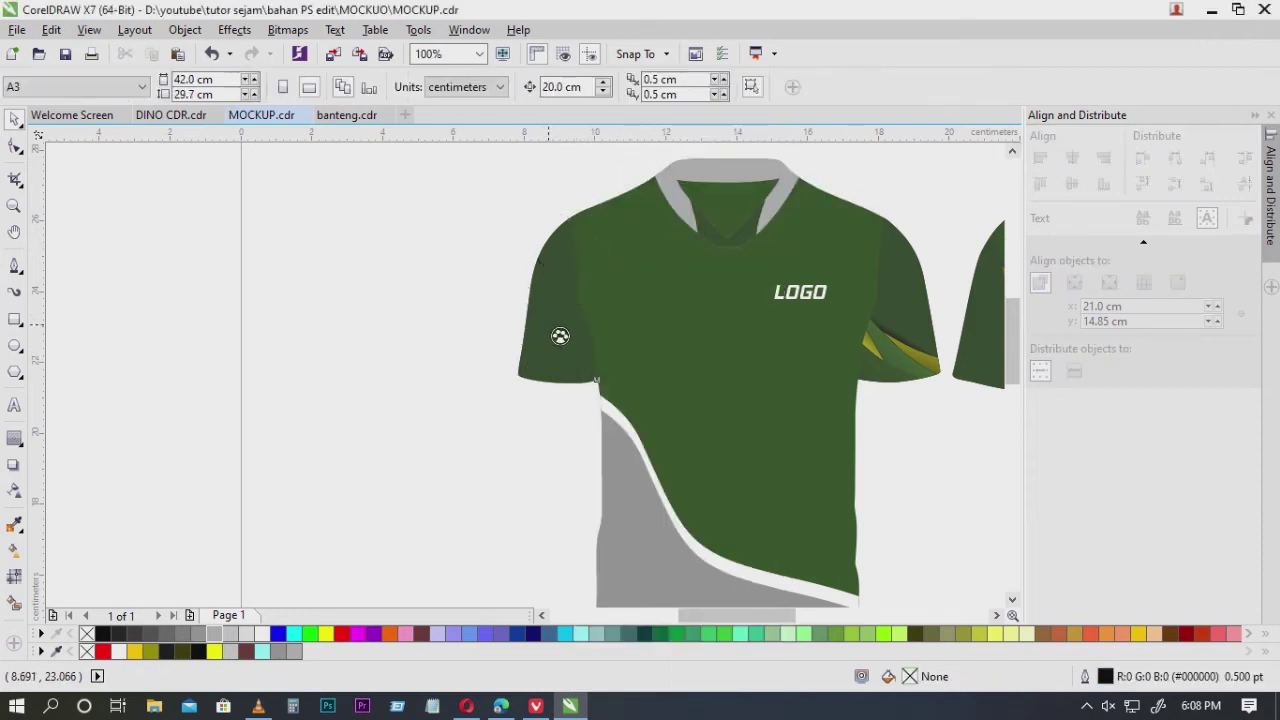
Fill the front jersey's left-hand sleeve with light gray #B3B3B3 and move the shading overlay group 40 cm right, back onto the jerseys.
{"action": "left_click", "coordinate": [233, 634]}
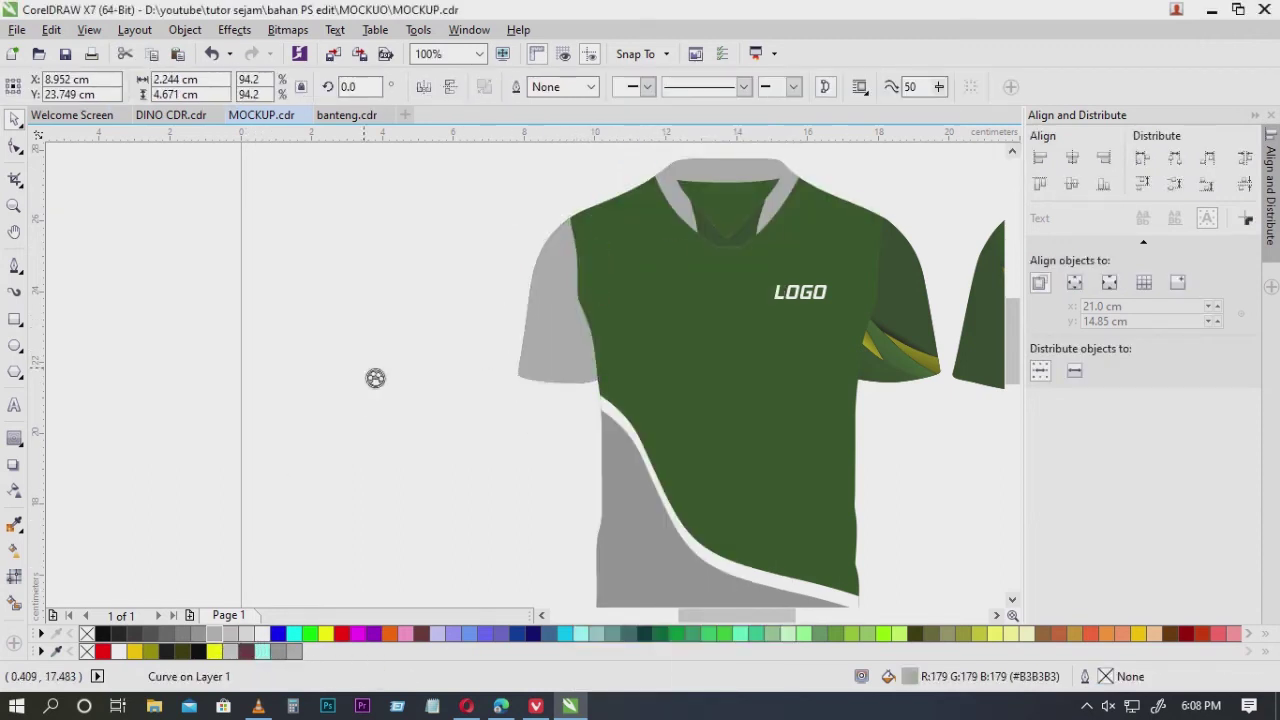
{"action": "scroll", "coordinate": [374, 374], "scroll_direction": "down", "scroll_amount": 2}
{"action": "left_click", "coordinate": [226, 389]}
{"action": "key", "text": "Right"}
{"action": "key", "text": "Right"}
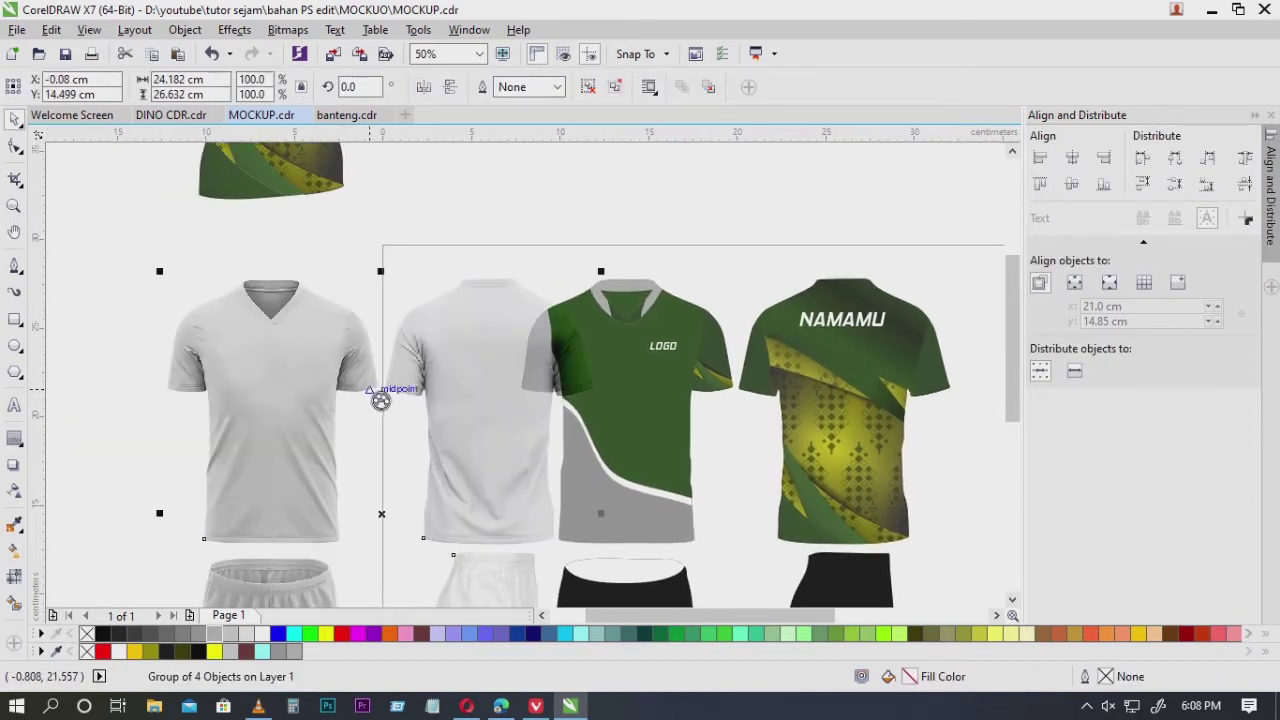
{"action": "scroll", "coordinate": [680, 406], "scroll_direction": "up", "scroll_amount": 1}
{"action": "scroll", "coordinate": [681, 406], "scroll_direction": "down", "scroll_amount": 2}
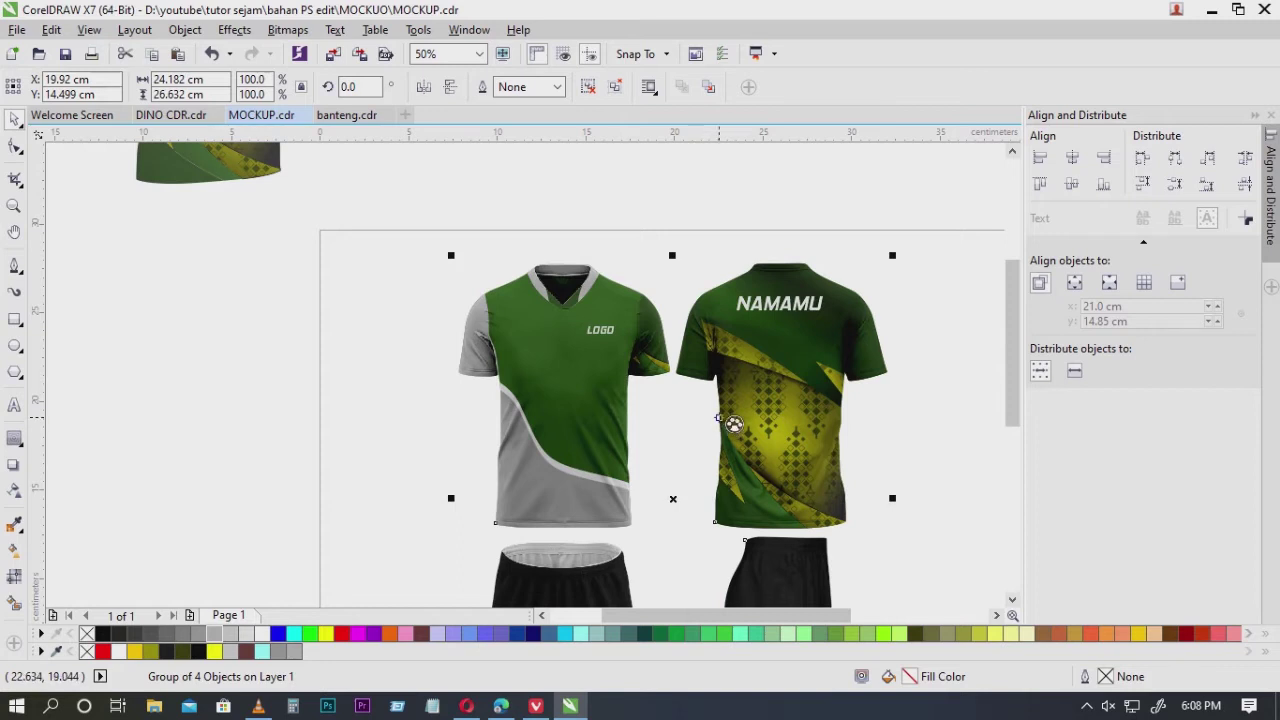
{"action": "left_click_drag", "start_coordinate": [722, 414], "coordinate": [673, 299]}
{"action": "left_click", "coordinate": [901, 378]}
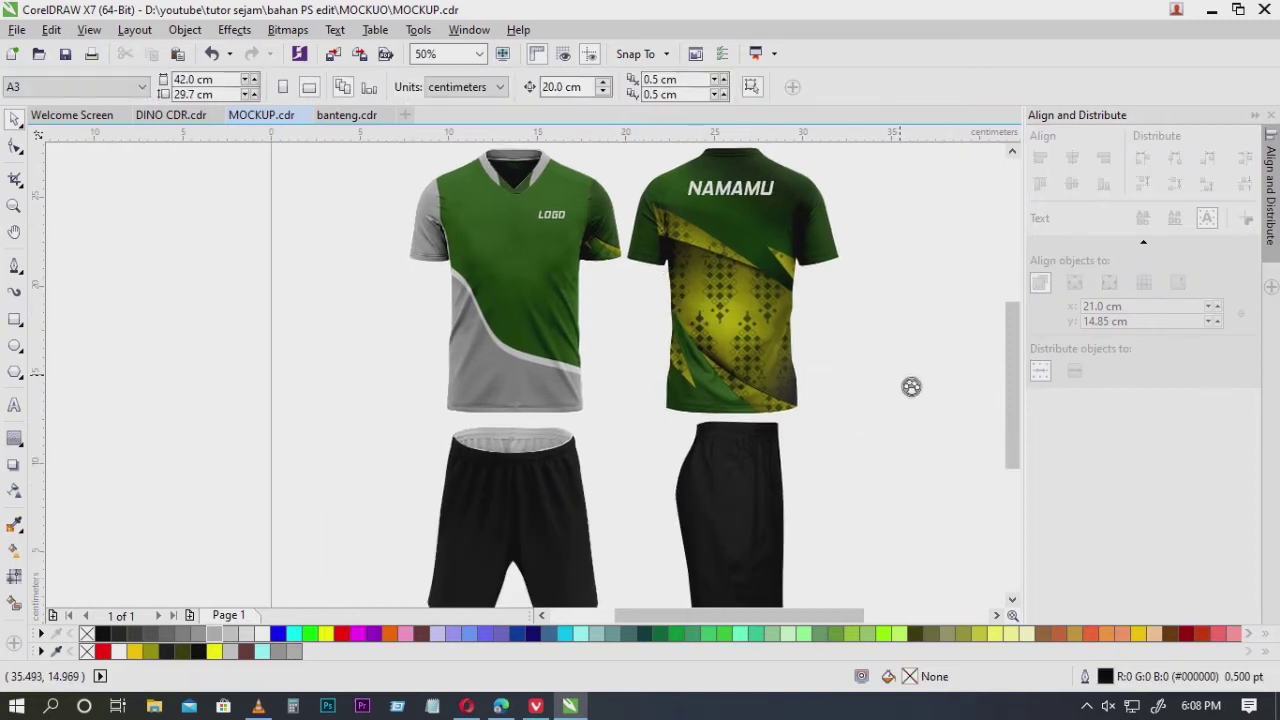
{"action": "left_click_drag", "start_coordinate": [911, 387], "coordinate": [828, 402]}
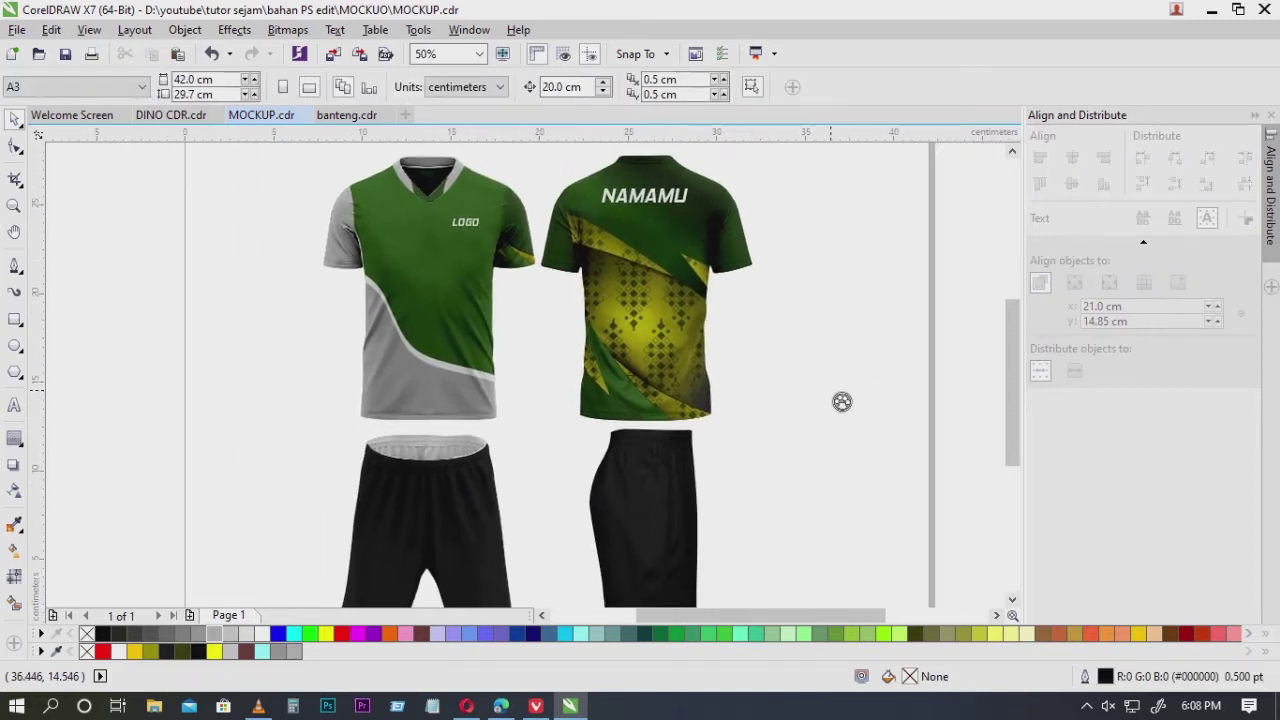
{"action": "scroll", "coordinate": [842, 401], "scroll_direction": "down", "scroll_amount": 2}
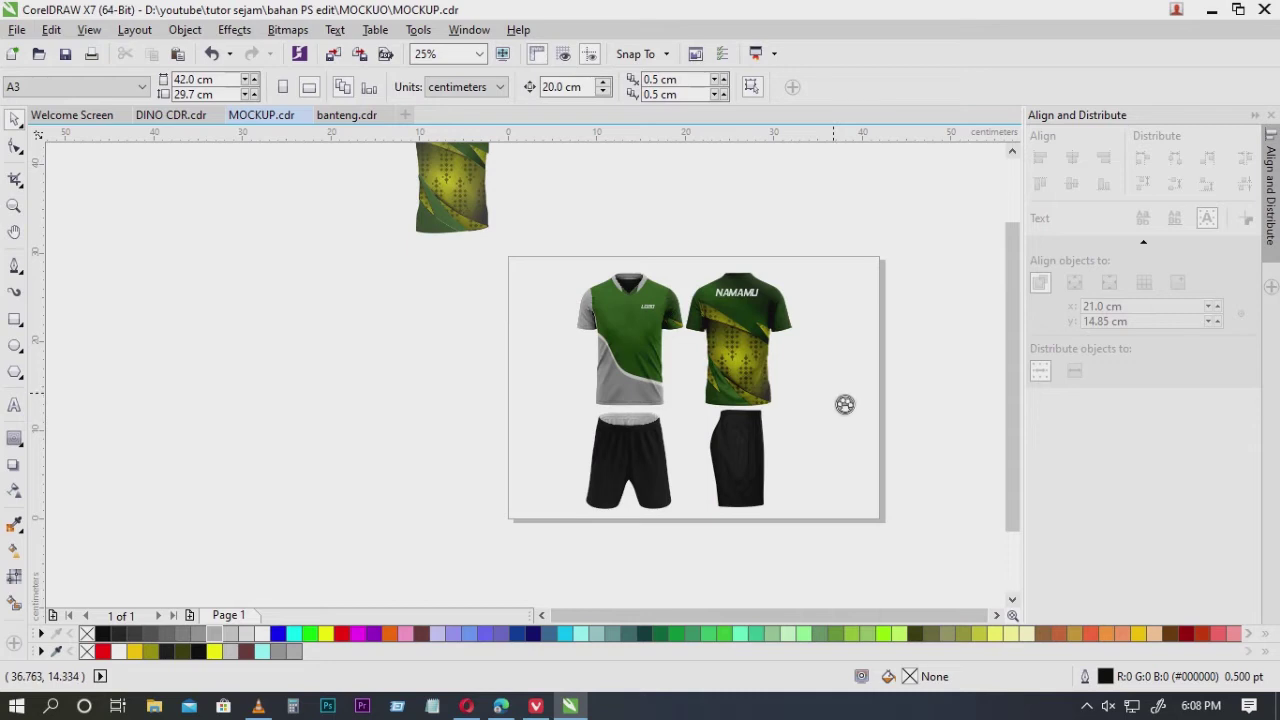
{"action": "scroll", "coordinate": [786, 389], "scroll_direction": "up", "scroll_amount": 2}
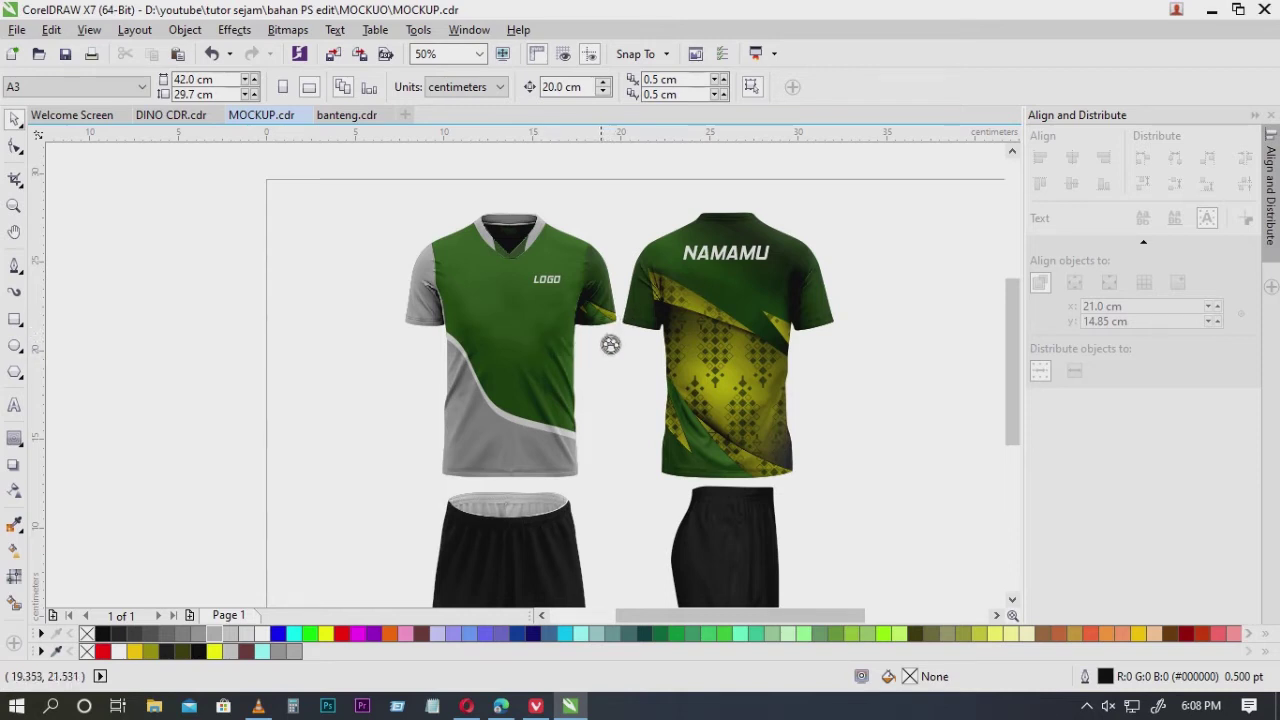
{"action": "scroll", "coordinate": [600, 345], "scroll_direction": "down", "scroll_amount": 2}
{"action": "scroll", "coordinate": [580, 345], "scroll_direction": "up", "scroll_amount": 2}
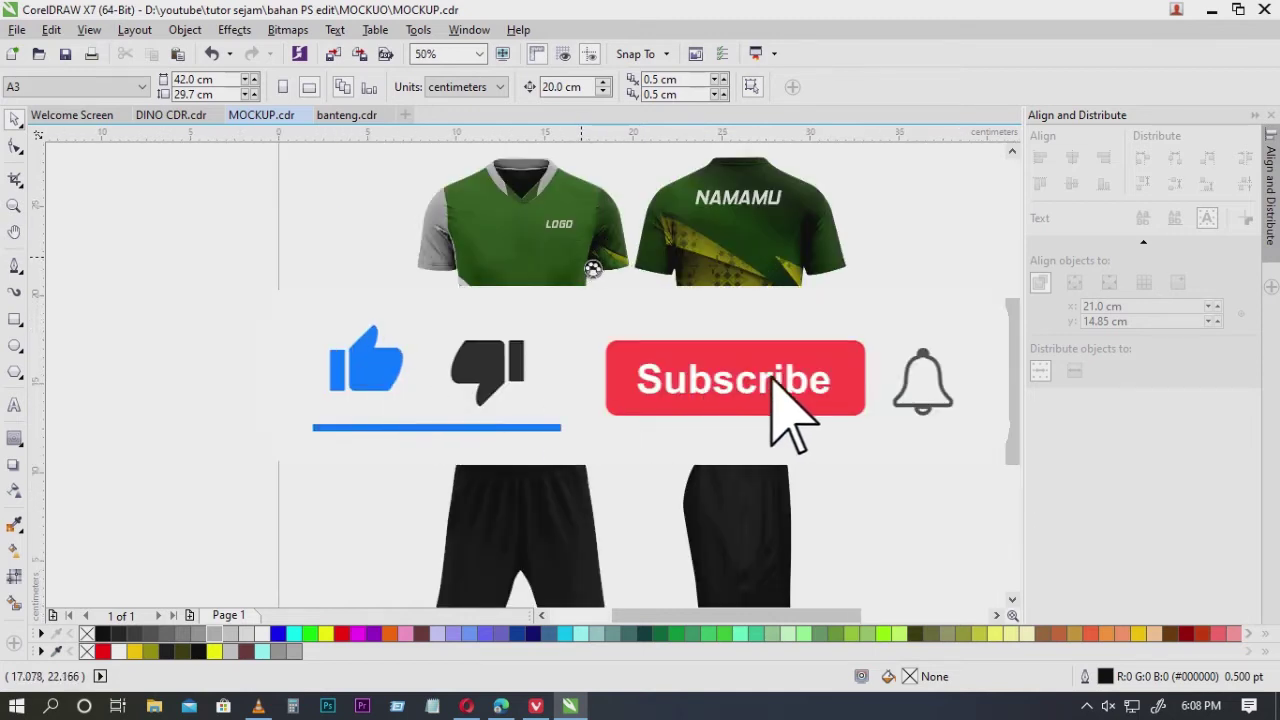
Move the shading overlay group sideways off the colored jerseys and back onto them.
{"action": "left_click", "coordinate": [675, 293]}
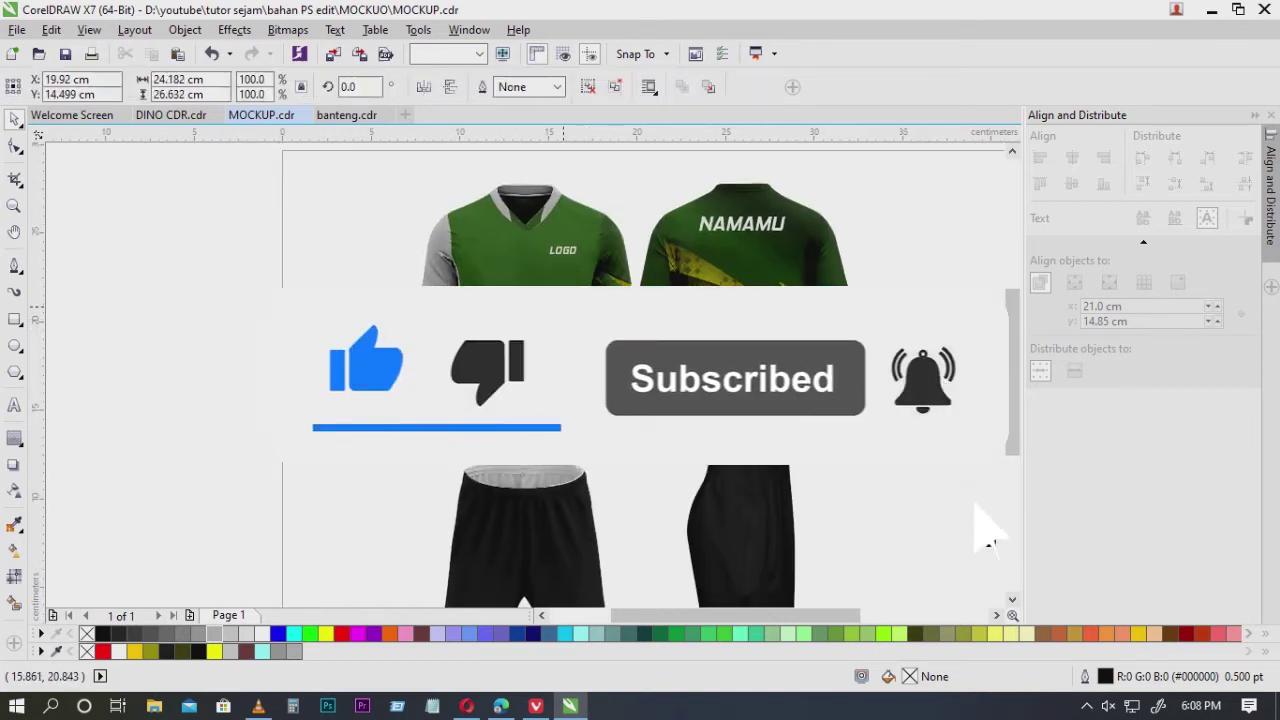
{"action": "key", "text": "Left"}
{"action": "key", "text": "Left"}
{"action": "left_click_drag", "start_coordinate": [544, 279], "coordinate": [526, 306]}
{"action": "key", "text": "Right"}
{"action": "key", "text": "ctrl+z"}
{"action": "scroll", "coordinate": [519, 305], "scroll_direction": "down", "scroll_amount": 1}
{"action": "left_click_drag", "start_coordinate": [626, 311], "coordinate": [561, 284]}
{"action": "key", "text": "Right"}
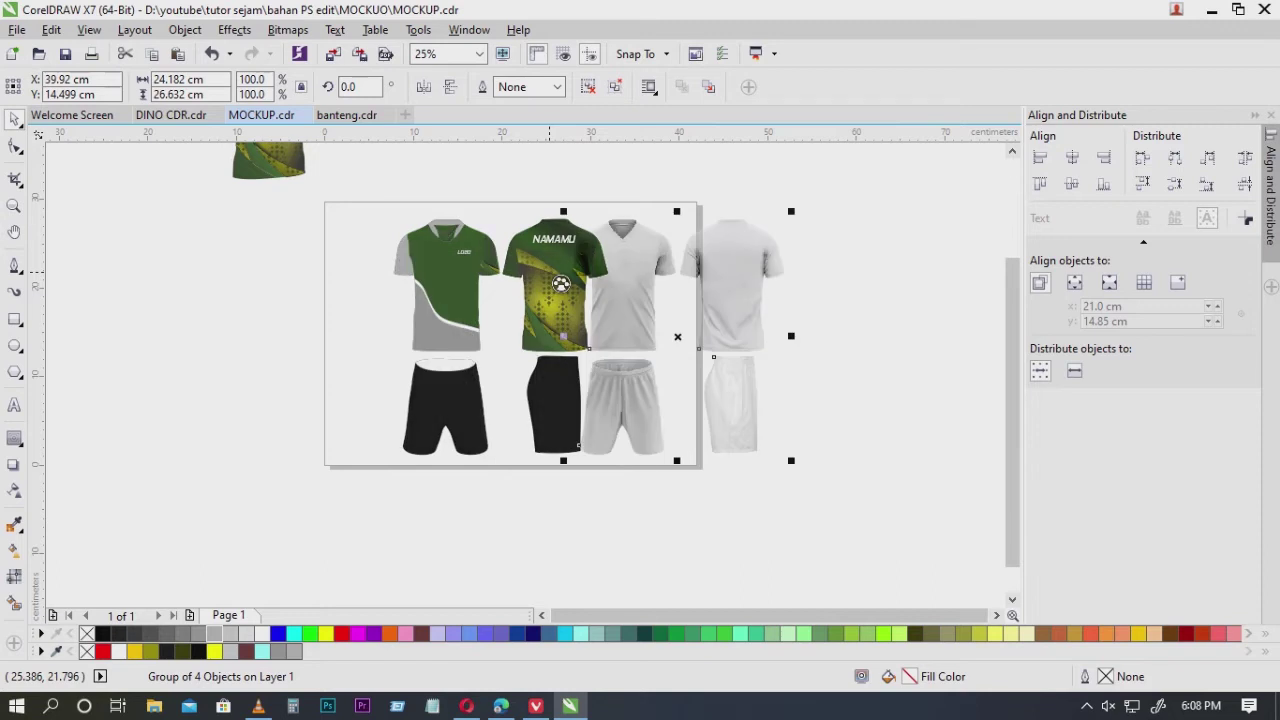
{"action": "key", "text": "Left"}
{"action": "left_click", "coordinate": [732, 297]}
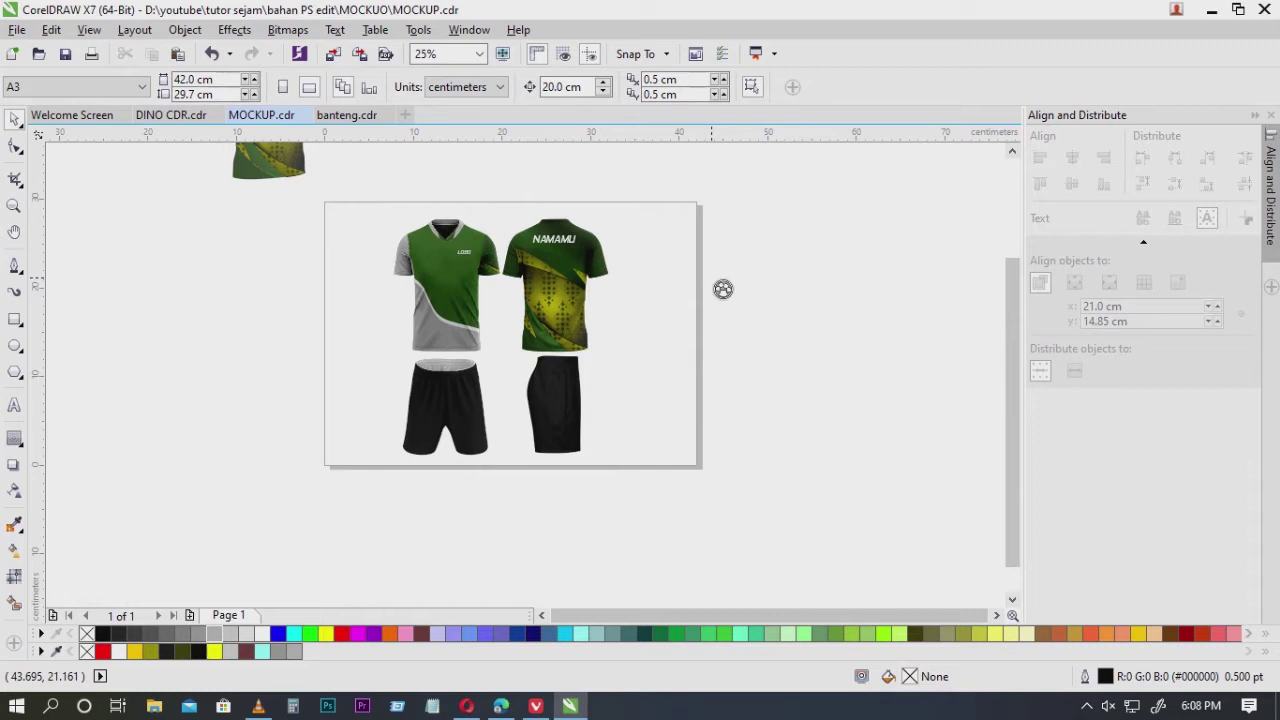
Select all pieces of the loose patterned jersey body above the page and move them 20 cm down, beside the front jersey.
{"action": "left_click_drag", "start_coordinate": [268, 266], "coordinate": [303, 394]}
{"action": "left_click", "coordinate": [314, 254]}
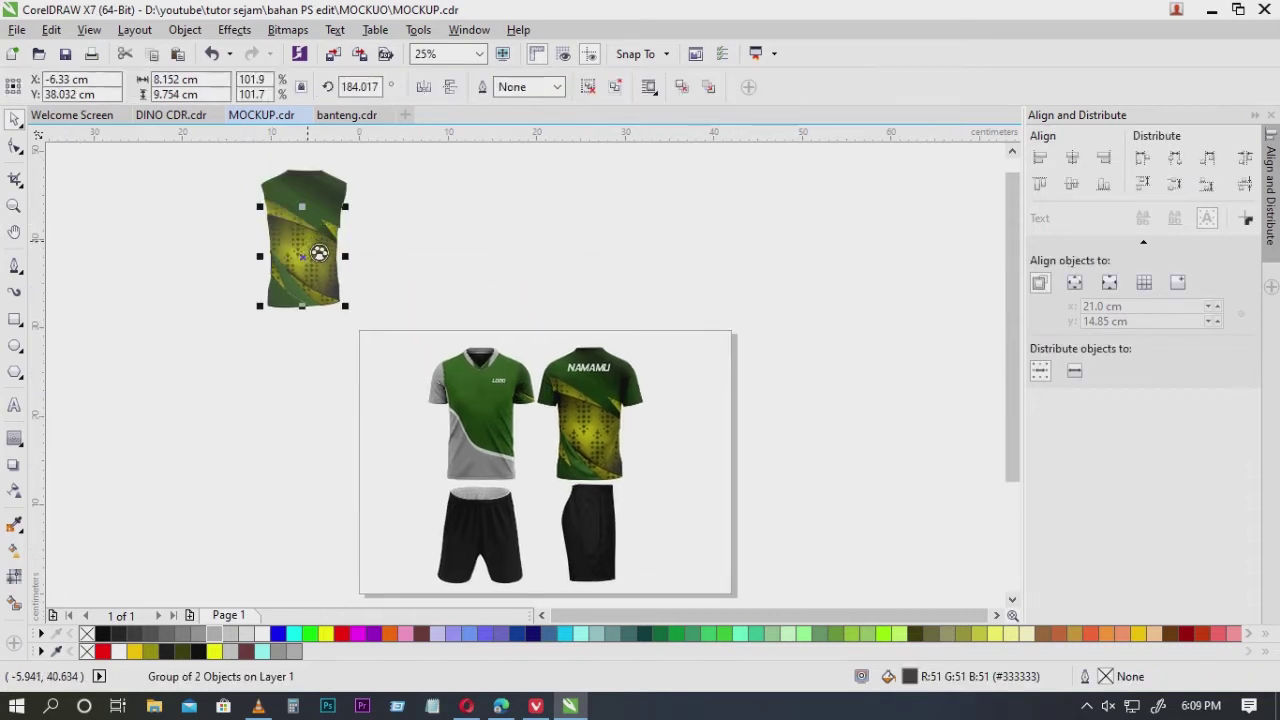
{"action": "left_click_drag", "start_coordinate": [206, 174], "coordinate": [408, 382]}
{"action": "key", "text": "Down"}
{"action": "left_click_drag", "start_coordinate": [485, 308], "coordinate": [443, 249]}
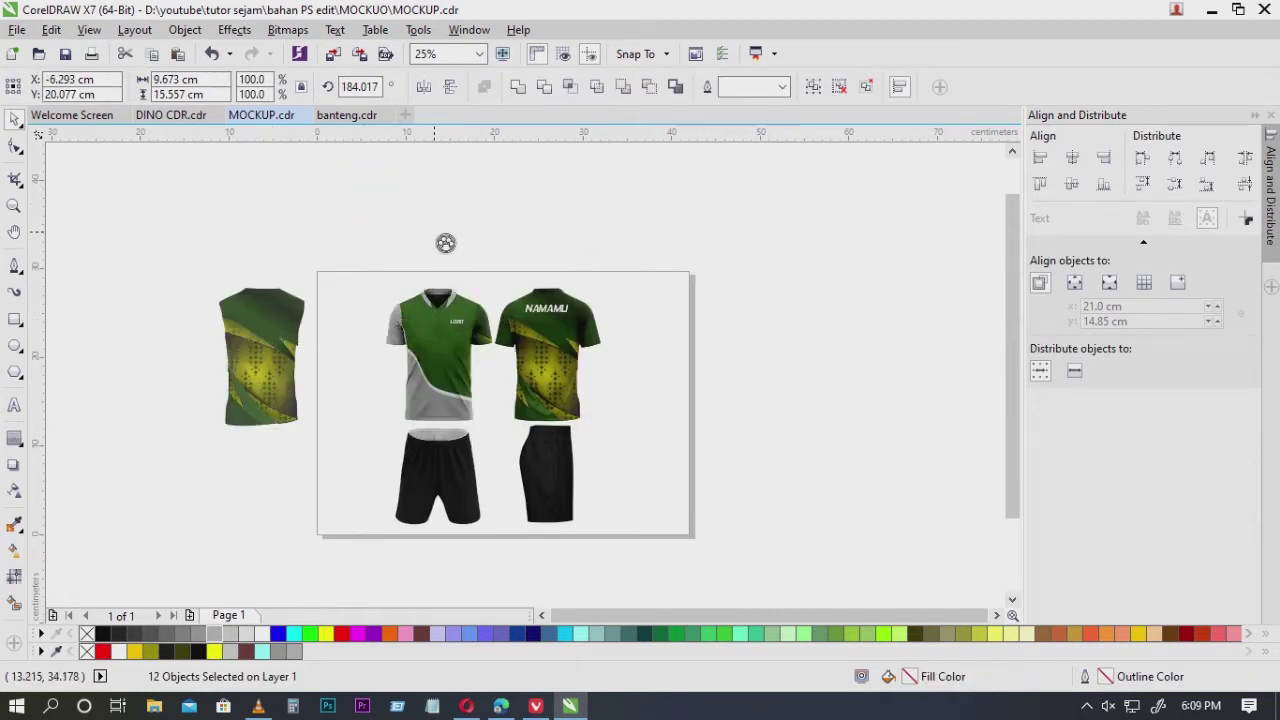
{"action": "left_click", "coordinate": [446, 244]}
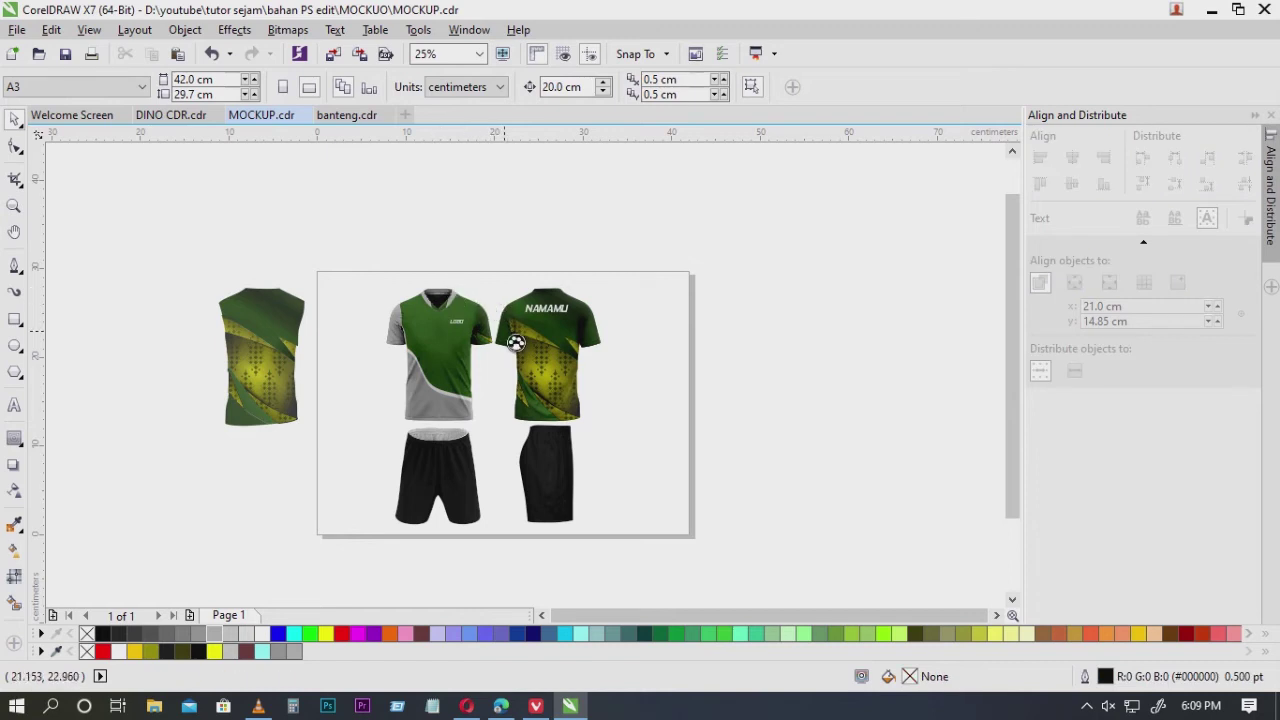
{"action": "left_click_drag", "start_coordinate": [634, 313], "coordinate": [633, 297]}
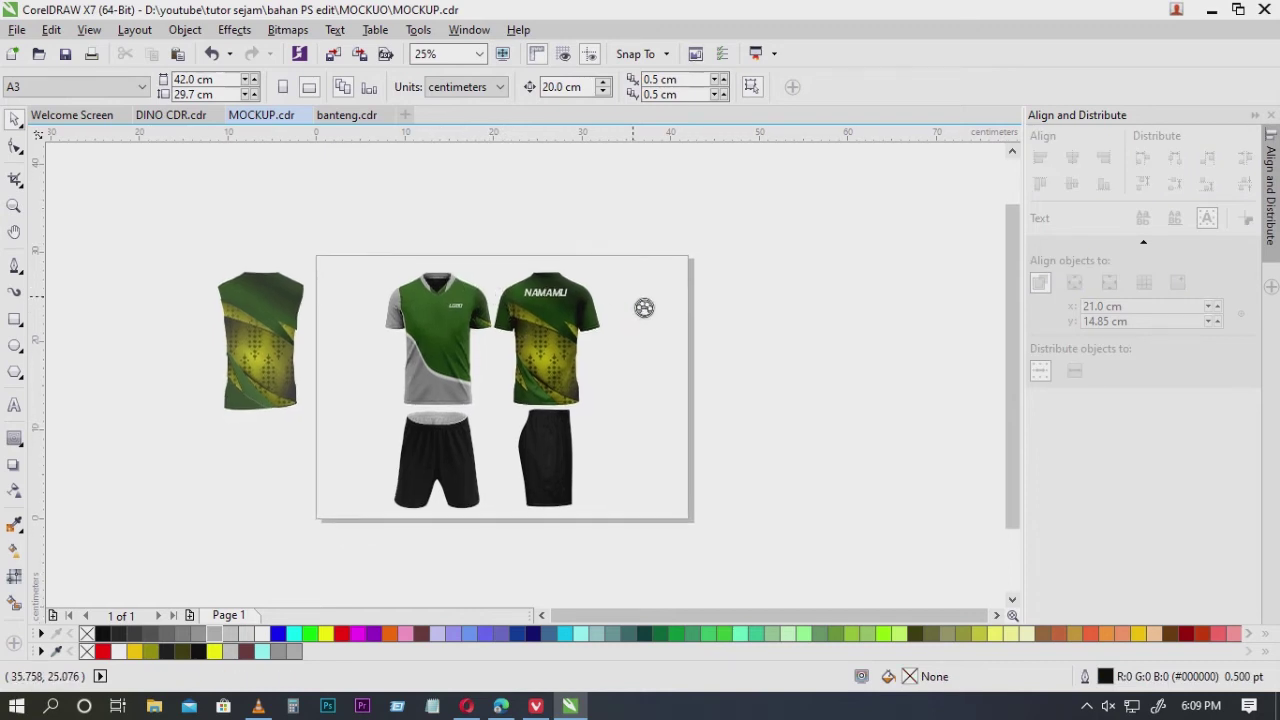
Move the shading overlay group 40 cm up, off the colored jerseys and shorts.
{"action": "left_click_drag", "start_coordinate": [203, 256], "coordinate": [343, 458]}
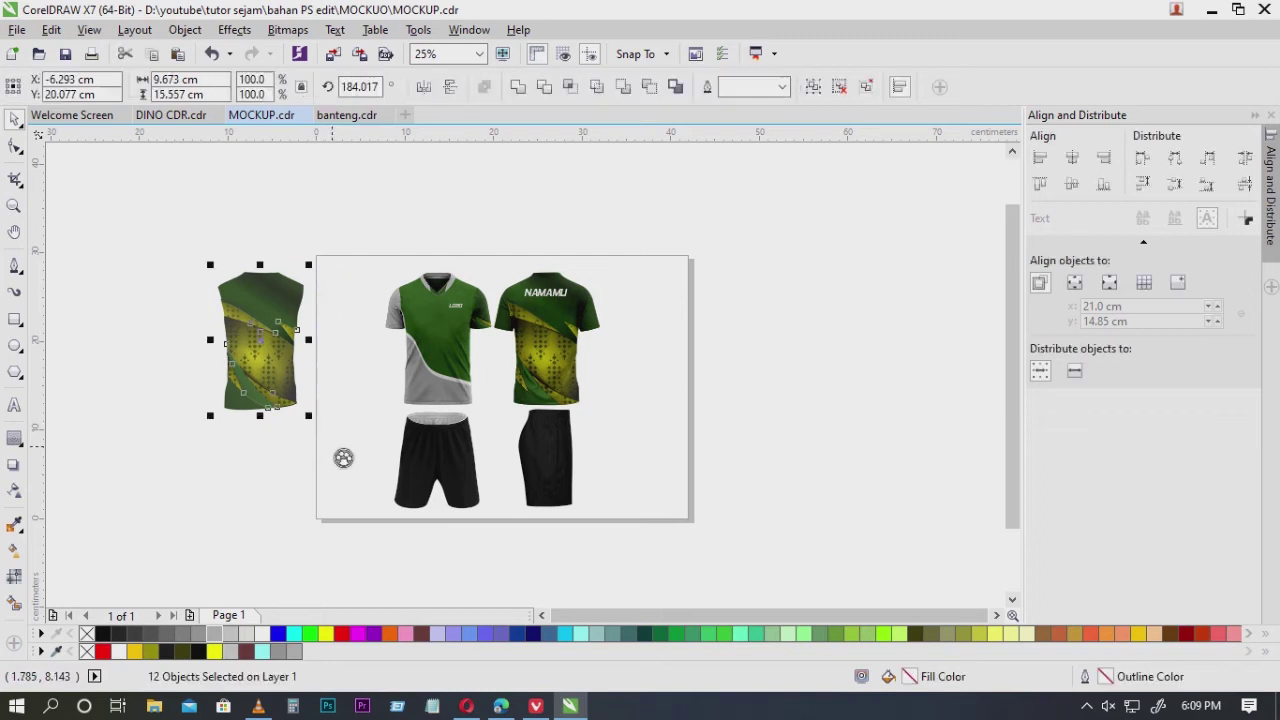
{"action": "scroll", "coordinate": [440, 385], "scroll_direction": "left", "scroll_amount": 1}
{"action": "left_click", "coordinate": [475, 346]}
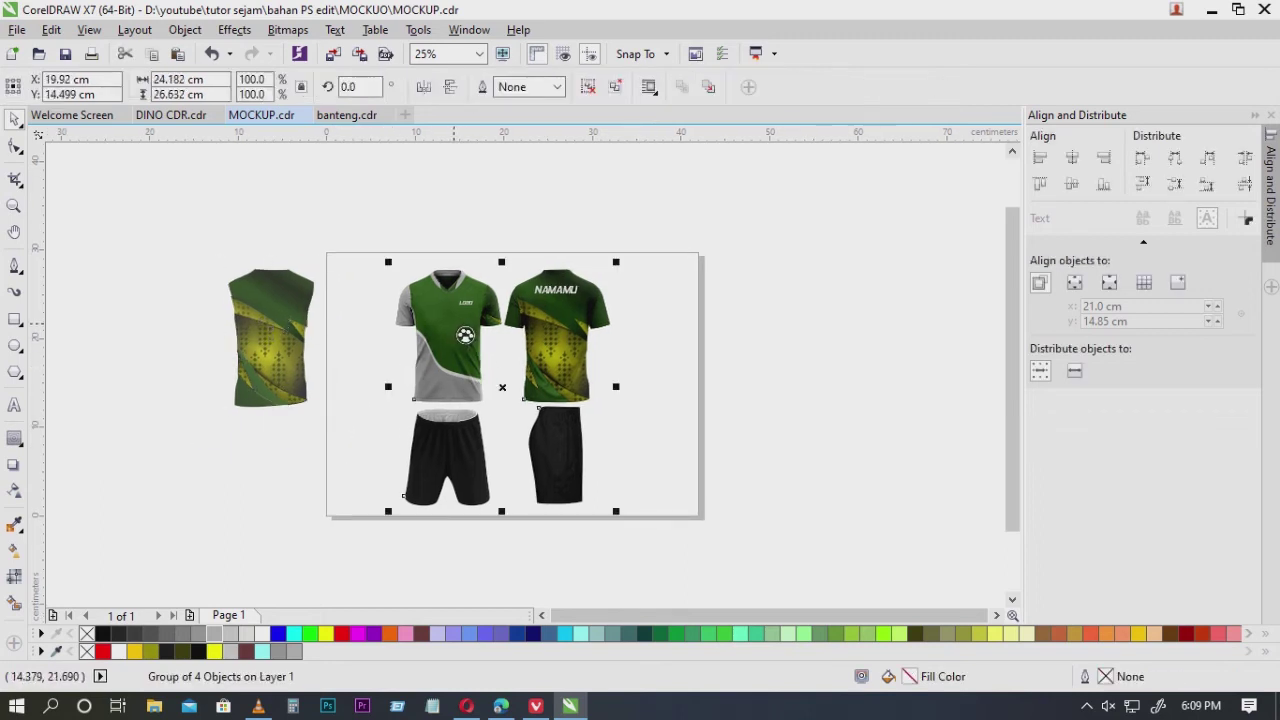
{"action": "key", "text": "Up"}
{"action": "key", "text": "Up"}
{"action": "left_click_drag", "start_coordinate": [368, 306], "coordinate": [336, 287]}
{"action": "left_click", "coordinate": [341, 287]}
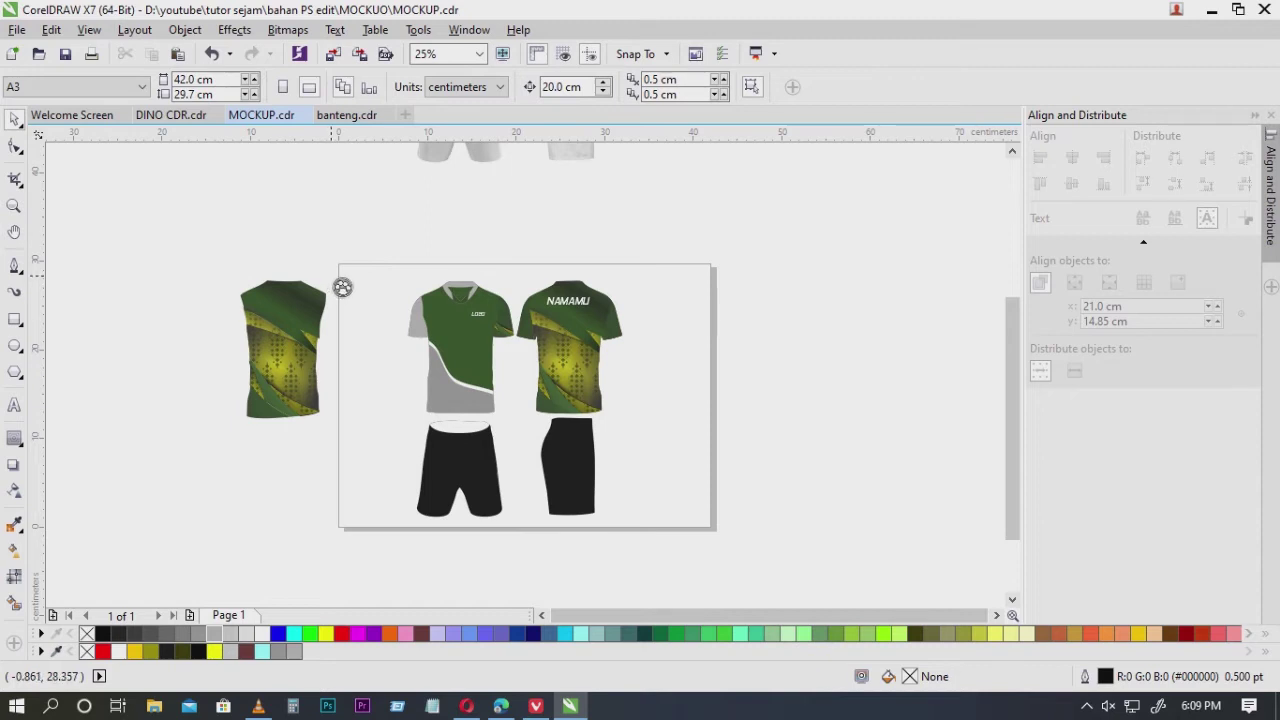
Select the loose patterned body pieces and move them 20 cm right, onto the front jersey.
{"action": "left_click_drag", "start_coordinate": [222, 249], "coordinate": [383, 463]}
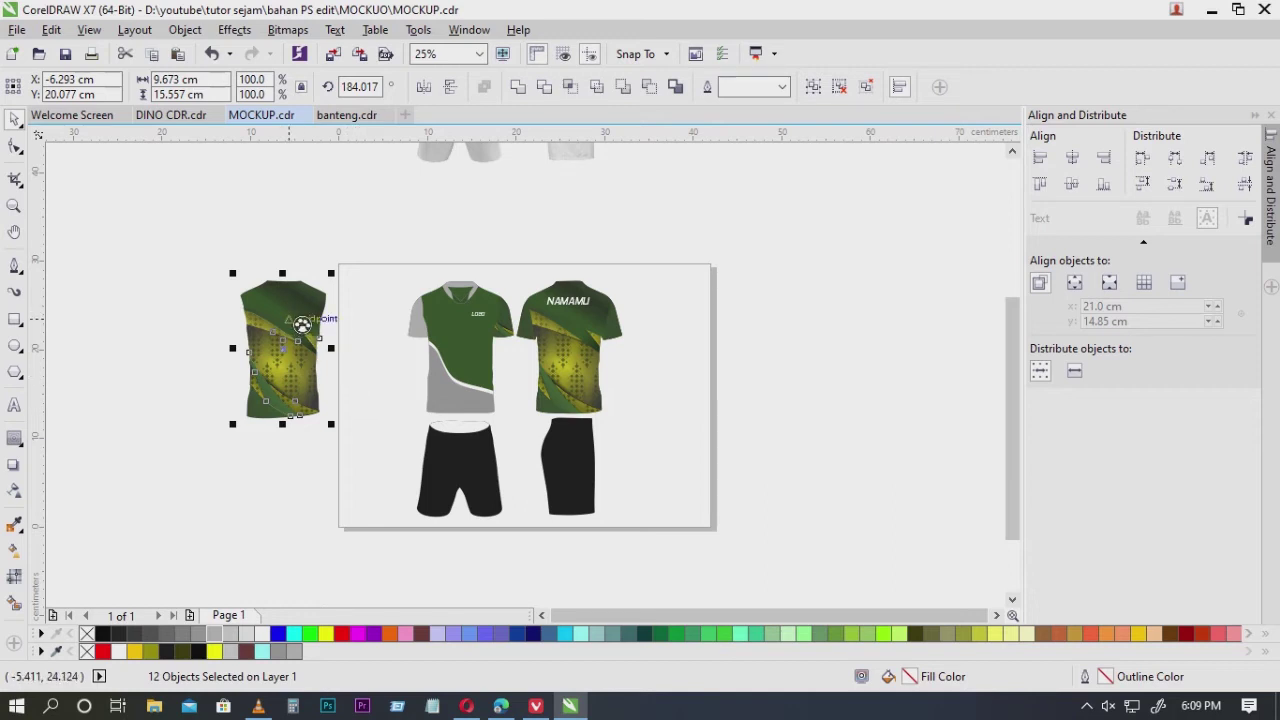
{"action": "left_click_drag", "start_coordinate": [165, 242], "coordinate": [374, 457]}
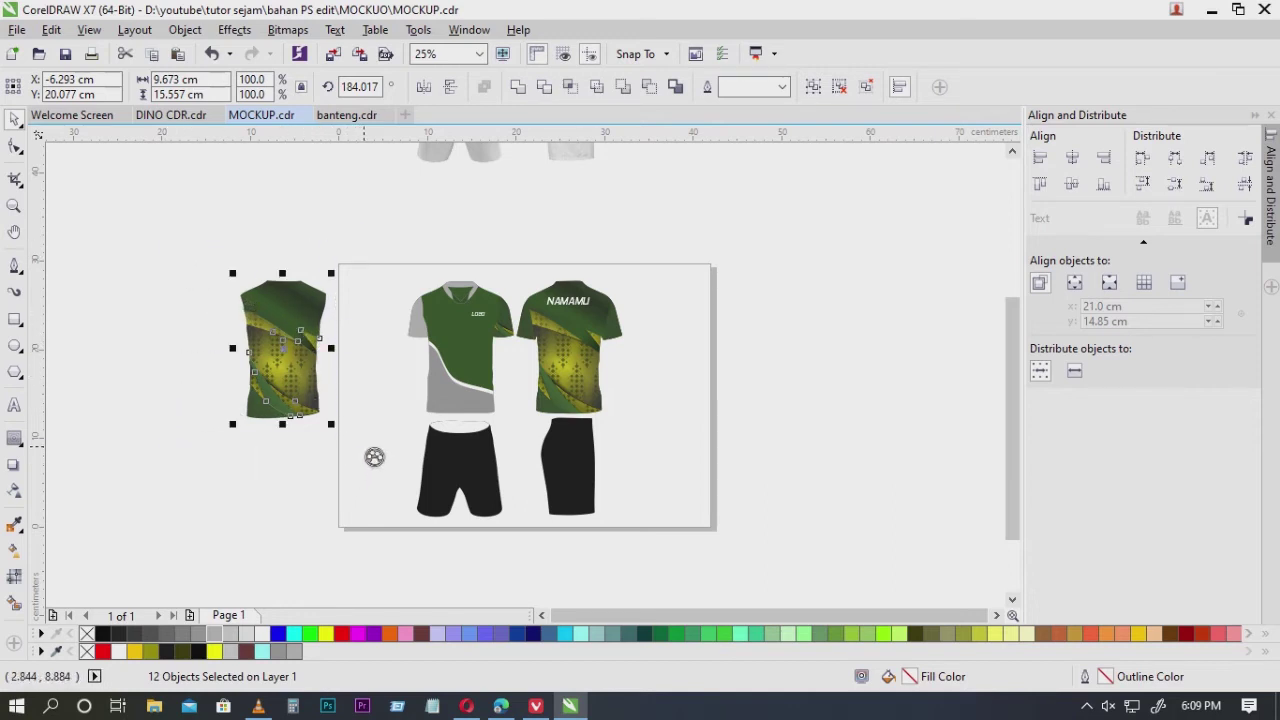
{"action": "key", "text": "Right"}
{"action": "scroll", "coordinate": [394, 268], "scroll_direction": "up", "scroll_amount": 1}
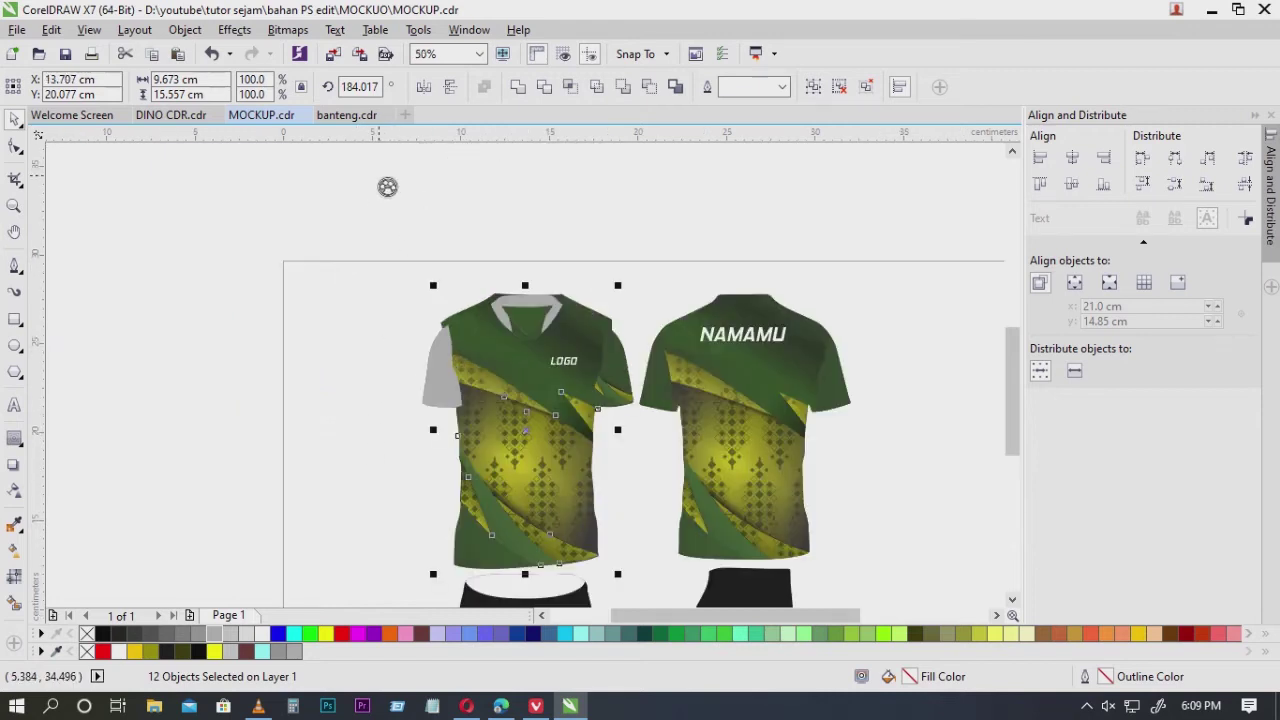
Undo the recent moves of the patterned body pieces and the shading overlay group.
{"action": "key", "text": "ctrl+z"}
{"action": "key", "text": "ctrl+z"}
{"action": "key", "text": "ctrl+z"}
{"action": "key", "text": "ctrl+z"}
{"action": "key", "text": "ctrl+z"}
{"action": "key", "text": "ctrl+z"}
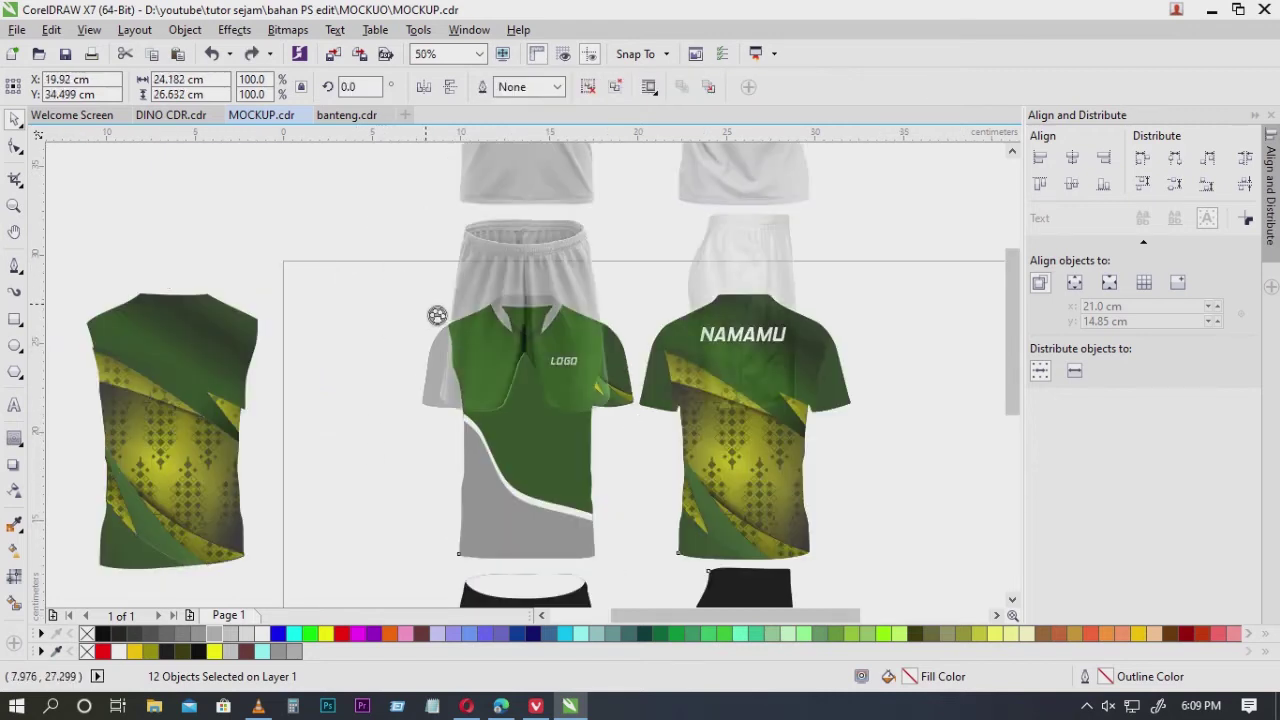
{"action": "key", "text": "ctrl+z"}
{"action": "key", "text": "ctrl+z"}
{"action": "key", "text": "ctrl+z"}
{"action": "key", "text": "ctrl+z"}
{"action": "key", "text": "ctrl+z"}
{"action": "key", "text": "ctrl+z"}
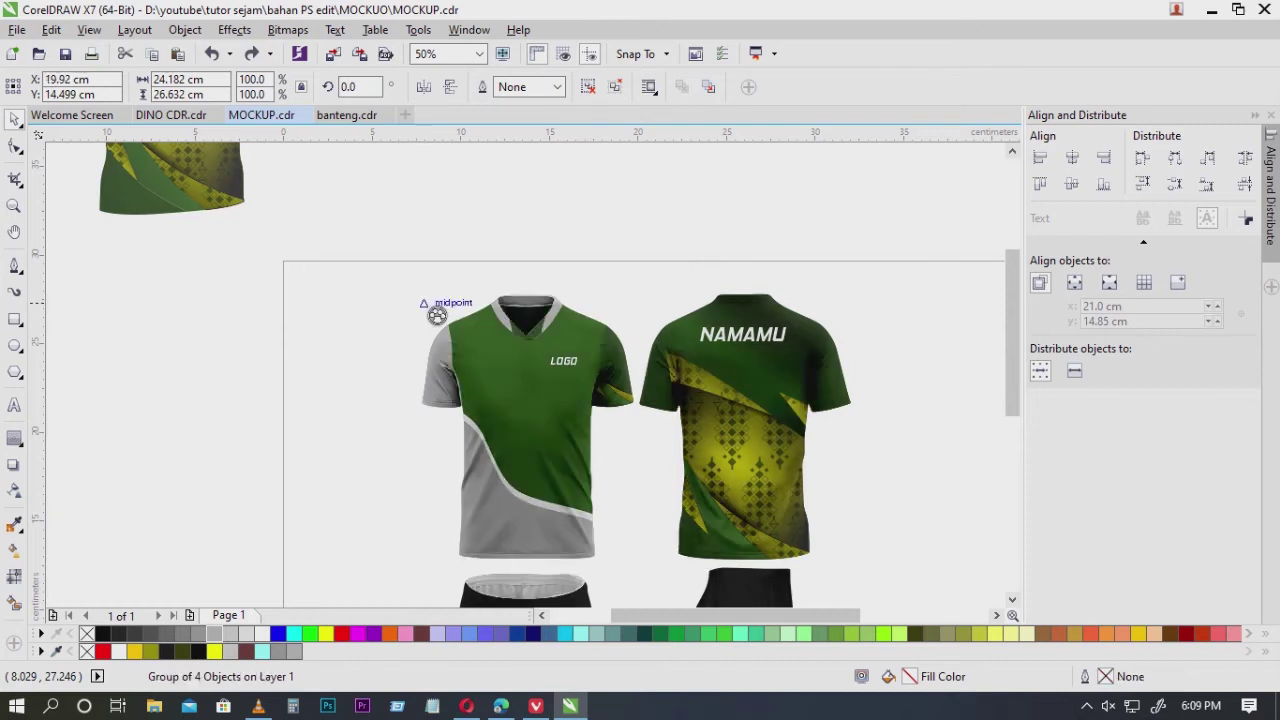
Undo the gray sleeve and collar changes and the filling and placement of the curved shapes in the front jersey.
{"action": "key", "text": "ctrl+z"}
{"action": "key", "text": "ctrl+z"}
{"action": "key", "text": "ctrl+z"}
{"action": "key", "text": "ctrl+z"}
{"action": "key", "text": "ctrl+z"}
{"action": "key", "text": "ctrl+z"}
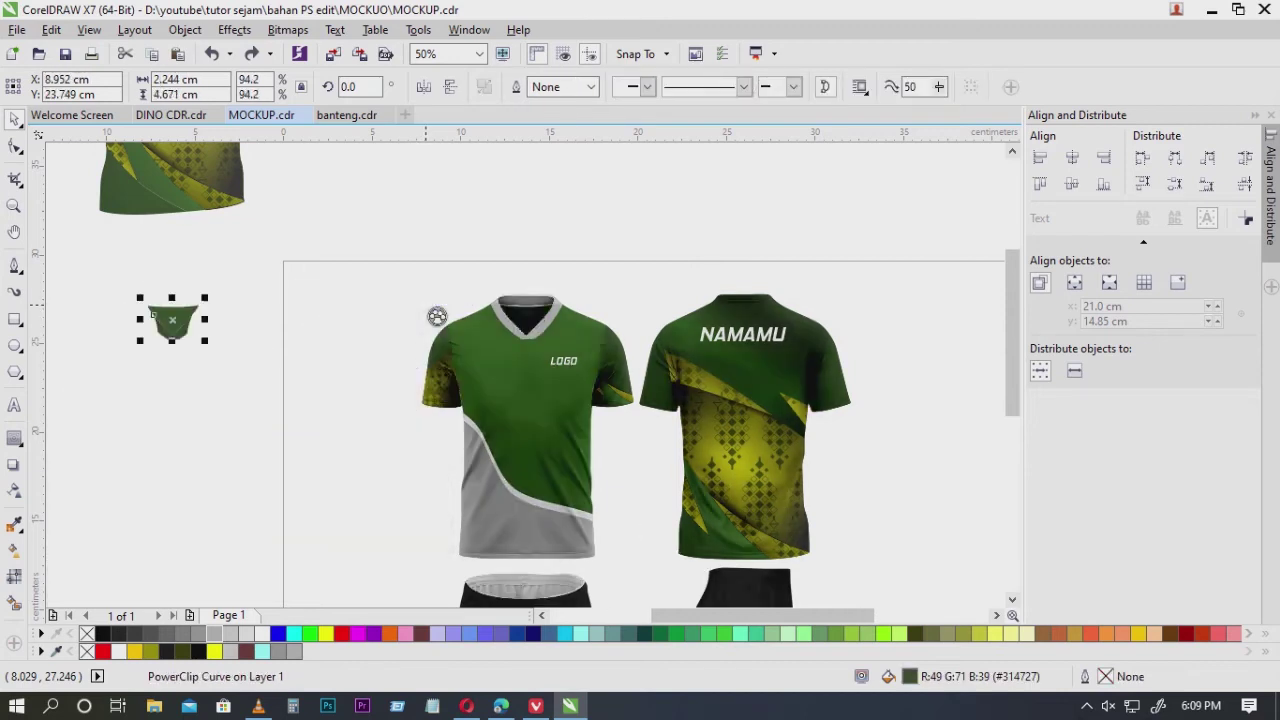
{"action": "key", "text": "ctrl+z"}
{"action": "key", "text": "ctrl+z"}
{"action": "key", "text": "ctrl+z"}
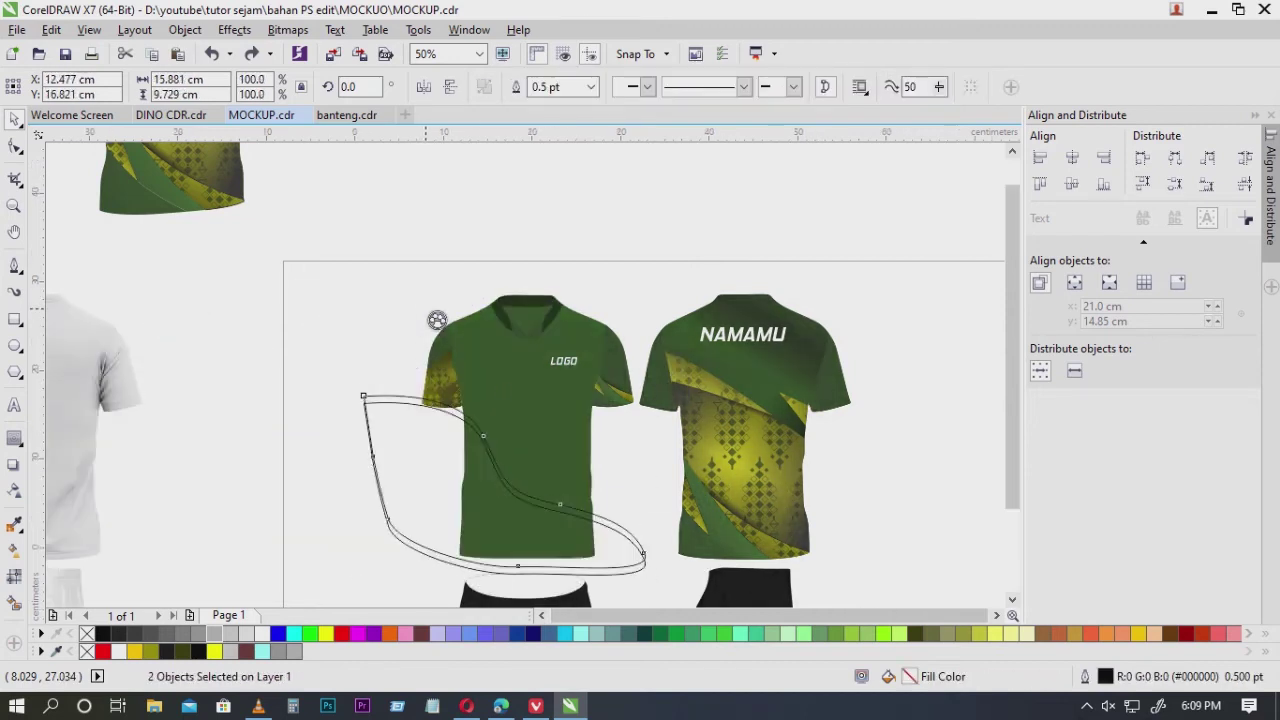
Undo the remaining edits until the front jersey's original pattern is restored, and move the shading overlay 20 cm right onto the jerseys.
{"action": "scroll", "coordinate": [437, 318], "scroll_direction": "down", "scroll_amount": 3}
{"action": "key", "text": "ctrl+z"}
{"action": "key", "text": "ctrl+z"}
{"action": "key", "text": "ctrl+z"}
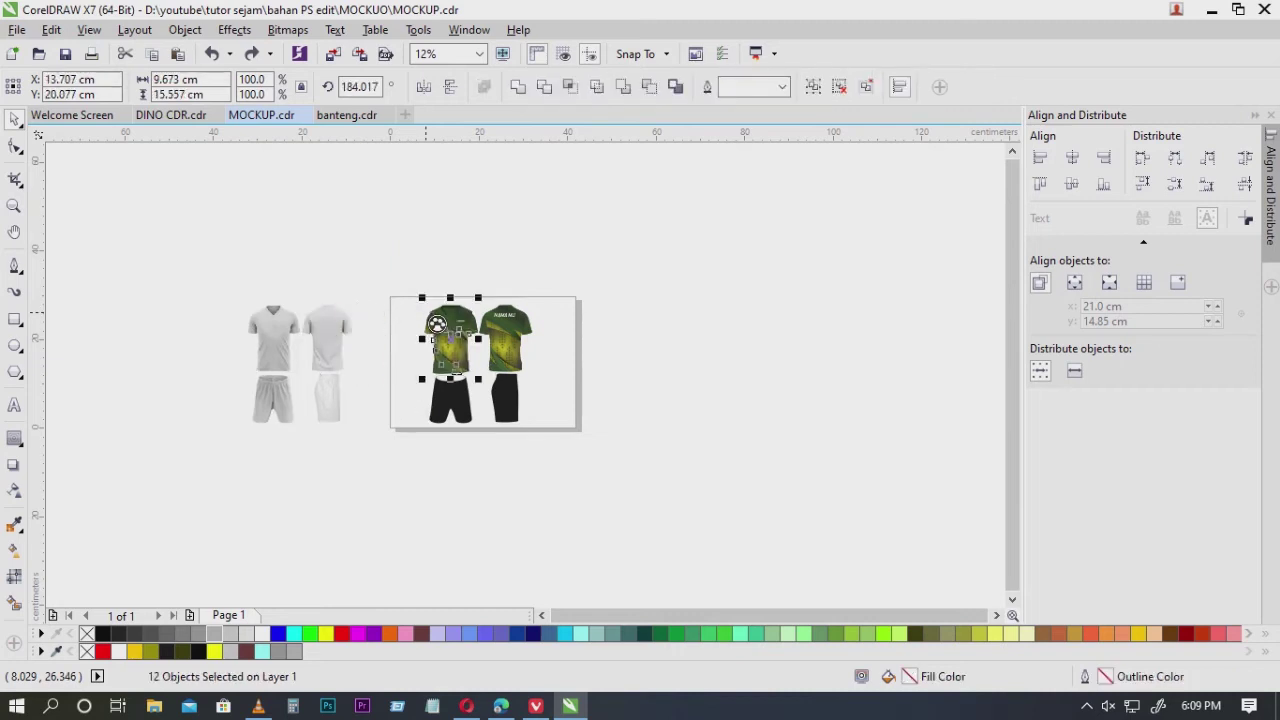
{"action": "key", "text": "ctrl+z"}
{"action": "key", "text": "ctrl+z"}
{"action": "key", "text": "ctrl+z"}
{"action": "key", "text": "ctrl+z"}
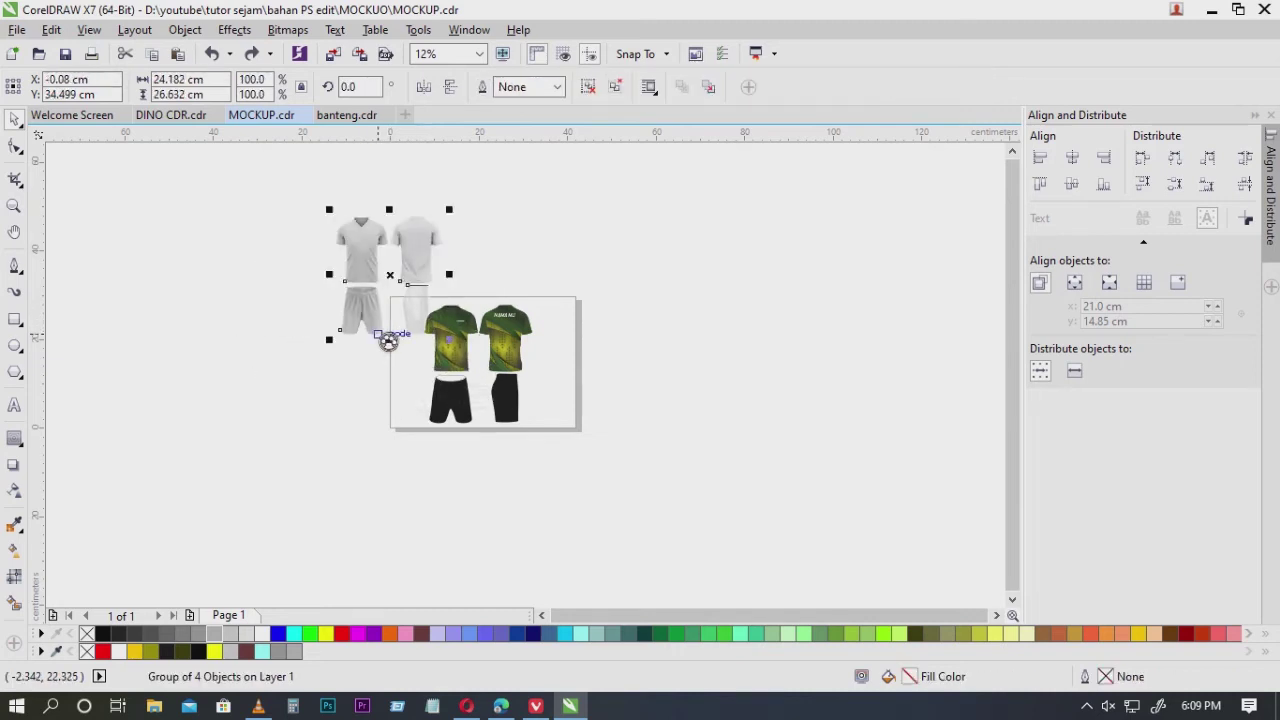
{"action": "key", "text": "ctrl+z"}
{"action": "scroll", "coordinate": [390, 344], "scroll_direction": "up", "scroll_amount": 6}
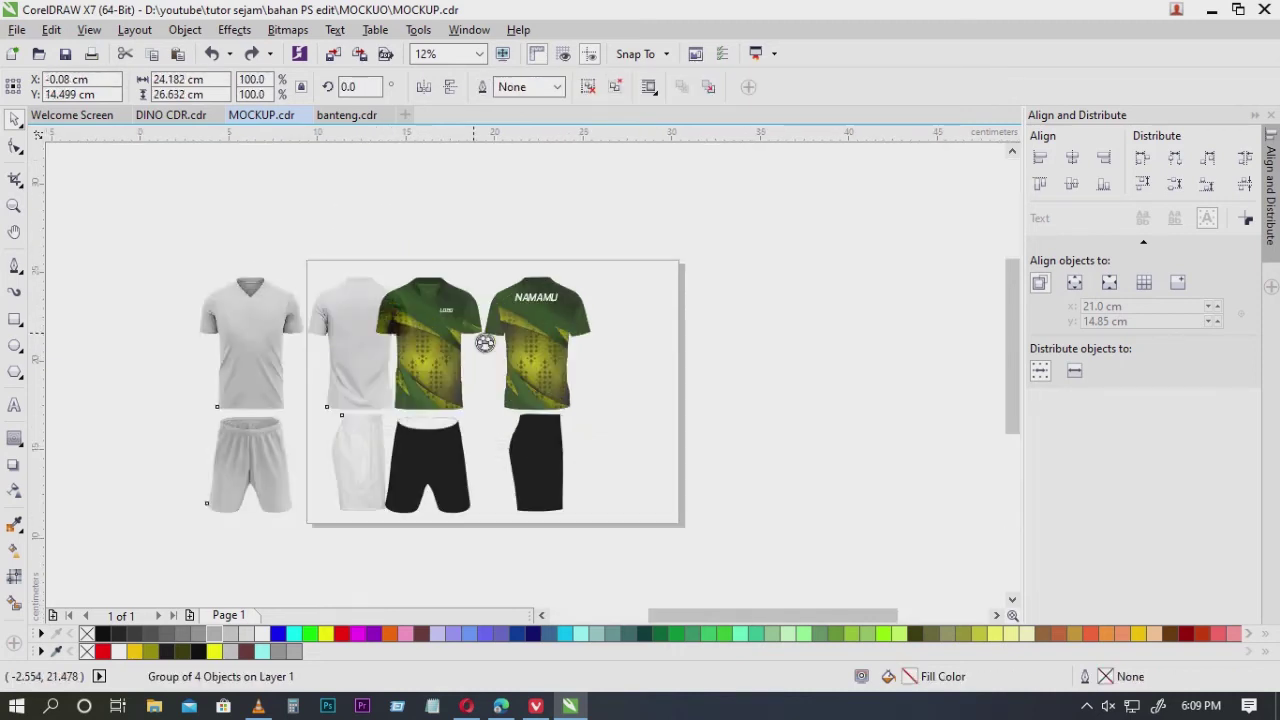
{"action": "key", "text": "Right"}
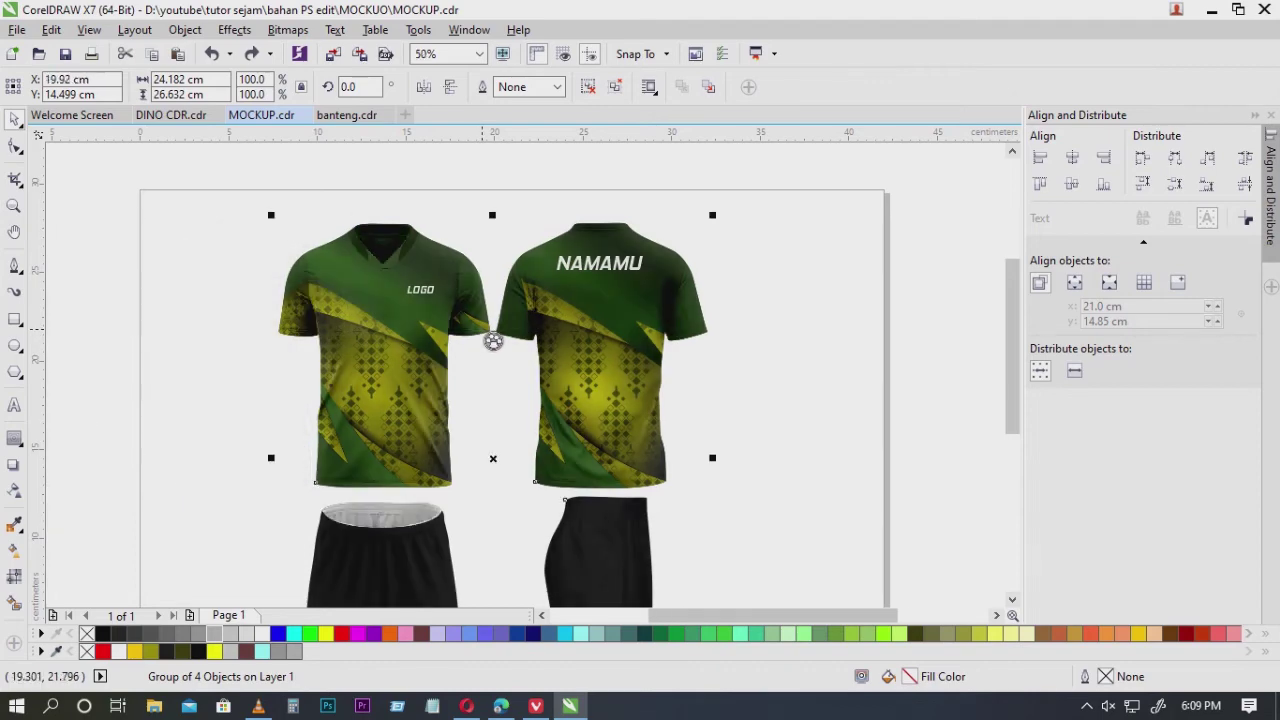
{"action": "left_click", "coordinate": [738, 232]}
Select the NAMAMU text on the back jersey and the LOGO text on the front jersey with selection areas, and clear the selection.
{"action": "scroll", "coordinate": [648, 312], "scroll_direction": "up", "scroll_amount": 1}
{"action": "scroll", "coordinate": [650, 314], "scroll_direction": "up", "scroll_amount": 3}
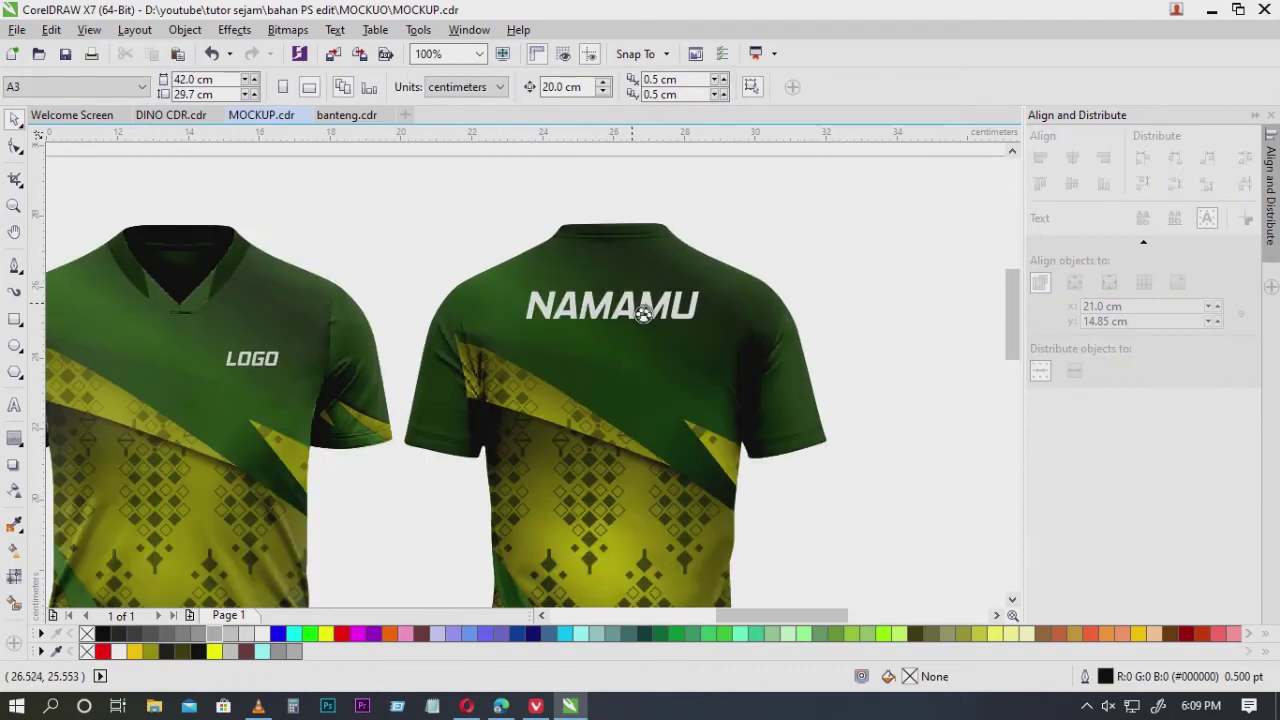
{"action": "left_click", "coordinate": [650, 314]}
{"action": "left_click", "coordinate": [892, 259]}
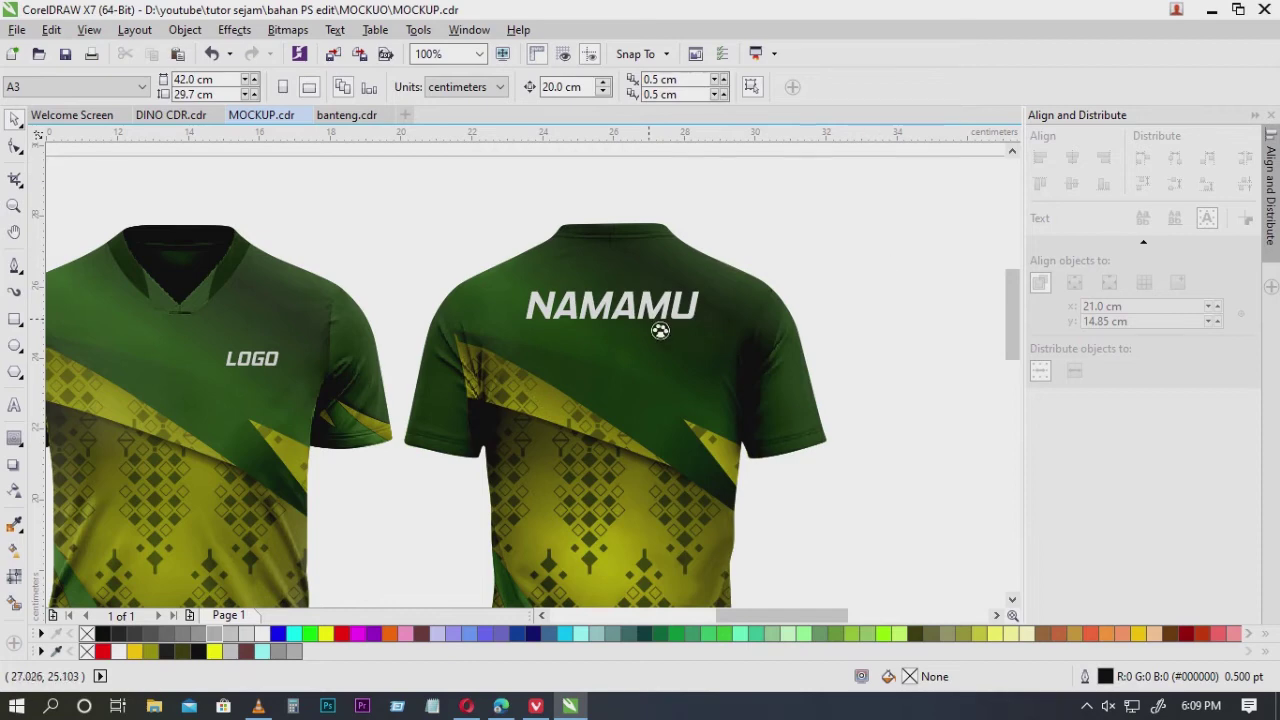
{"action": "left_click", "coordinate": [660, 330]}
{"action": "left_click_drag", "start_coordinate": [869, 222], "coordinate": [179, 471]}
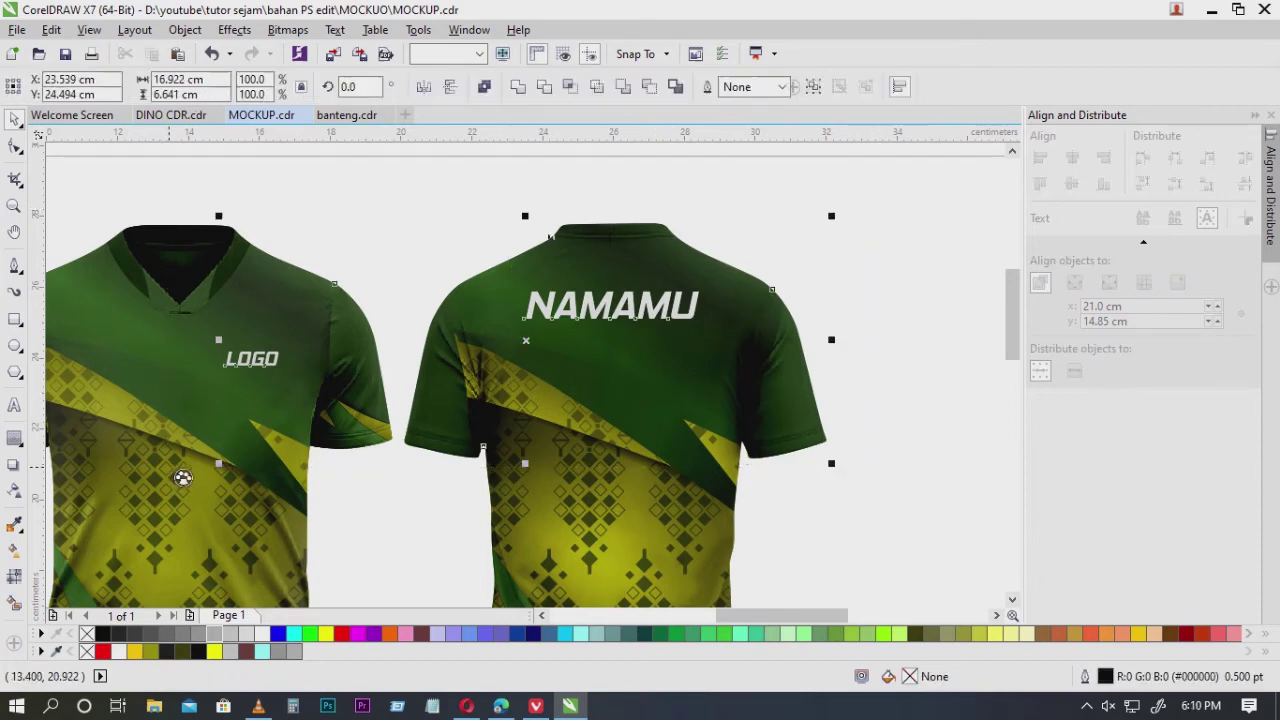
{"action": "left_click", "coordinate": [494, 336]}
{"action": "left_click_drag", "start_coordinate": [880, 240], "coordinate": [406, 409]}
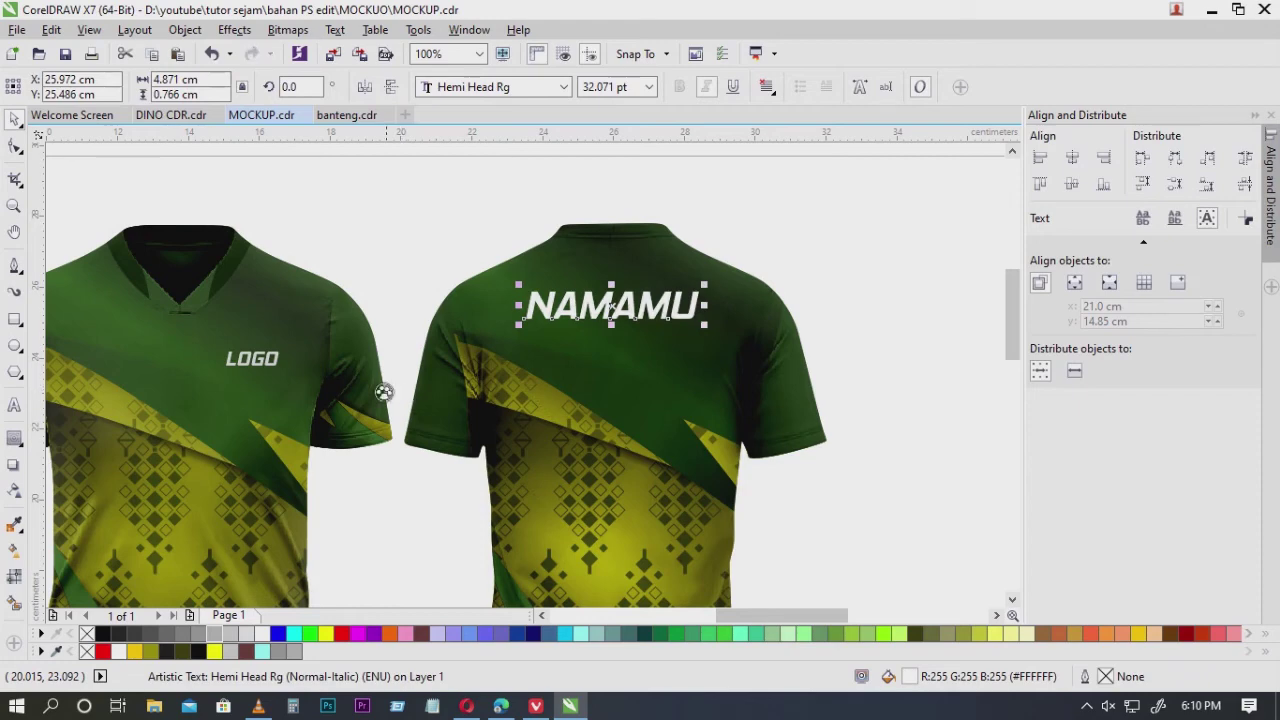
{"action": "left_click_drag", "start_coordinate": [432, 294], "coordinate": [220, 428]}
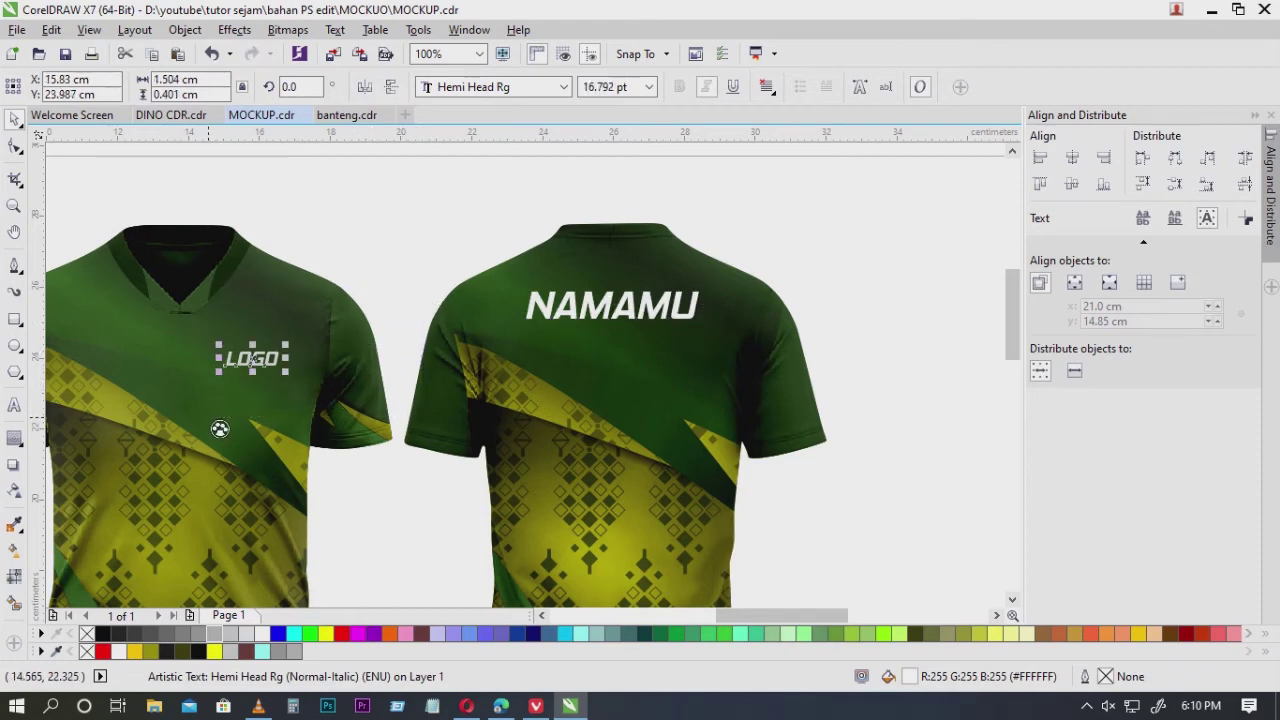
{"action": "left_click", "coordinate": [452, 233]}
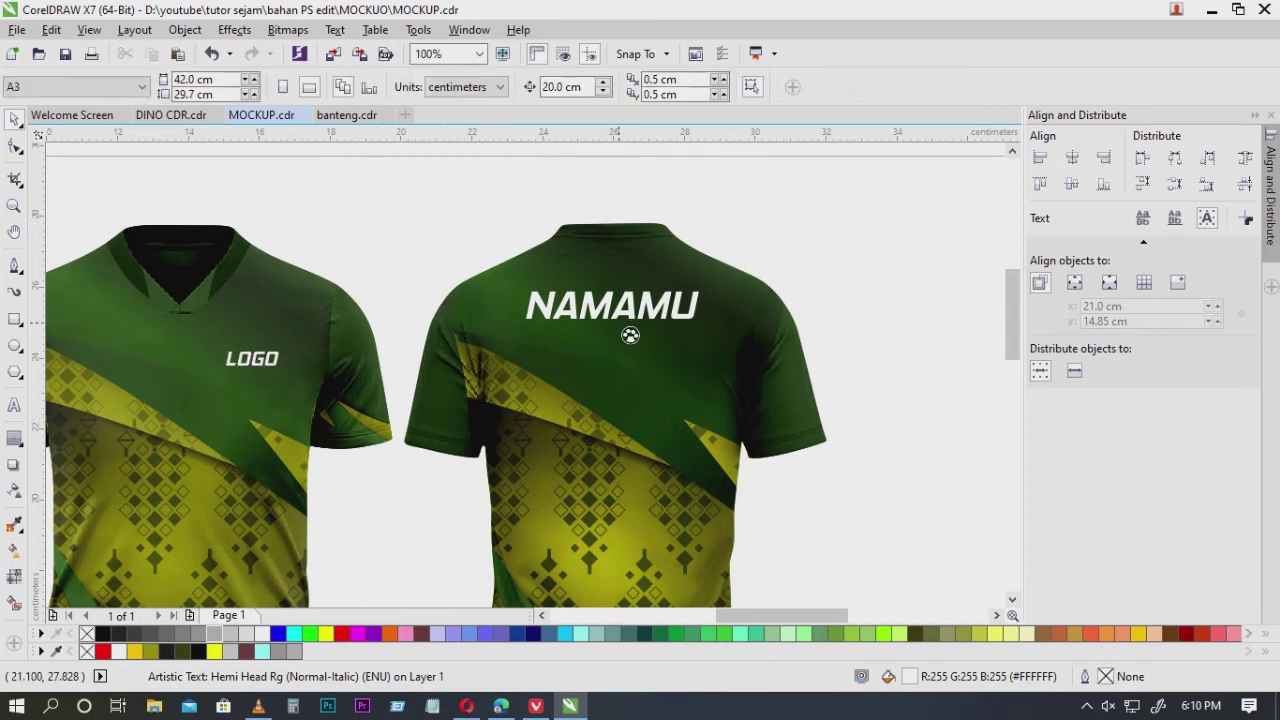
Open the NAMAMU text on the back jersey and the LOGO text on the front jersey for editing.
{"action": "left_click", "coordinate": [623, 314]}
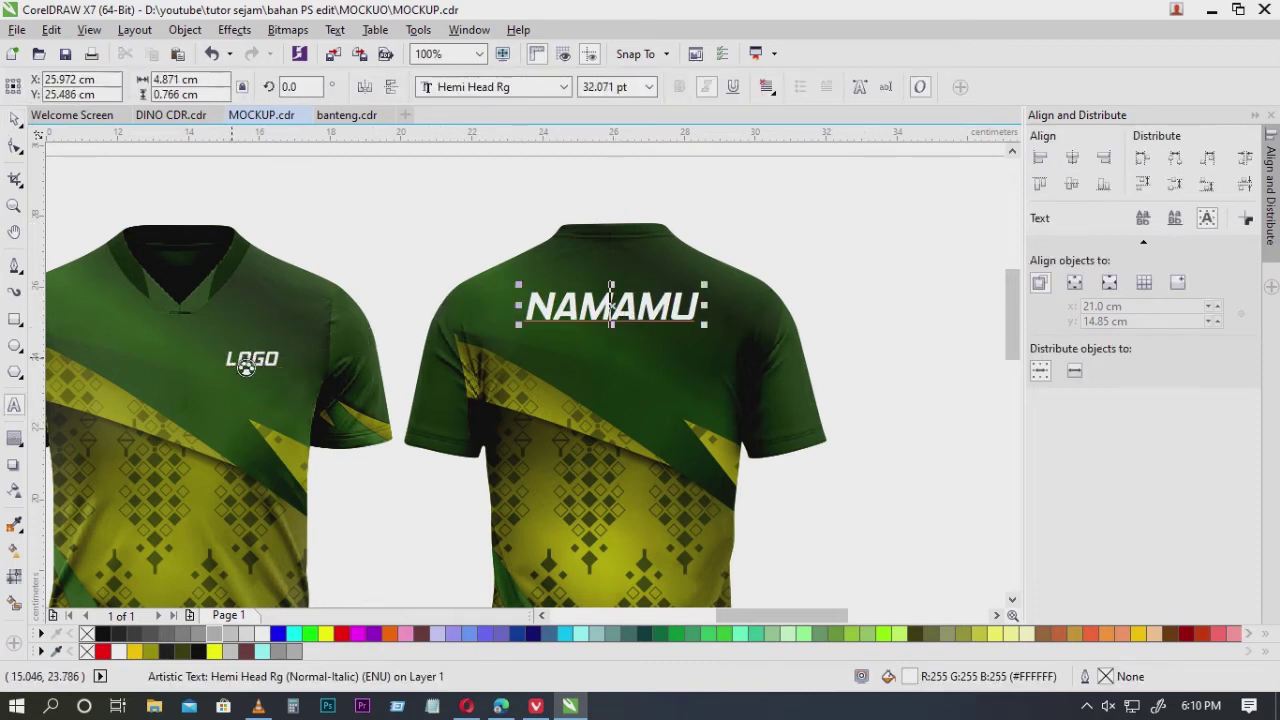
{"action": "left_click", "coordinate": [246, 368]}
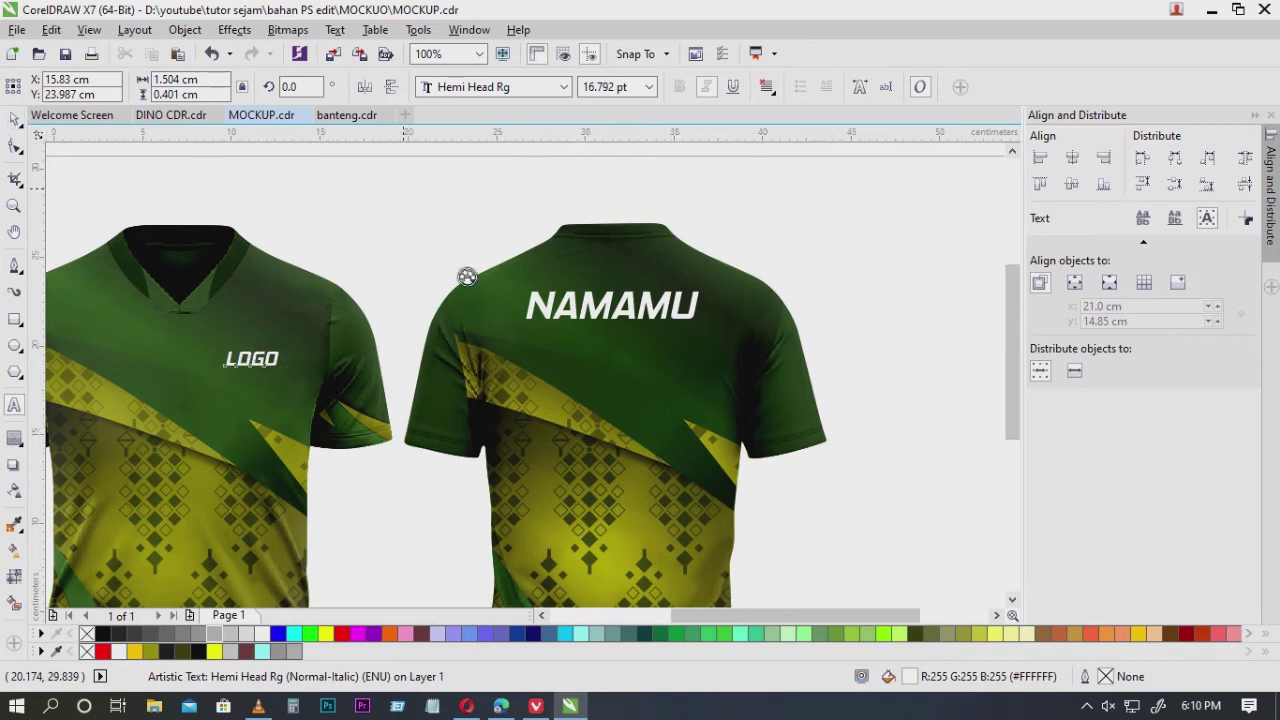
Draw a vertical stripe about 0.3 × 10 cm down the side-view shorts, from below the waistband to the hem, and fill it white.
{"action": "scroll", "coordinate": [467, 276], "scroll_direction": "down", "scroll_amount": 1}
{"action": "left_click_drag", "start_coordinate": [467, 276], "coordinate": [471, 163]}
{"action": "left_click_drag", "start_coordinate": [372, 402], "coordinate": [420, 280]}
{"action": "scroll", "coordinate": [607, 290], "scroll_direction": "up", "scroll_amount": 1}
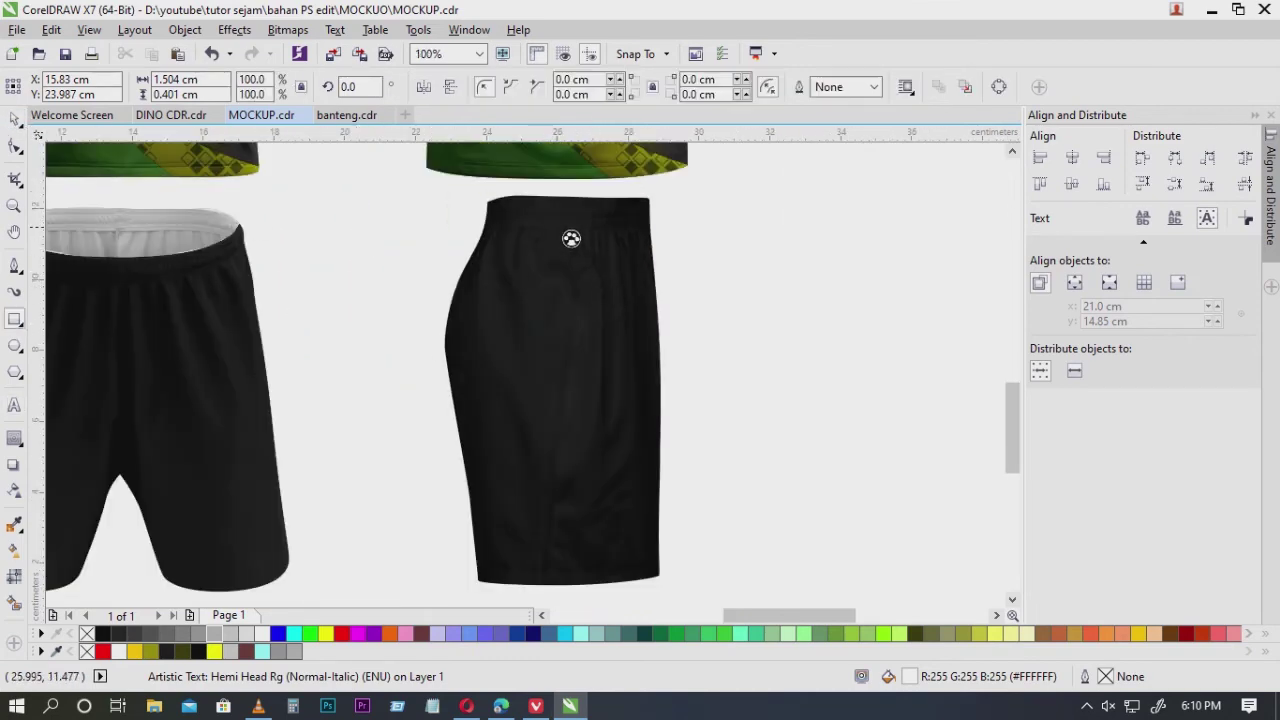
{"action": "left_click_drag", "start_coordinate": [561, 231], "coordinate": [572, 588]}
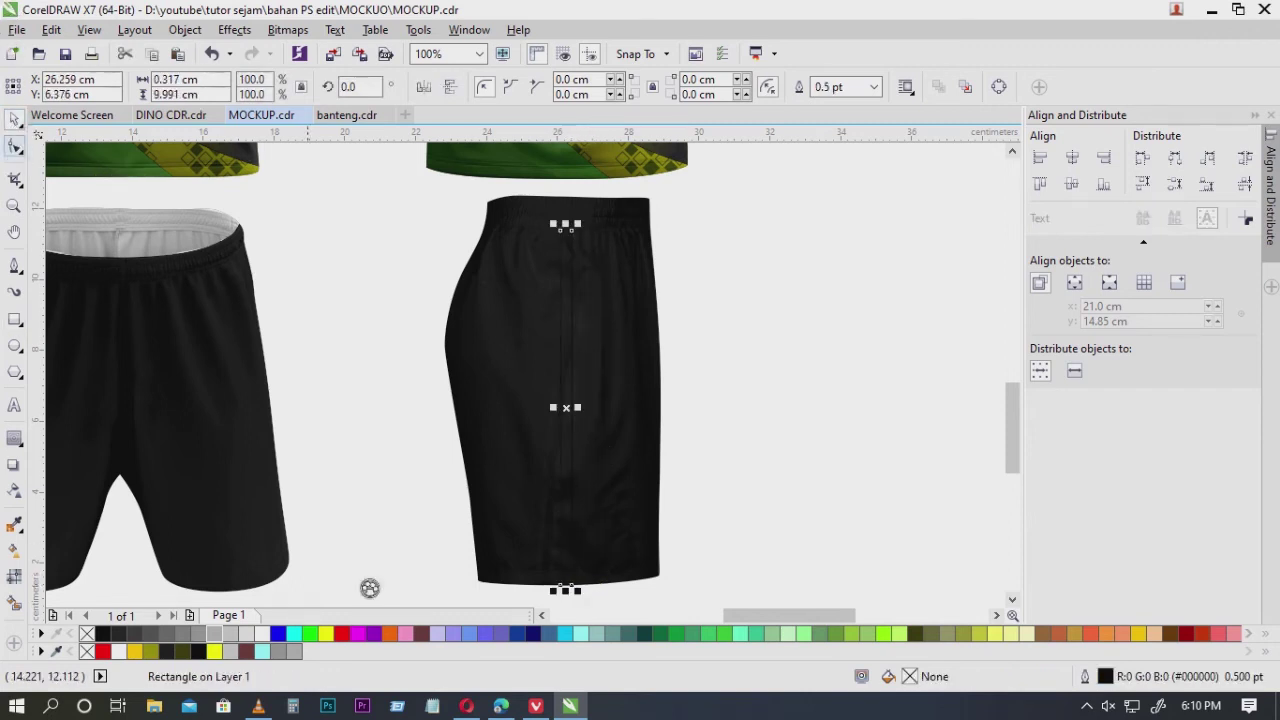
{"action": "left_click", "coordinate": [277, 641]}
Duplicate the white stripe about 0.5 cm to its right and remove the outline from both stripes.
{"action": "scroll", "coordinate": [585, 318], "scroll_direction": "up", "scroll_amount": 1}
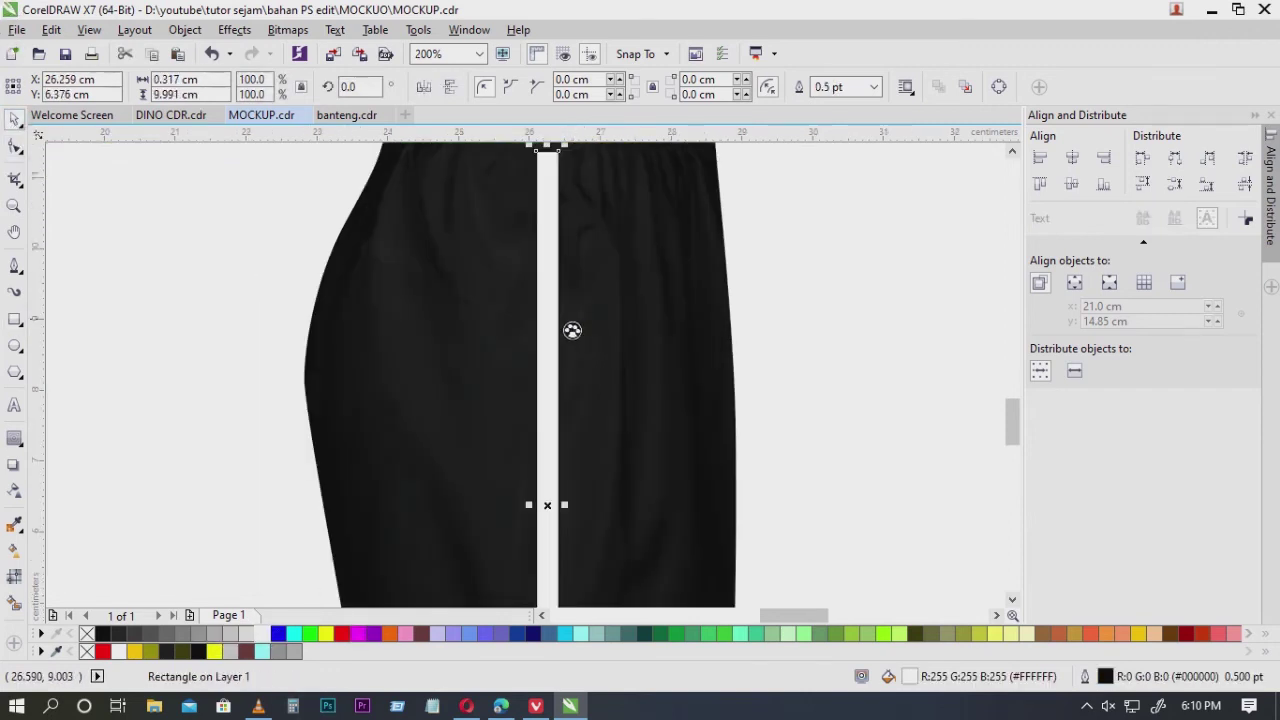
{"action": "left_click_drag", "start_coordinate": [571, 318], "coordinate": [593, 332]}
{"action": "right_click", "coordinate": [593, 332]}
{"action": "scroll", "coordinate": [355, 244], "scroll_direction": "down", "scroll_amount": 1}
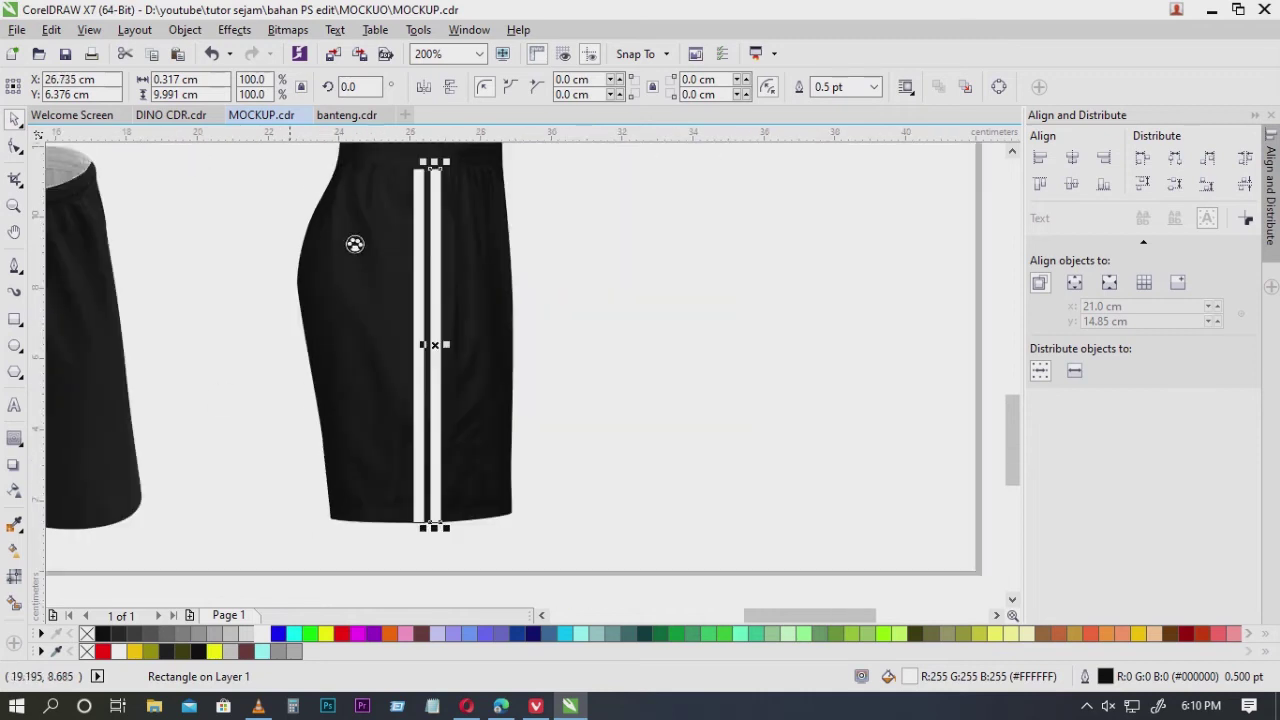
{"action": "left_click_drag", "start_coordinate": [398, 567], "coordinate": [486, 157]}
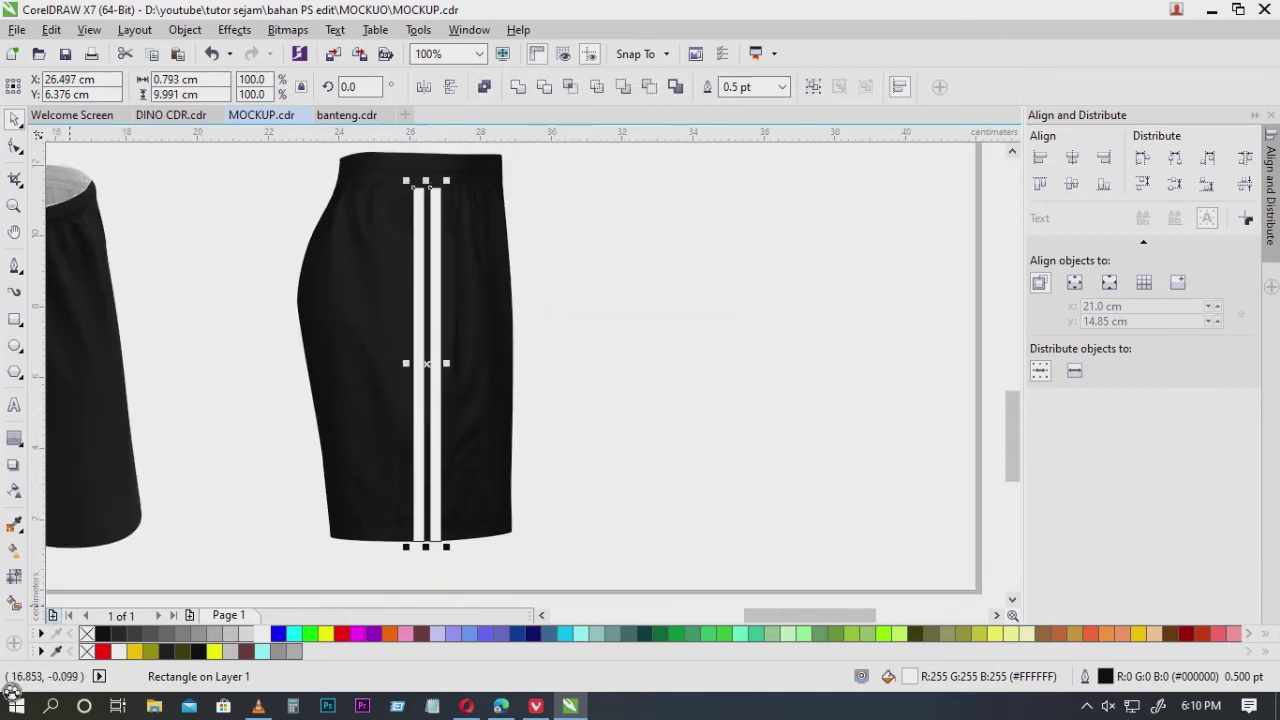
{"action": "right_click", "coordinate": [91, 631]}
{"action": "left_click", "coordinate": [633, 315]}
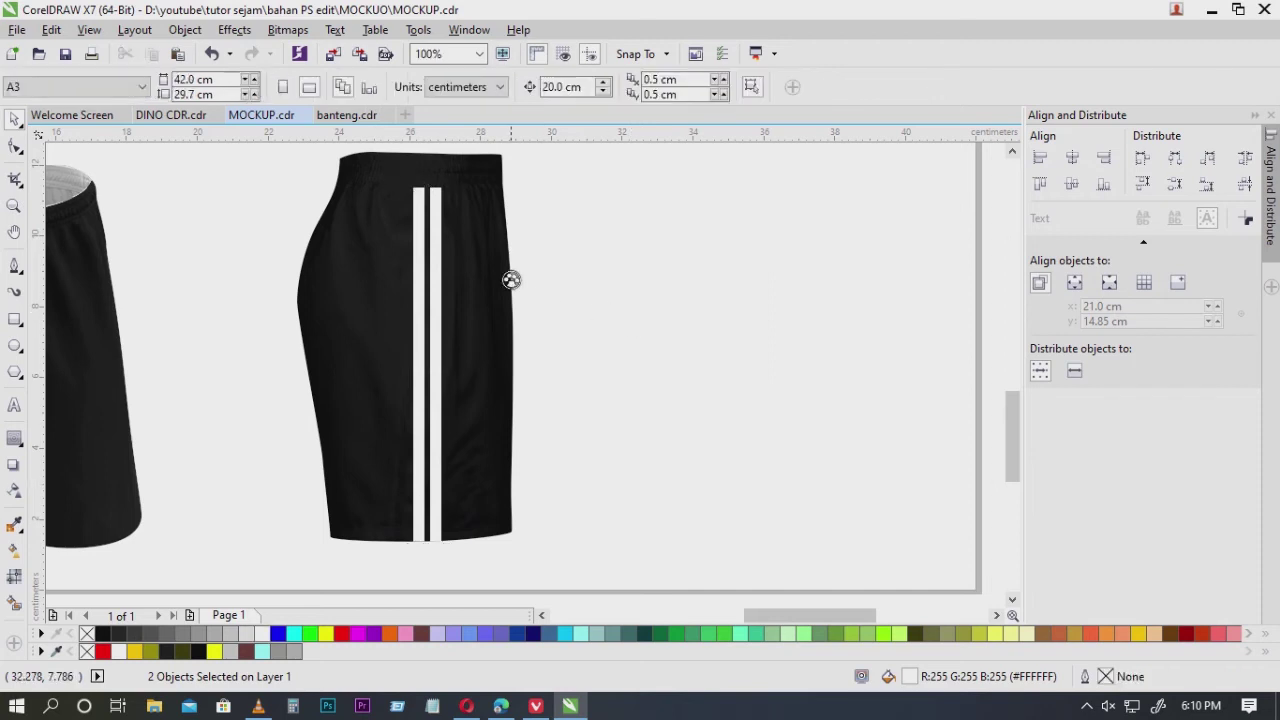
{"action": "left_click", "coordinate": [494, 265]}
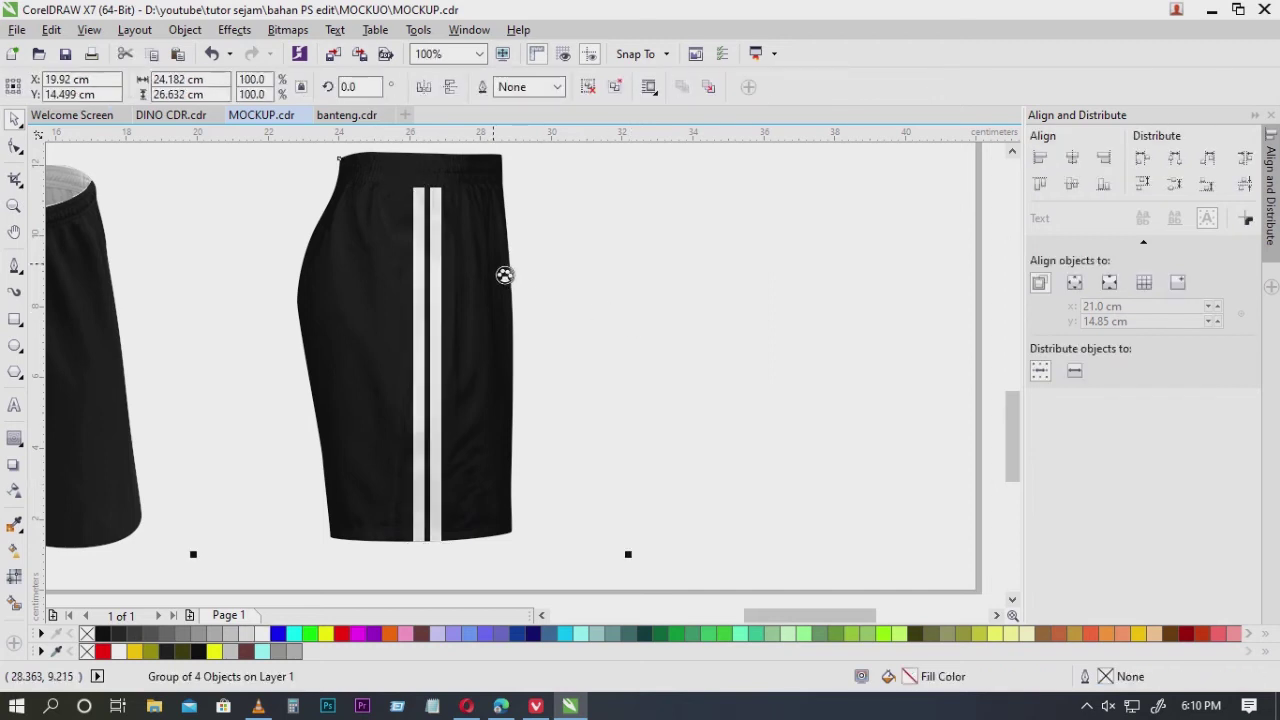
{"action": "left_click", "coordinate": [633, 278]}
Add the number 8 as text beside the front-view shorts and set its font to Hemi Head Rg.
{"action": "scroll", "coordinate": [452, 404], "scroll_direction": "up", "scroll_amount": 1}
{"action": "scroll", "coordinate": [452, 370], "scroll_direction": "down", "scroll_amount": 2}
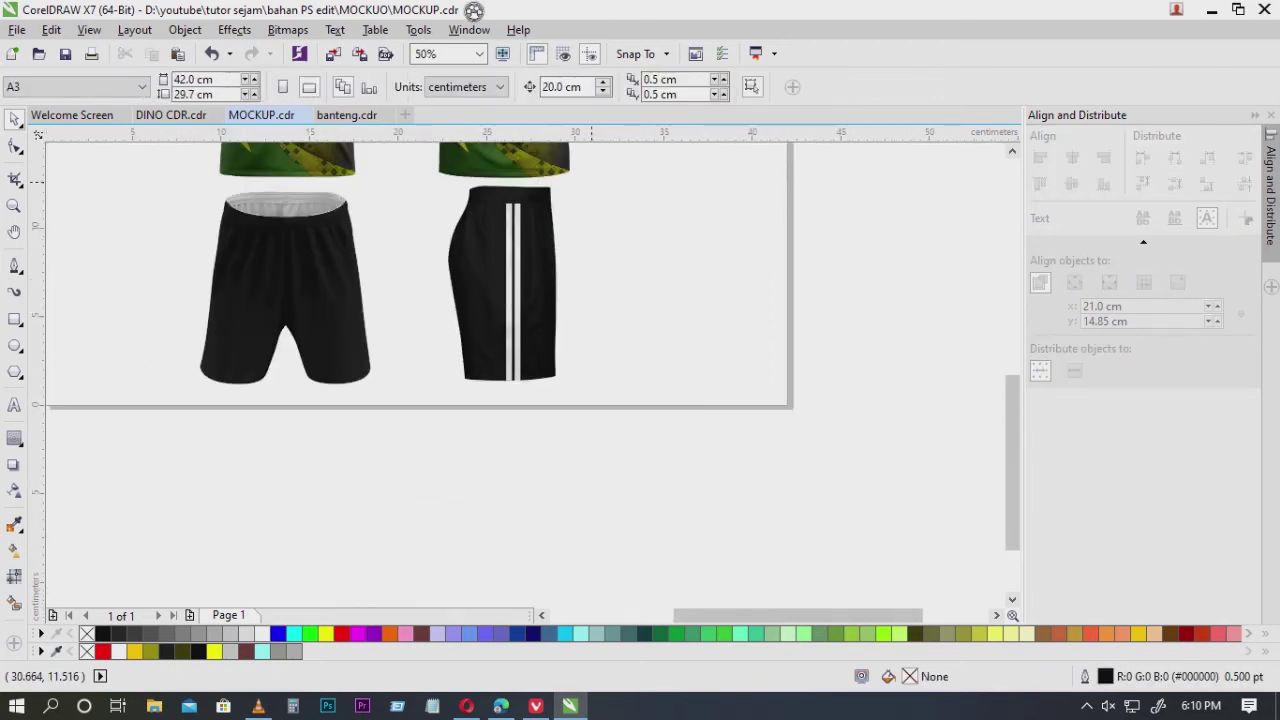
{"action": "left_click_drag", "start_coordinate": [590, 172], "coordinate": [764, 214]}
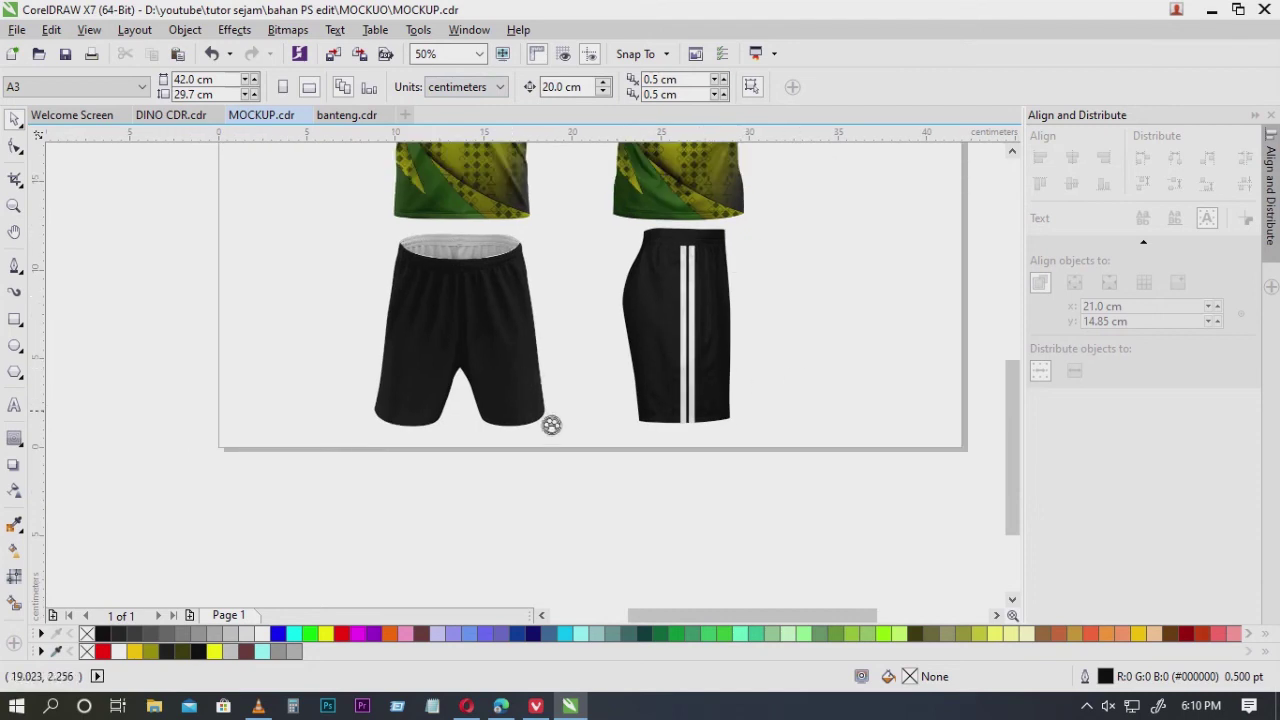
{"action": "scroll", "coordinate": [552, 425], "scroll_direction": "up", "scroll_amount": 2}
{"action": "left_click", "coordinate": [14, 405]}
{"action": "left_click", "coordinate": [144, 372]}
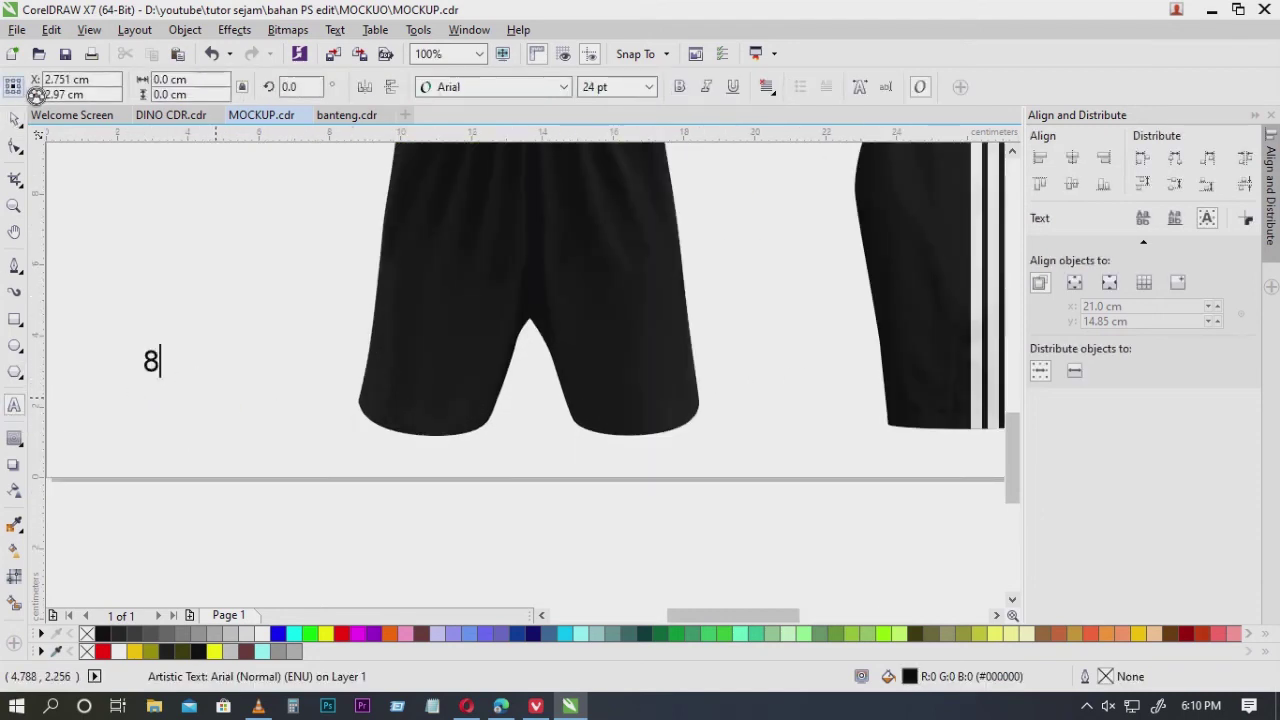
{"action": "left_click", "coordinate": [15, 119]}
{"action": "left_click", "coordinate": [563, 88]}
{"action": "left_click", "coordinate": [541, 133]}
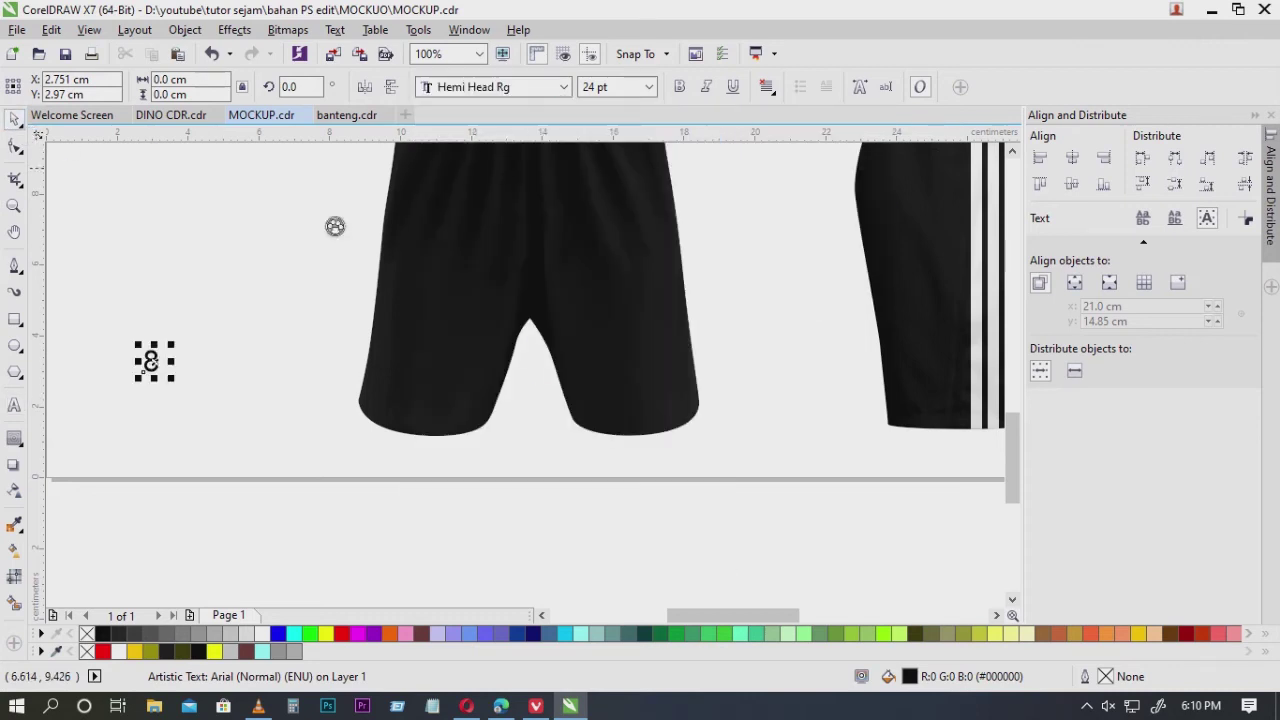
Place the number 8 on the lower left leg of the front-view shorts, enlarge it to about 73 pt and fill it white.
{"action": "left_click_drag", "start_coordinate": [190, 357], "coordinate": [466, 342]}
{"action": "left_click", "coordinate": [264, 634]}
{"action": "left_click", "coordinate": [438, 404]}
{"action": "scroll", "coordinate": [410, 375], "scroll_direction": "down", "scroll_amount": 2}
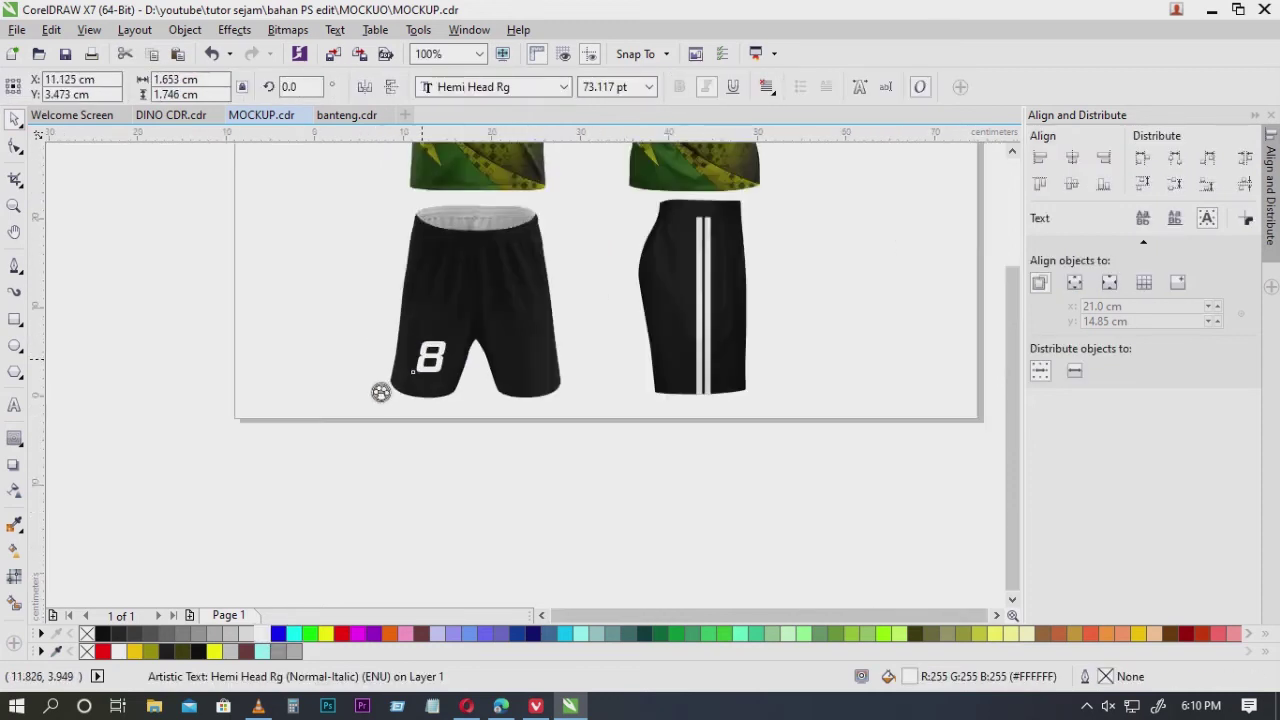
{"action": "left_click", "coordinate": [295, 402]}
Examine the jerseys and shorts of the mockup up close and as a whole.
{"action": "left_click_drag", "start_coordinate": [563, 317], "coordinate": [585, 367]}
{"action": "scroll", "coordinate": [490, 268], "scroll_direction": "up", "scroll_amount": 1}
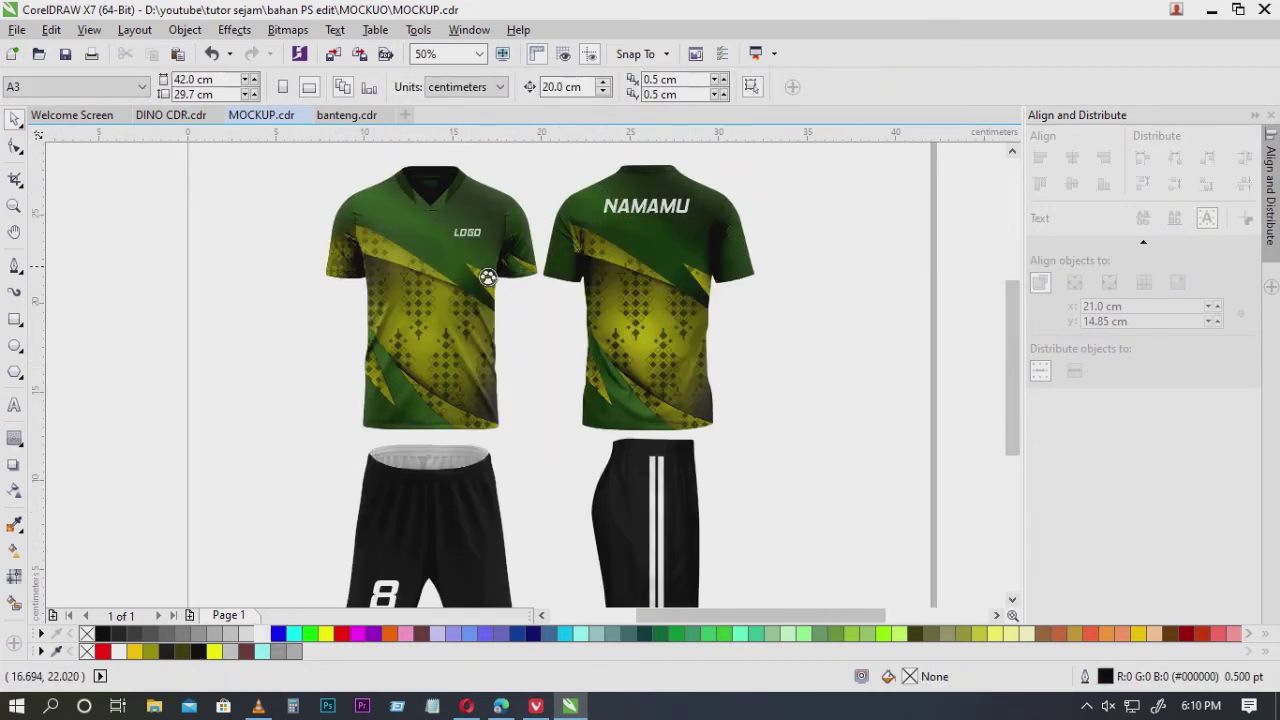
{"action": "scroll", "coordinate": [489, 243], "scroll_direction": "up", "scroll_amount": 2}
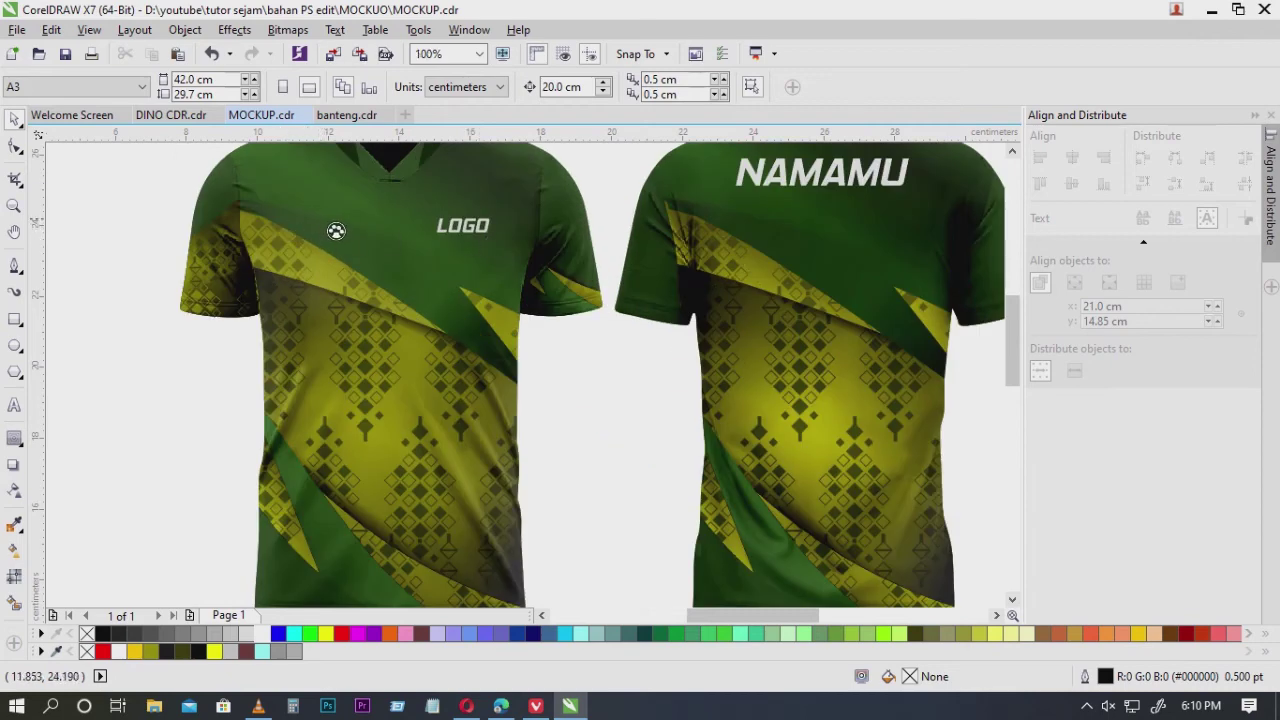
{"action": "scroll", "coordinate": [306, 232], "scroll_direction": "down", "scroll_amount": 1}
{"action": "left_click_drag", "start_coordinate": [525, 351], "coordinate": [478, 286]}
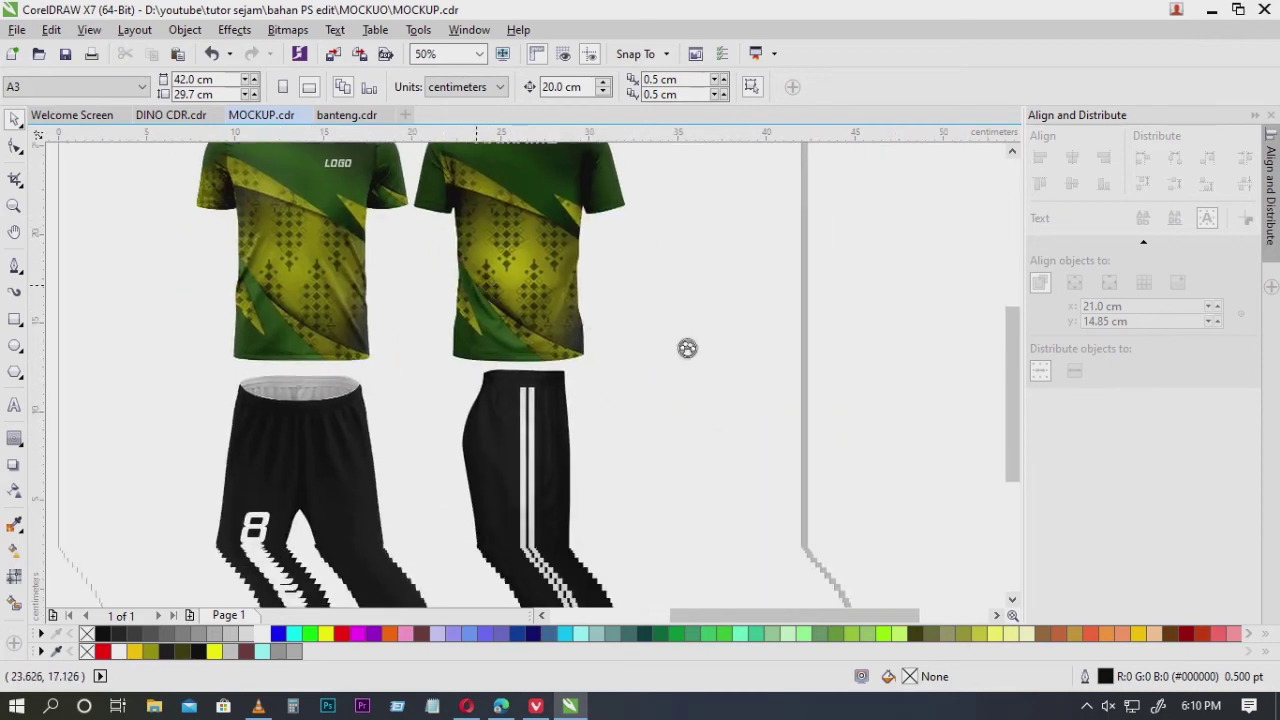
{"action": "scroll", "coordinate": [667, 348], "scroll_direction": "down", "scroll_amount": 2}
{"action": "scroll", "coordinate": [418, 491], "scroll_direction": "up", "scroll_amount": 1}
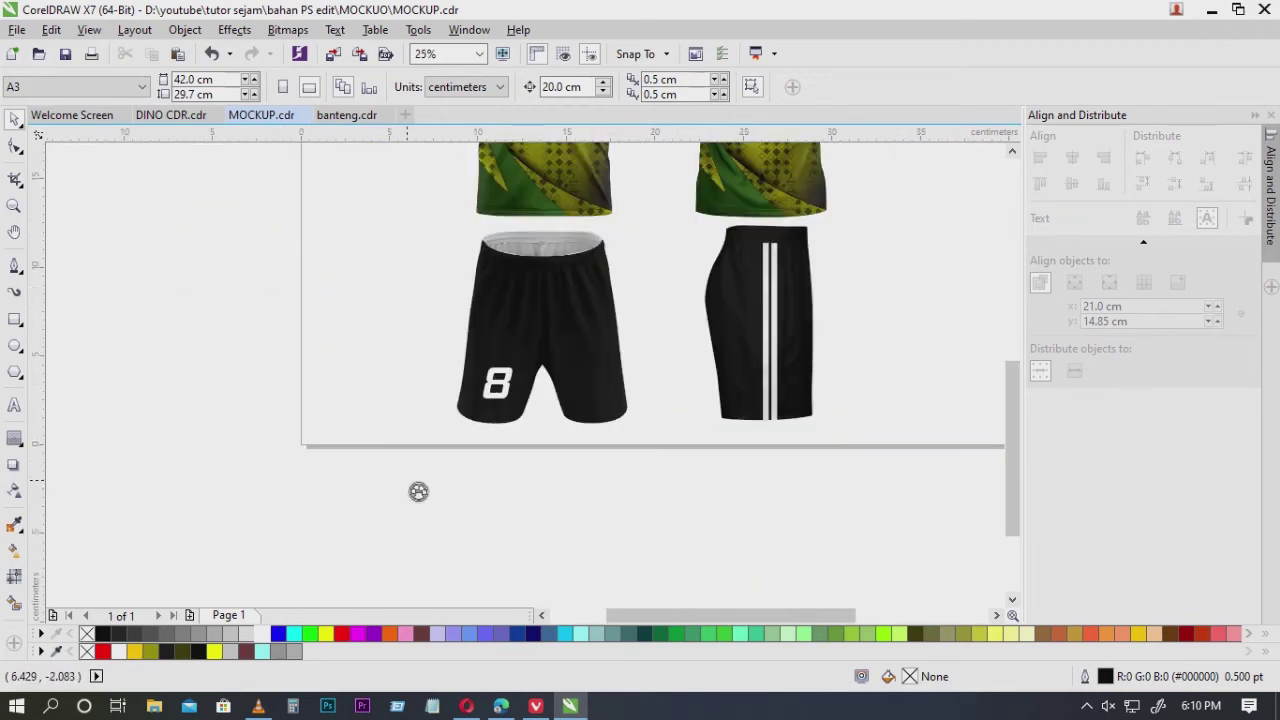
Fill the two side stripes on the shorts with Deep Yellow.
{"action": "left_click_drag", "start_coordinate": [681, 529], "coordinate": [730, 233]}
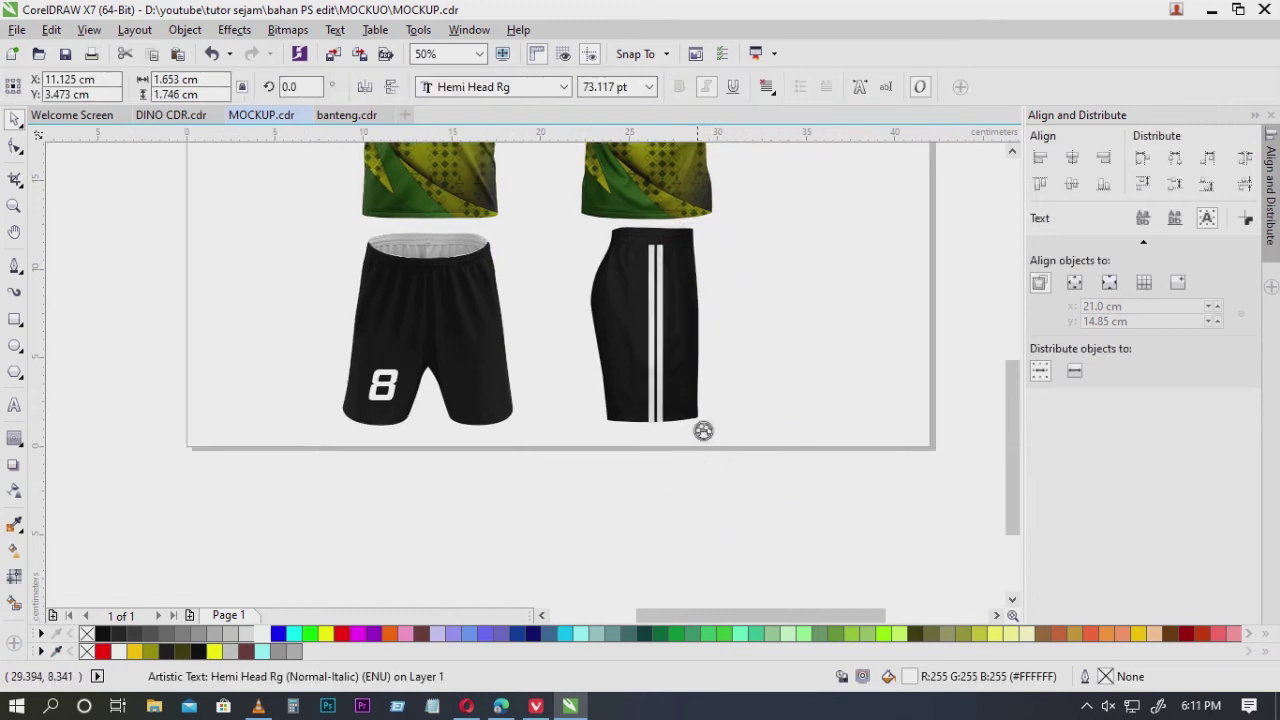
{"action": "left_click_drag", "start_coordinate": [602, 498], "coordinate": [700, 242]}
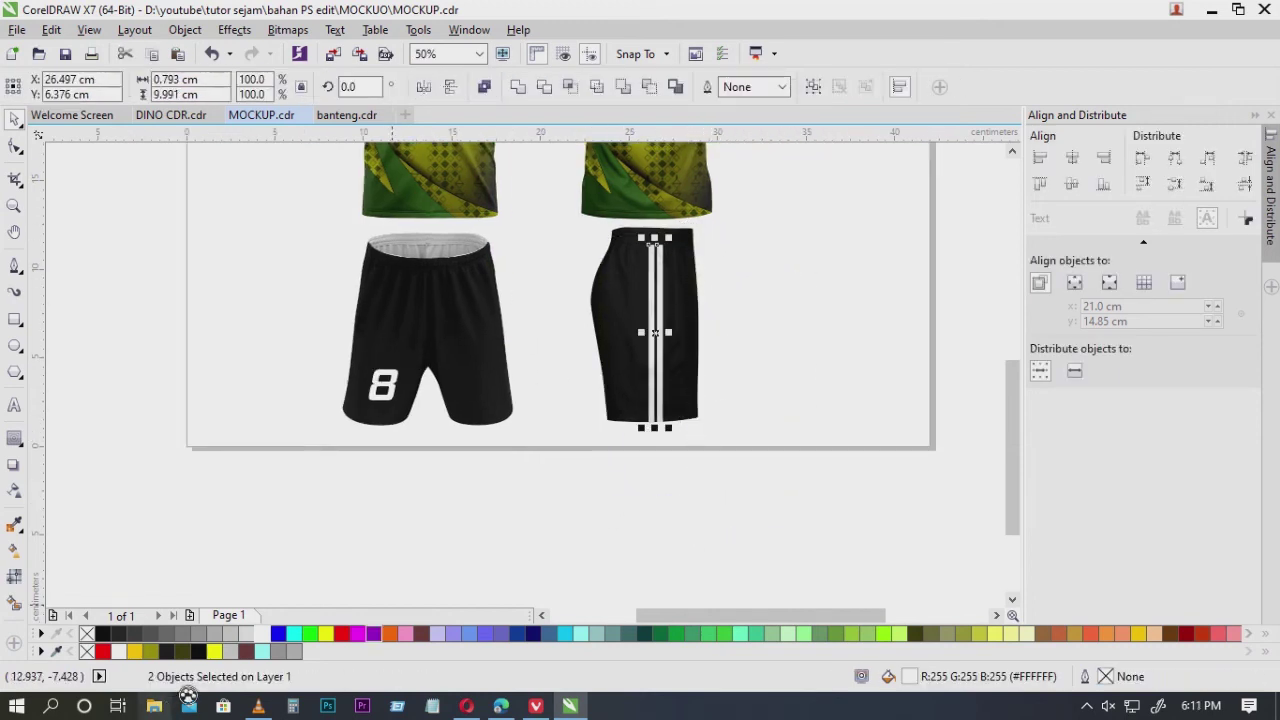
{"action": "left_click", "coordinate": [134, 651]}
Fill the number 8 and both side stripes on the shorts with the olive yellow from the document palette.
{"action": "left_click_drag", "start_coordinate": [264, 513], "coordinate": [424, 339]}
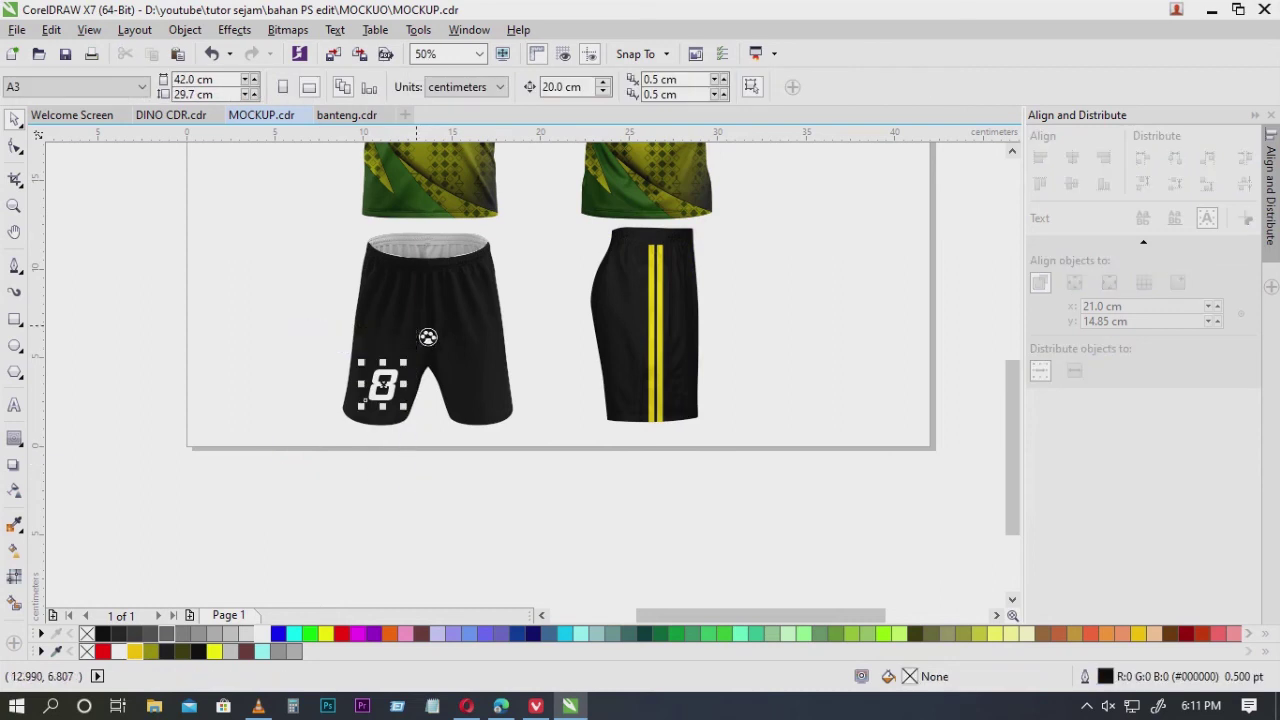
{"action": "left_click", "coordinate": [152, 651]}
{"action": "left_click_drag", "start_coordinate": [471, 534], "coordinate": [694, 231]}
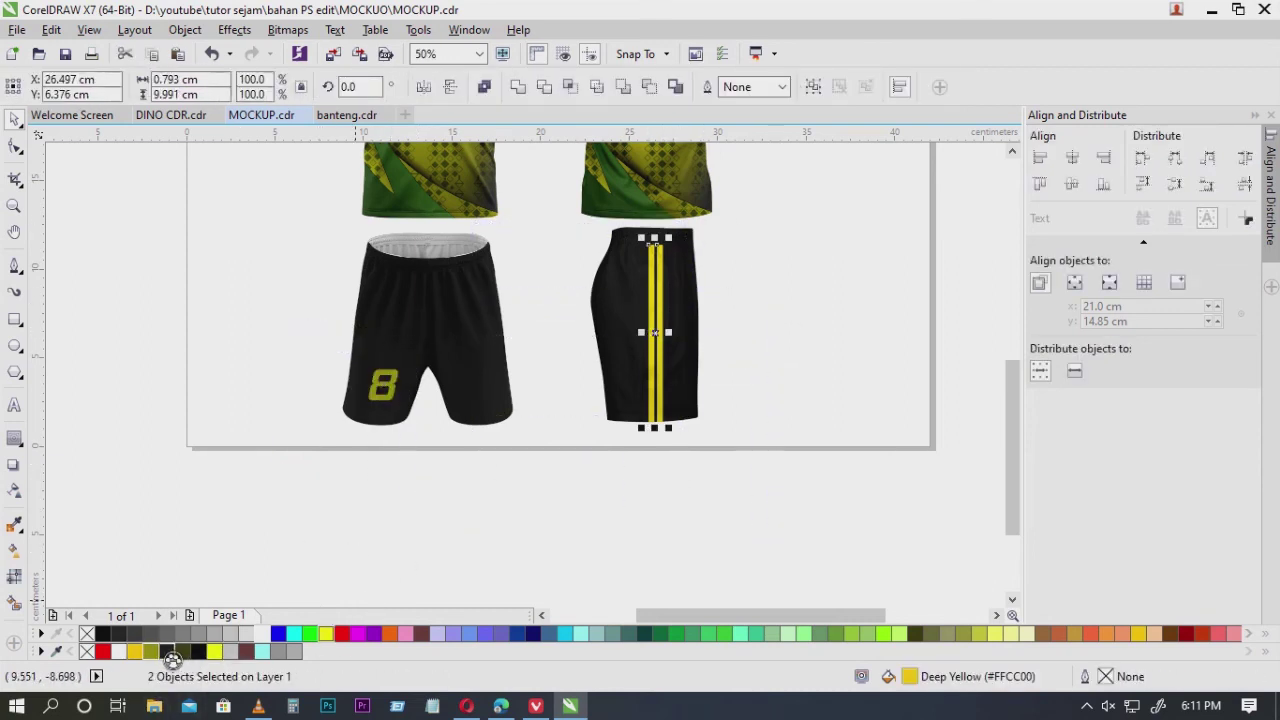
{"action": "left_click", "coordinate": [152, 651]}
{"action": "left_click", "coordinate": [616, 451]}
Move the shading overlay group 20 cm right off the kit, and undo the move.
{"action": "scroll", "coordinate": [616, 451], "scroll_direction": "down", "scroll_amount": 1}
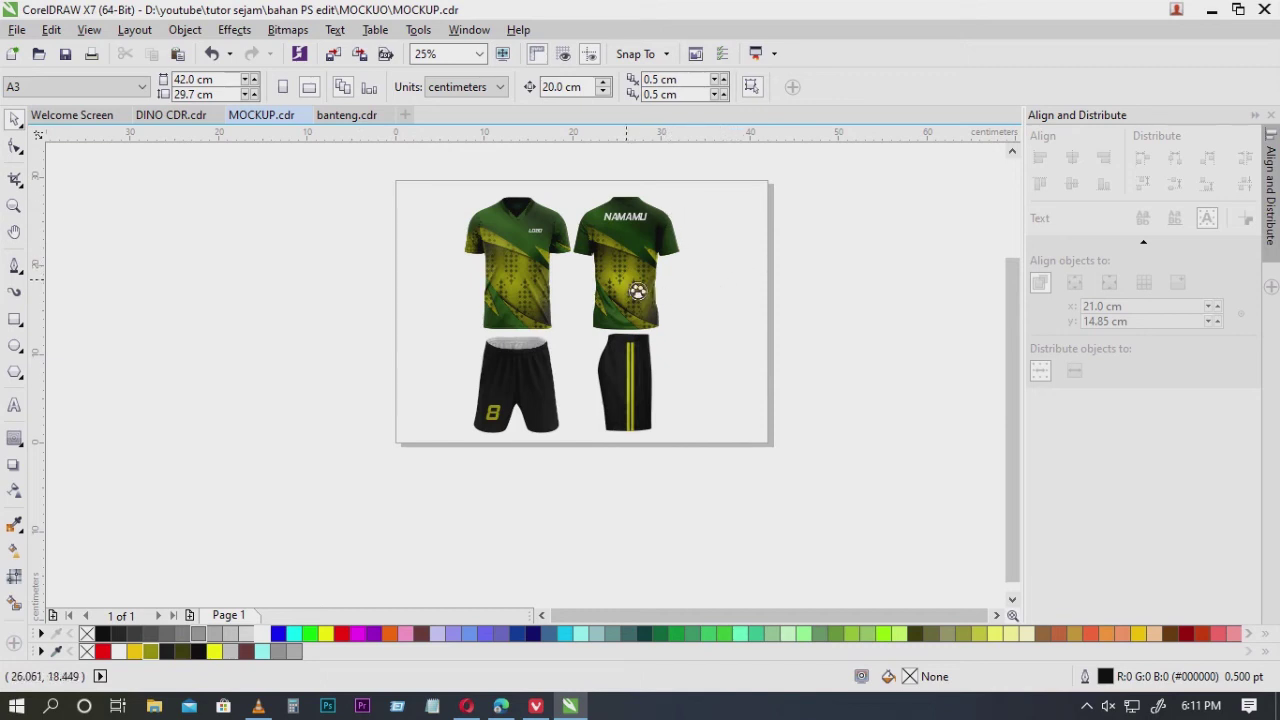
{"action": "left_click", "coordinate": [637, 291]}
{"action": "key", "text": "Right"}
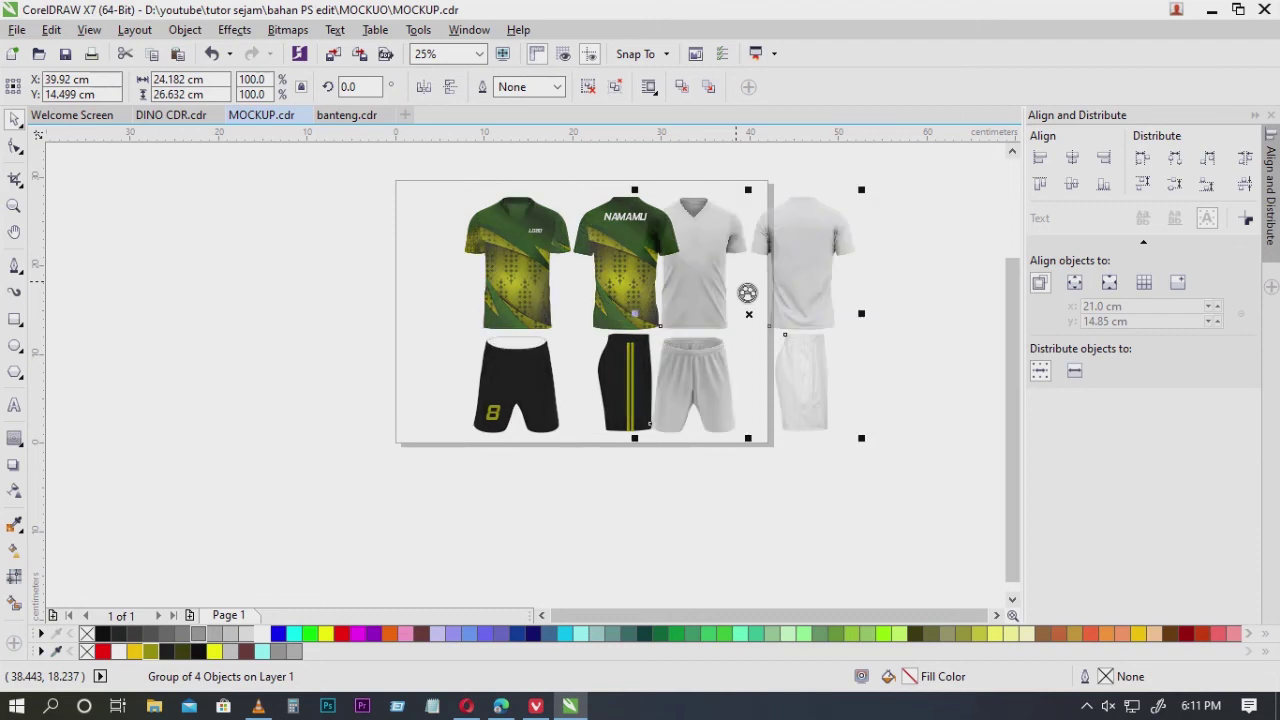
{"action": "key", "text": "ctrl+z"}
{"action": "key", "text": "ctrl+d"}
{"action": "key", "text": "ctrl+z"}
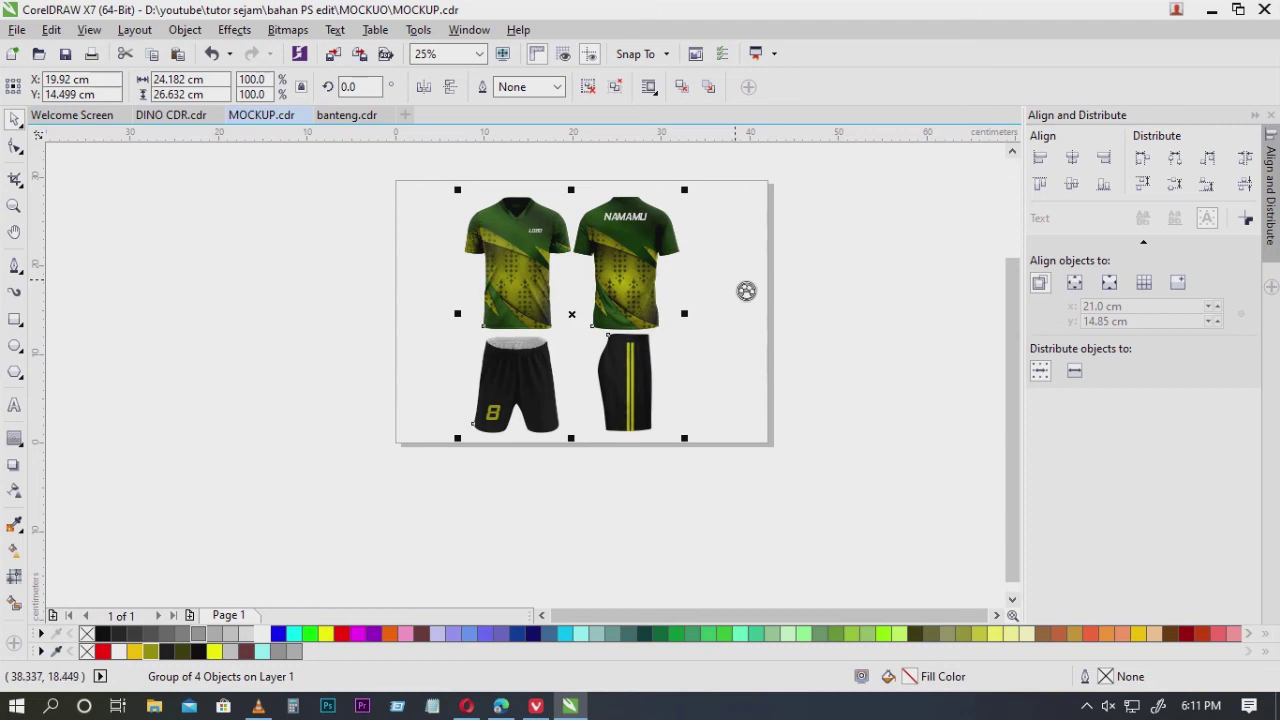
Move the shading overlay group 40 cm right, clear of the kit, and undo both moves.
{"action": "key", "text": "Right"}
{"action": "key", "text": "Right"}
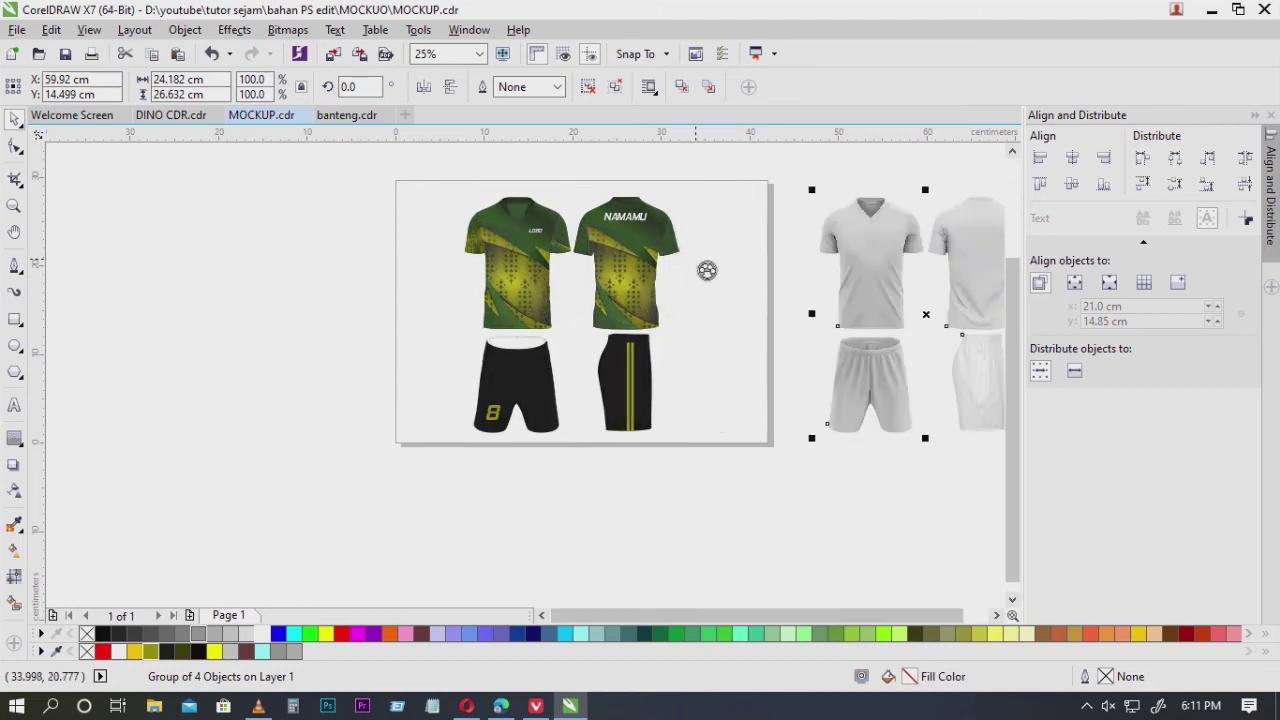
{"action": "key", "text": "ctrl+z"}
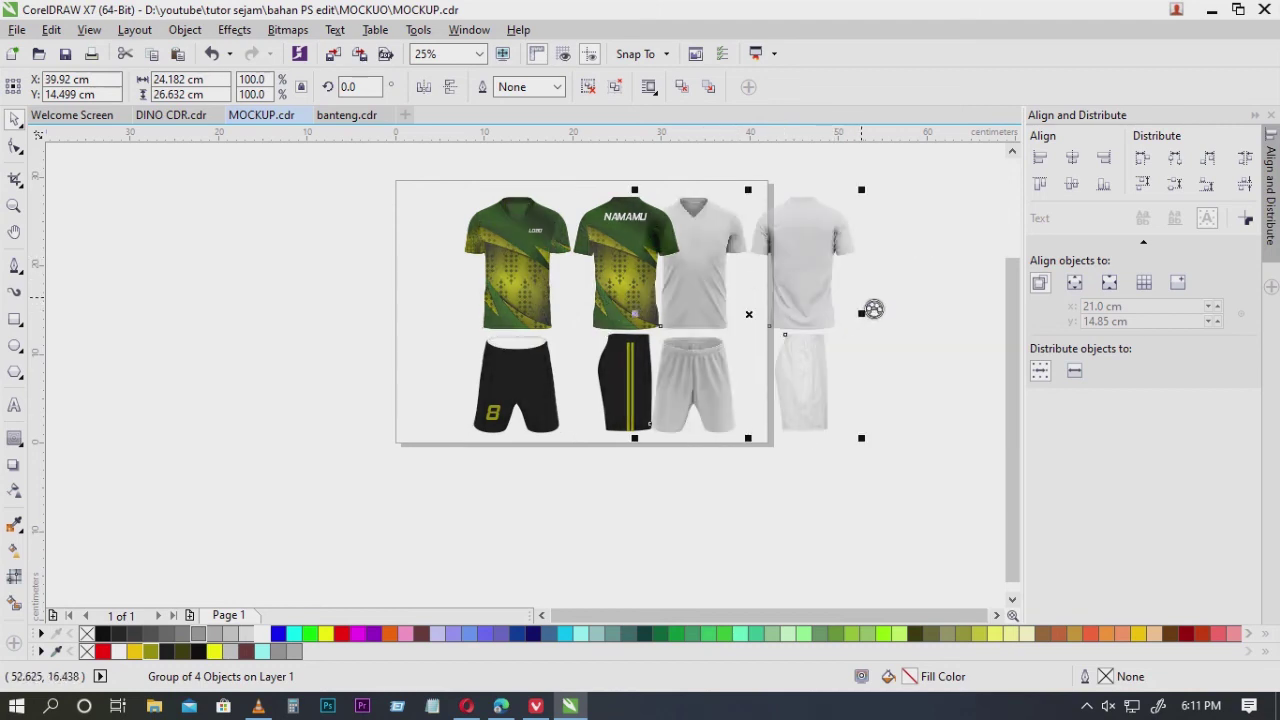
{"action": "key", "text": "ctrl+z"}
{"action": "left_click", "coordinate": [878, 300]}
Group all objects of the jersey and shorts mockup and center the group on the page.
{"action": "scroll", "coordinate": [590, 258], "scroll_direction": "up", "scroll_amount": 1}
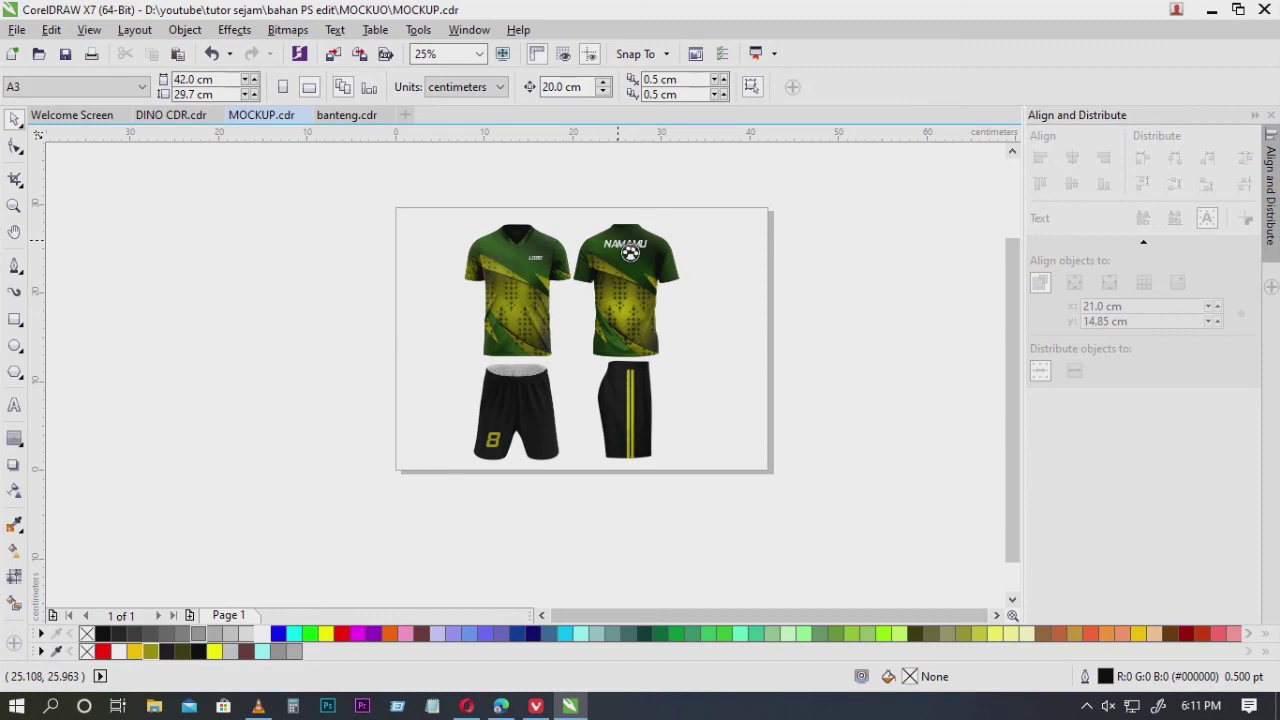
{"action": "left_click_drag", "start_coordinate": [617, 240], "coordinate": [350, 548]}
{"action": "key", "text": "ctrl+g"}
{"action": "key", "text": "p"}
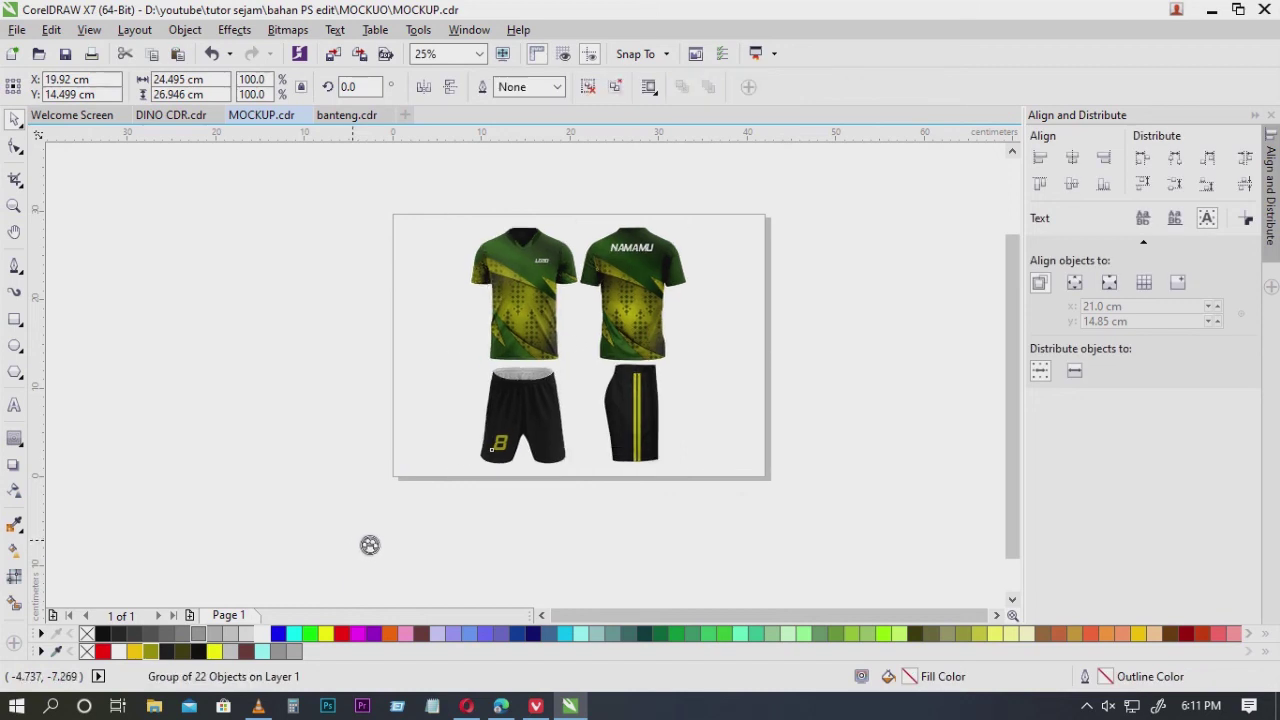
{"action": "left_click", "coordinate": [805, 366]}
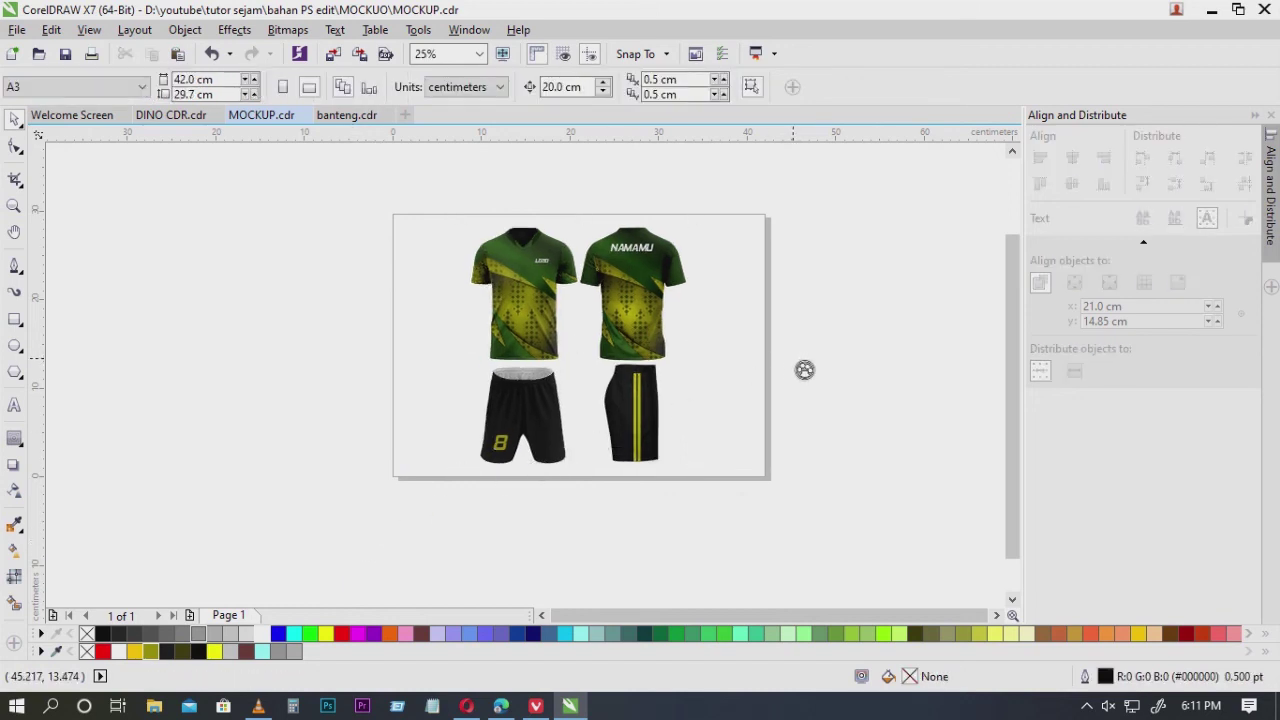